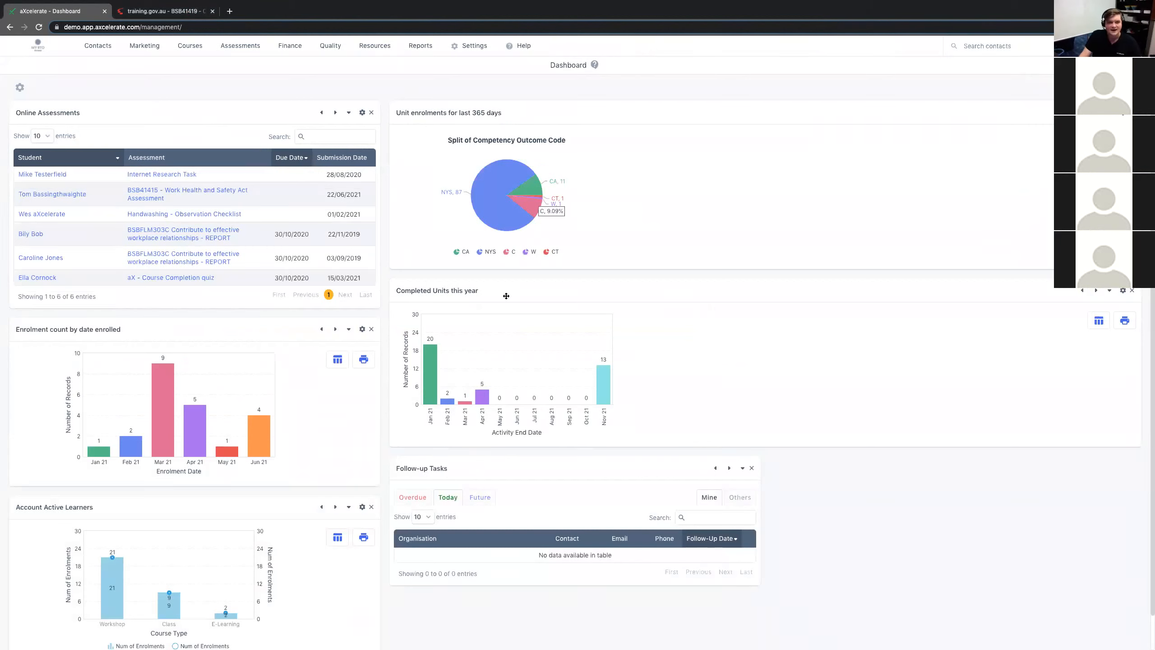
# Step: Open the list of qualifications under accredited training
pyautogui.moveTo(194, 47)
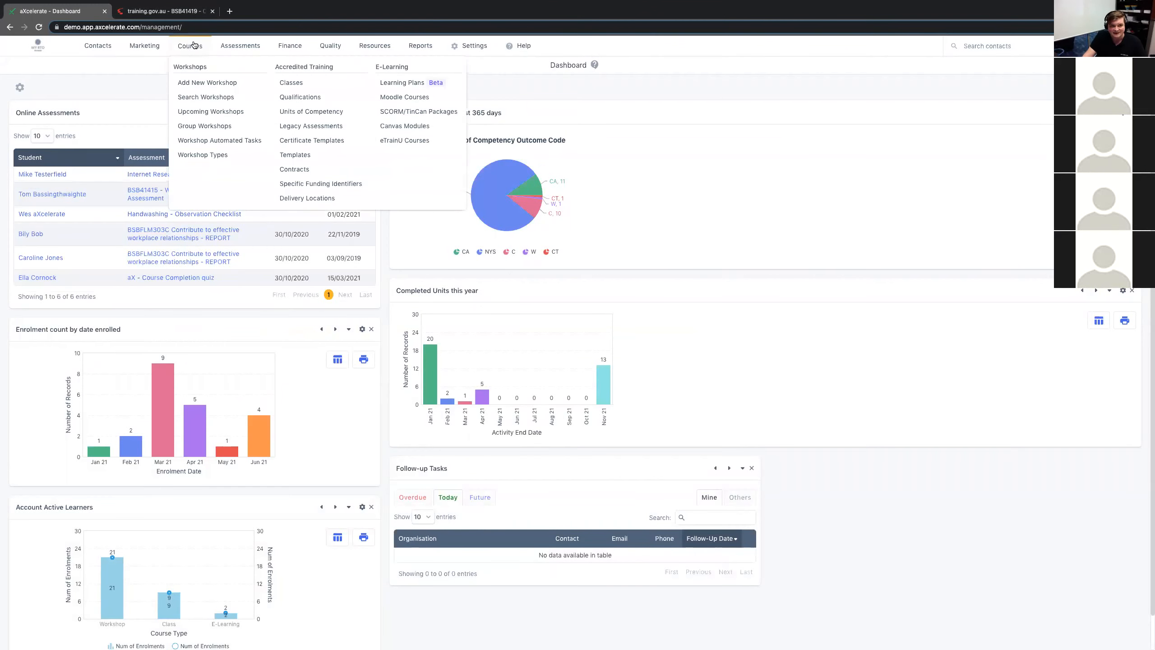
pyautogui.click(330, 98)
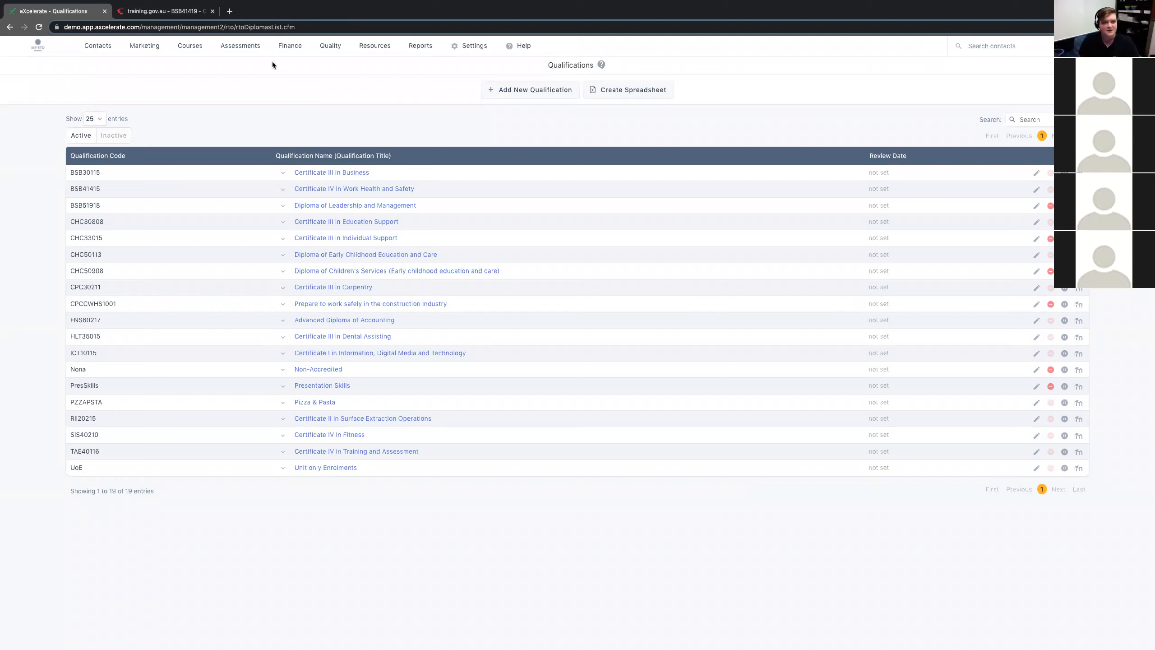
# Step: Switch to training.gov.au, look up qualification BSB41419, and check its usage recommendation
pyautogui.click(194, 15)
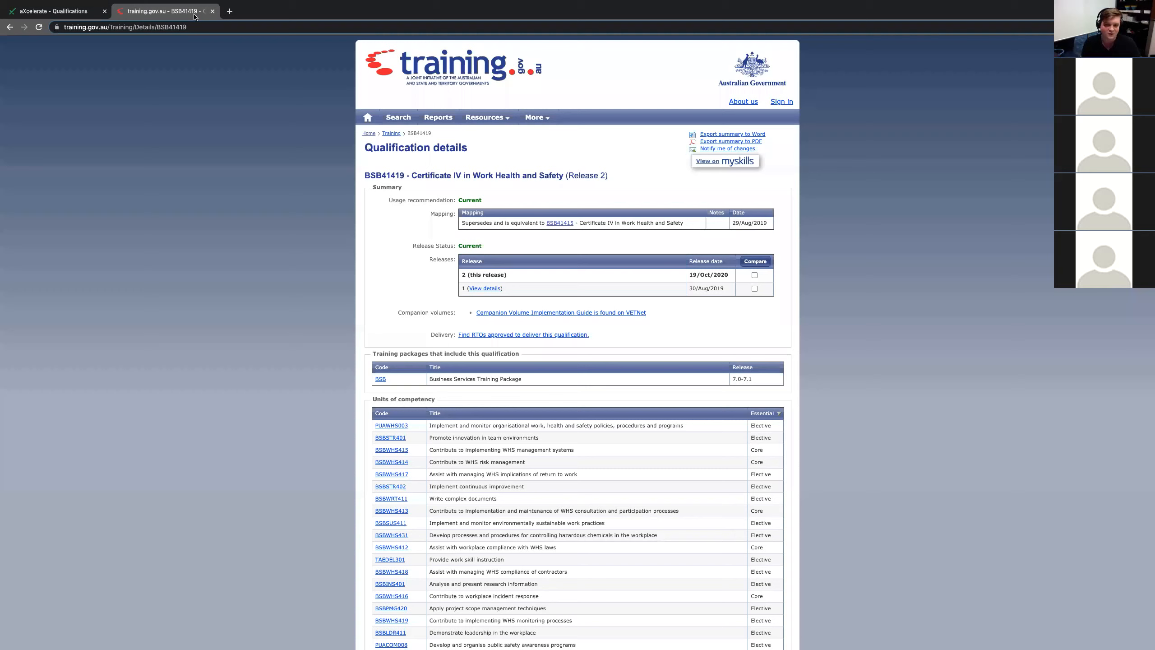
pyautogui.click(442, 69)
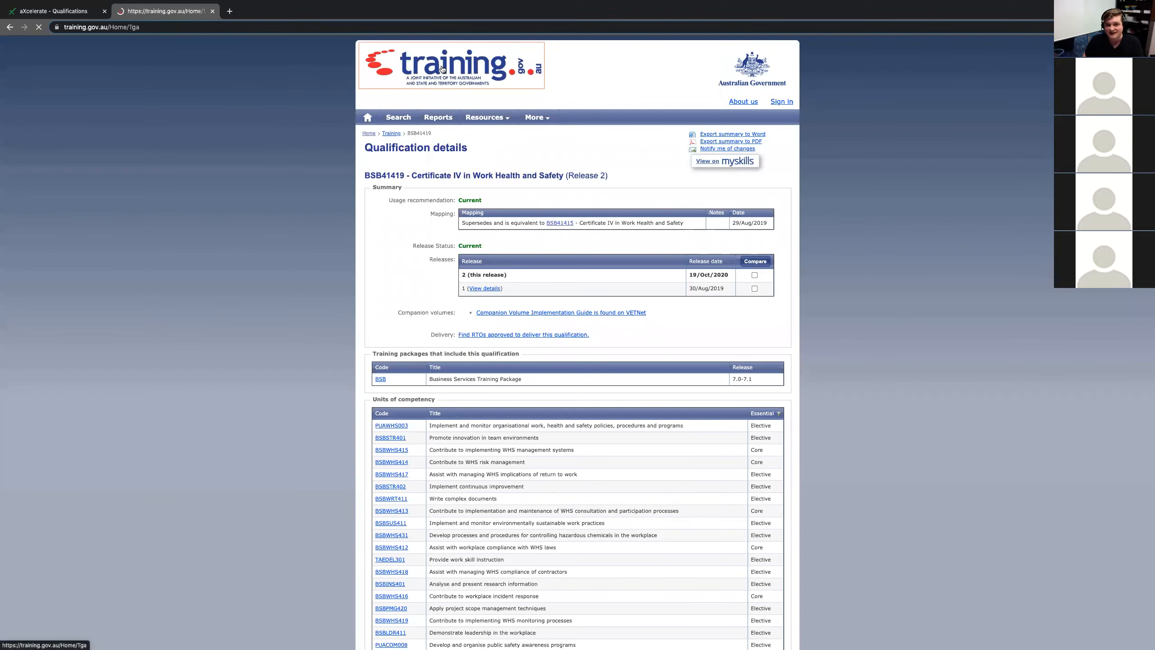
pyautogui.click(732, 196)
pyautogui.write('BSB41419')
pyautogui.press('Return')
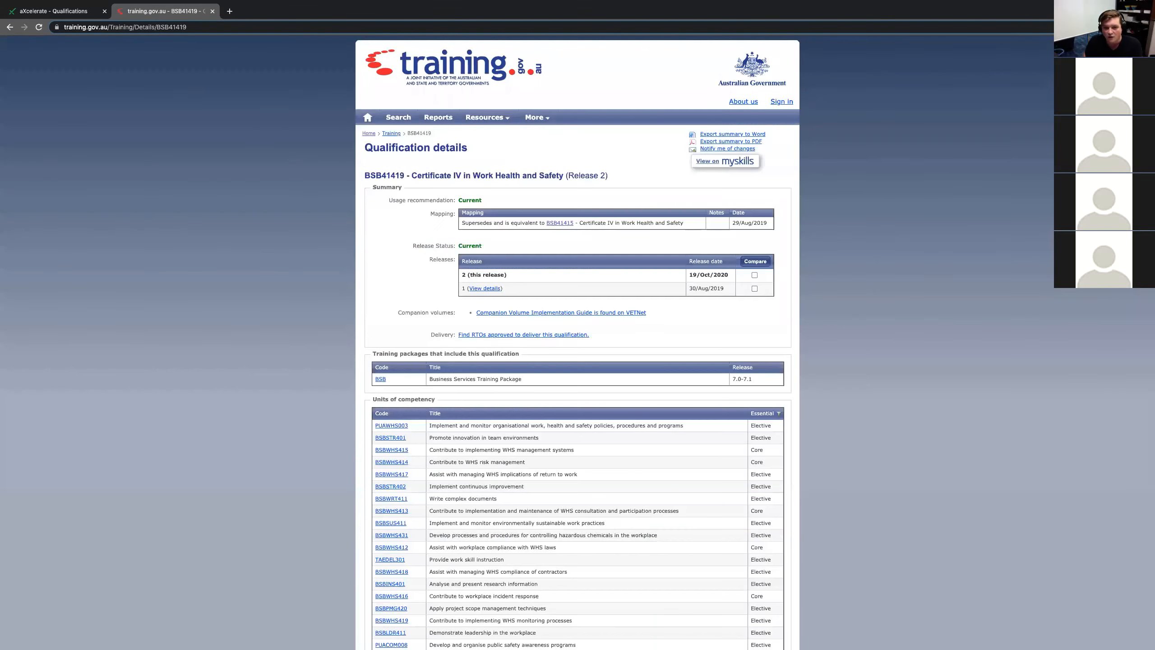
pyautogui.doubleClick(466, 200)
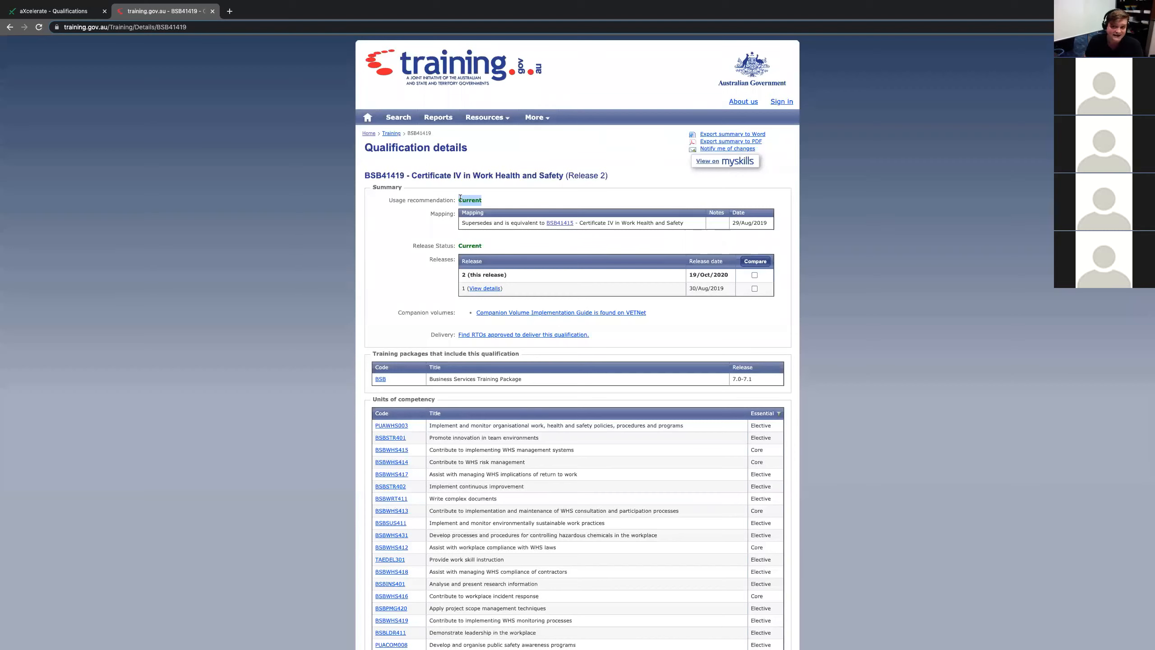
pyautogui.click(384, 246)
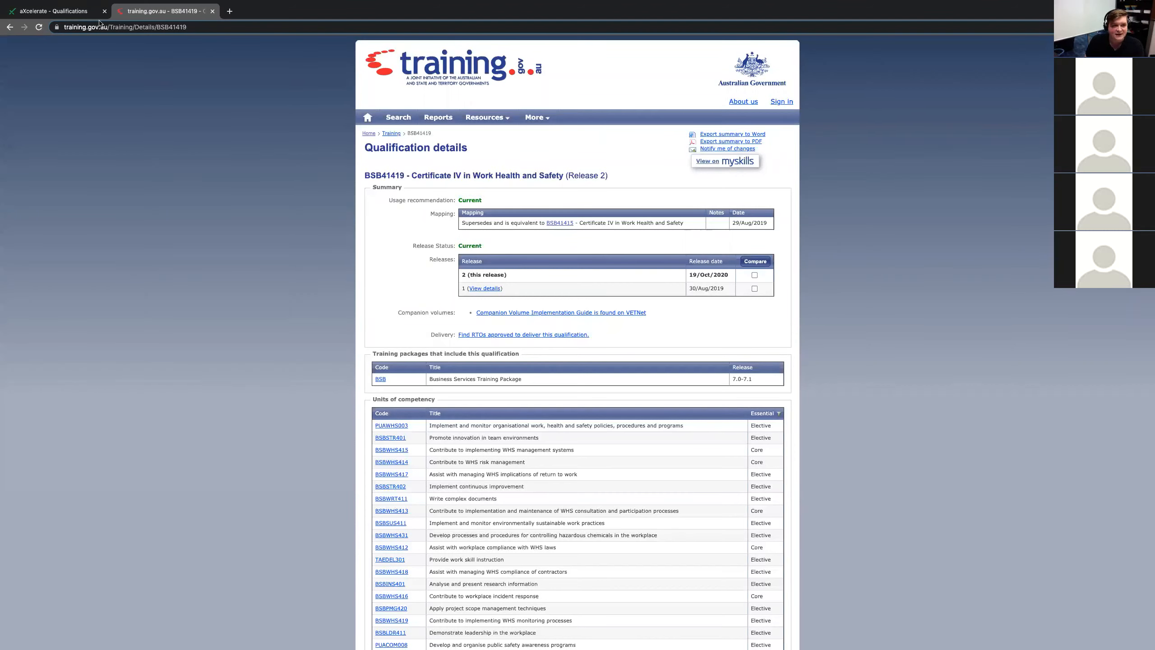
# Step: Return to aXcelerate and open the form for adding a new qualification, reviewing its code and title search options
pyautogui.click(74, 13)
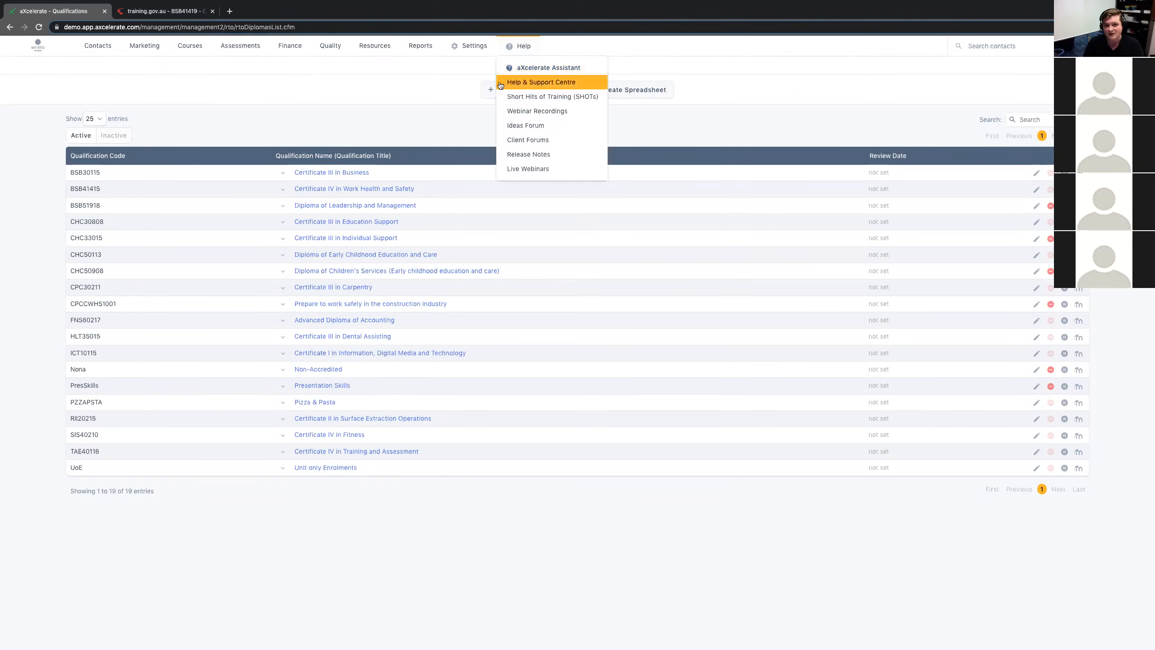
pyautogui.click(517, 94)
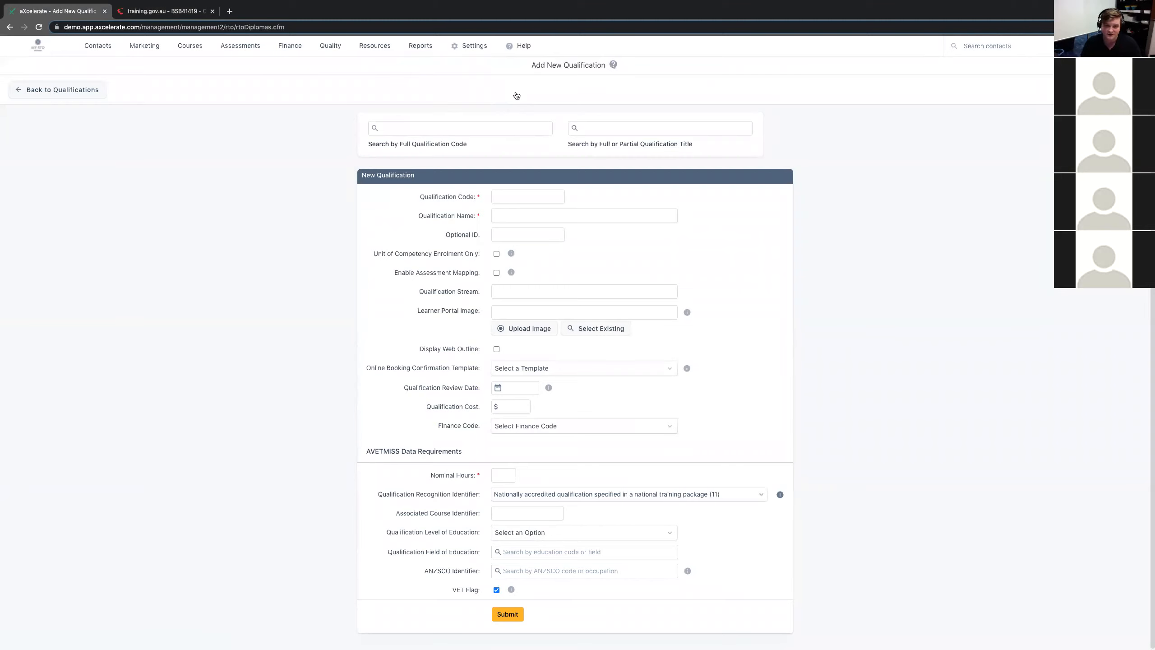
pyautogui.click(485, 124)
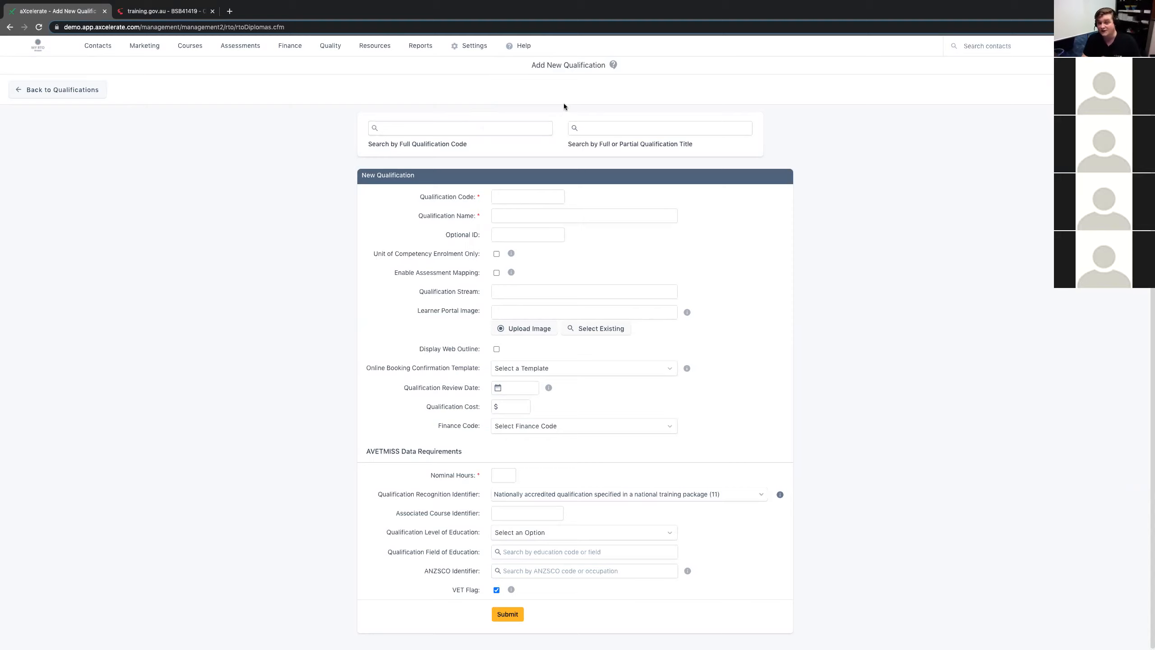
pyautogui.moveTo(470, 148); pyautogui.dragTo(364, 146)
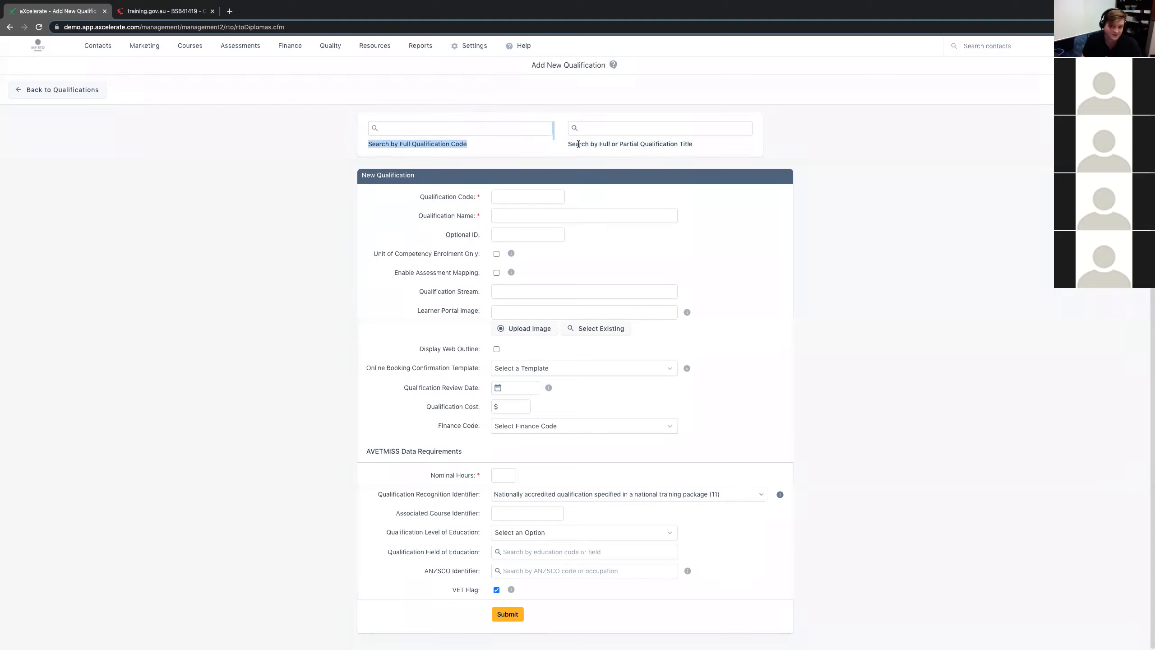
pyautogui.moveTo(568, 144); pyautogui.dragTo(692, 144)
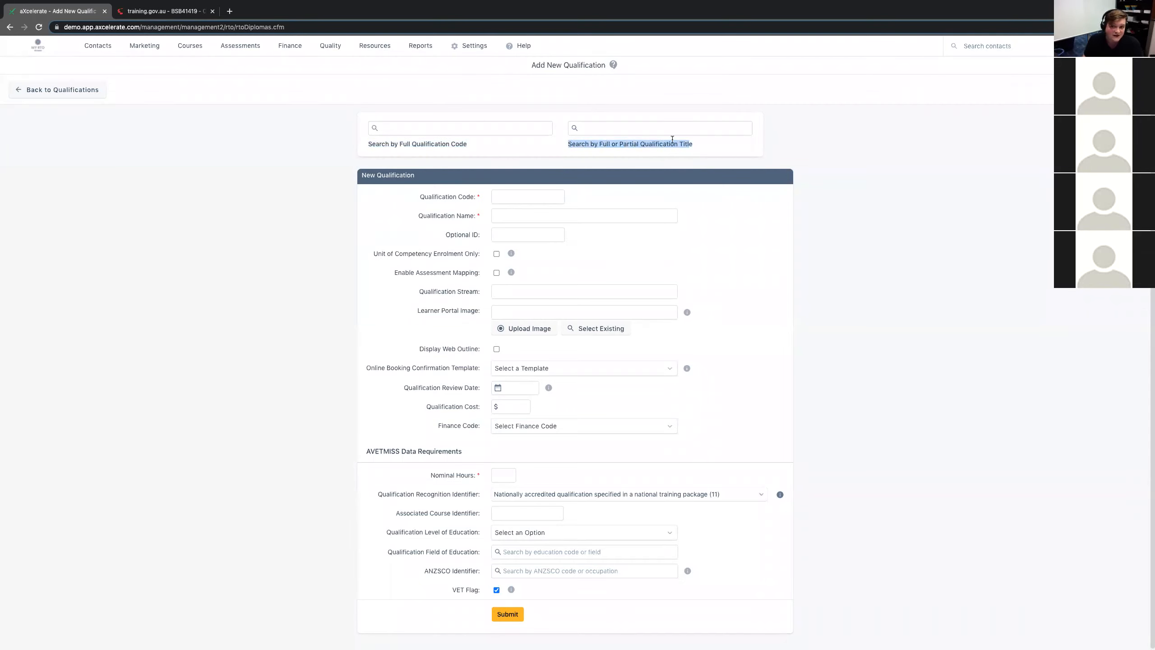
# Step: Search qualifications by partial title for "Work Health & Saf" and browse the matches
pyautogui.click(679, 129)
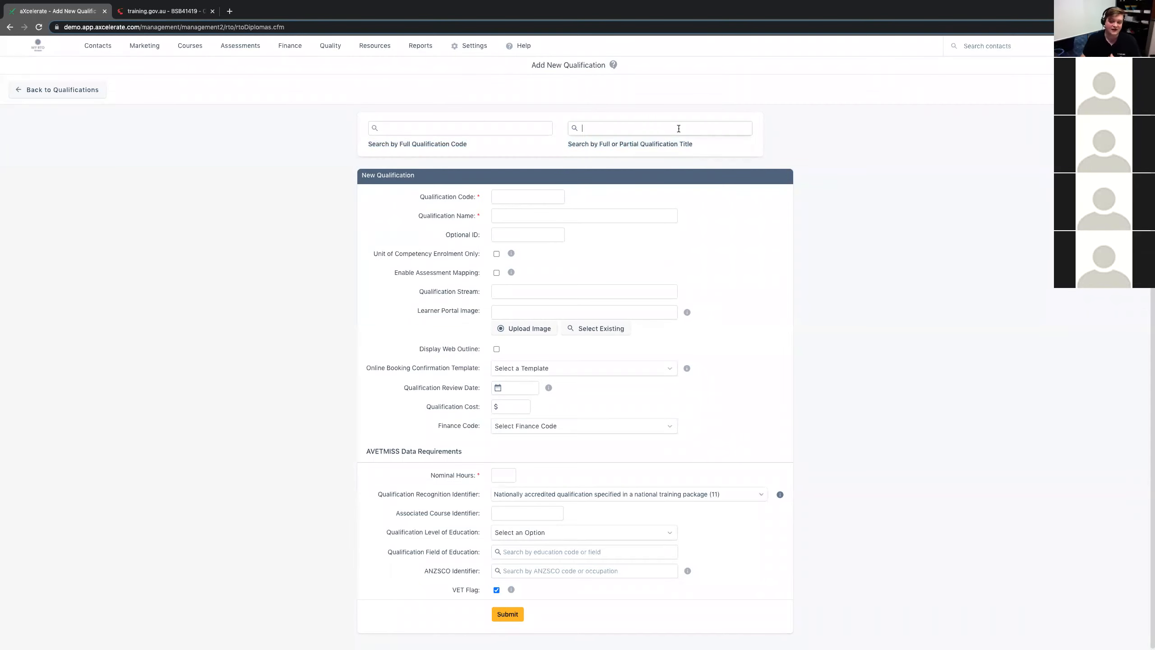
pyautogui.write('Work Health & Saf')
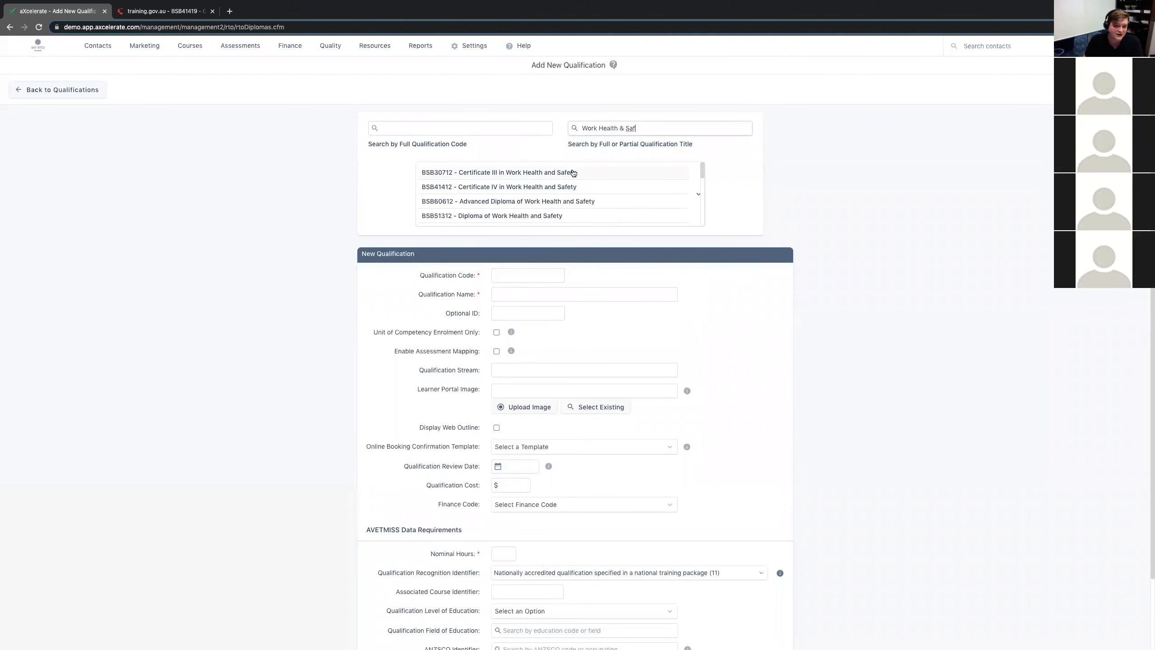
pyautogui.scroll(-5, 574, 177)
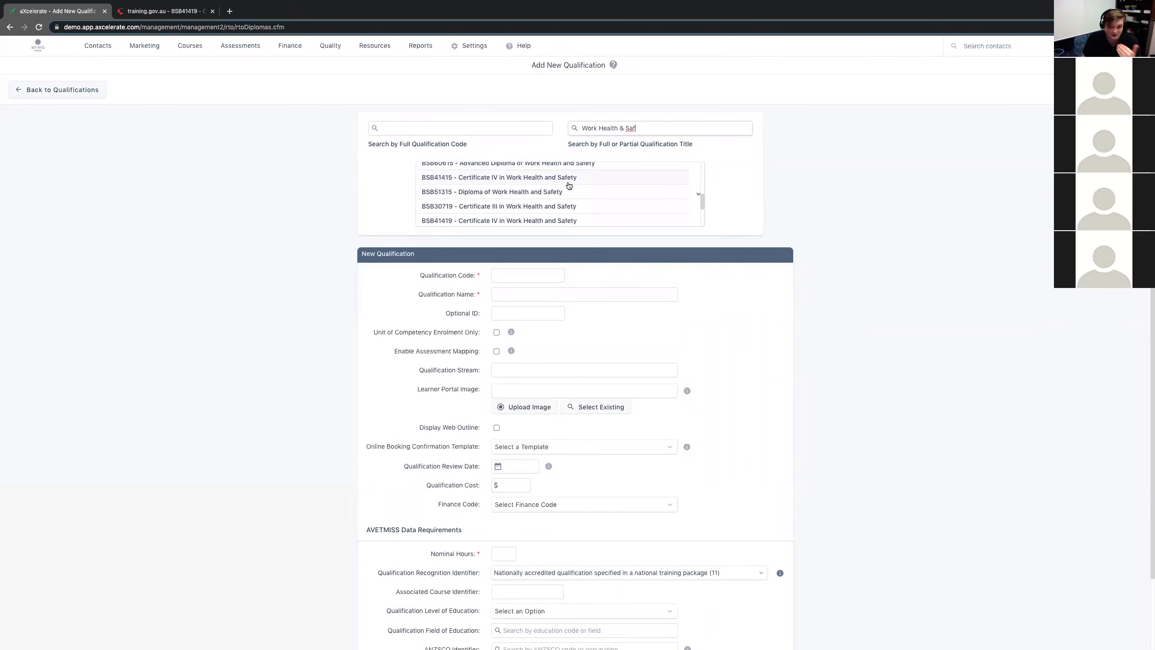
pyautogui.scroll(5, 571, 186)
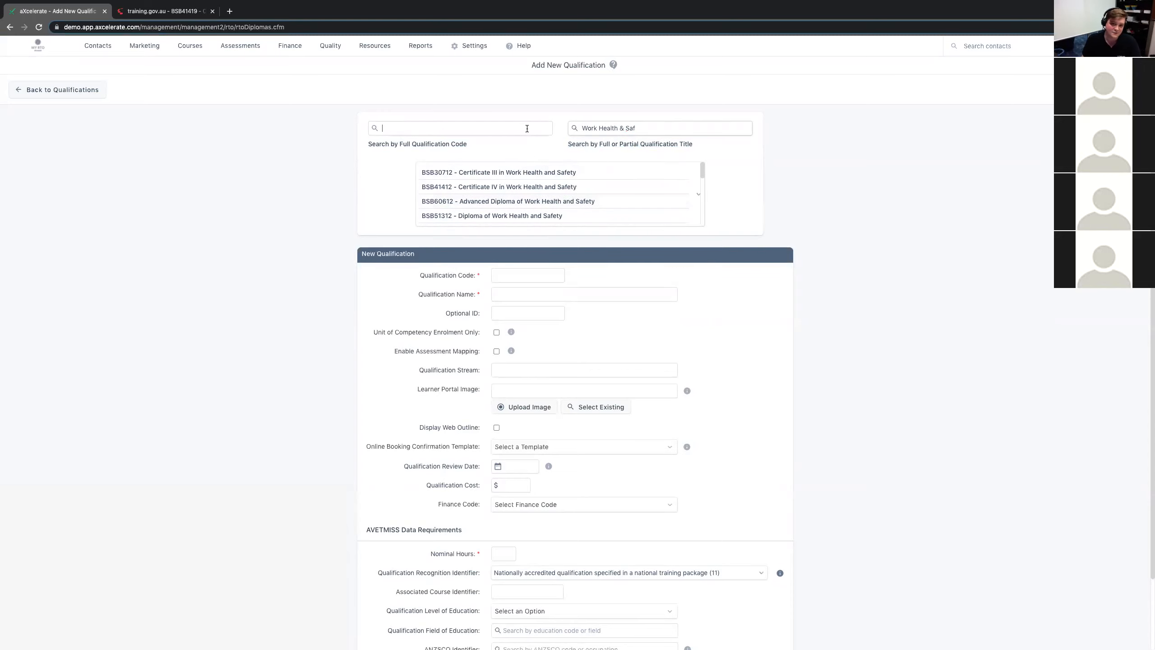
# Step: Search by full qualification code BSB41419 and add Certificate IV in Work Health and Safety with its related units
pyautogui.write('BSB41419')
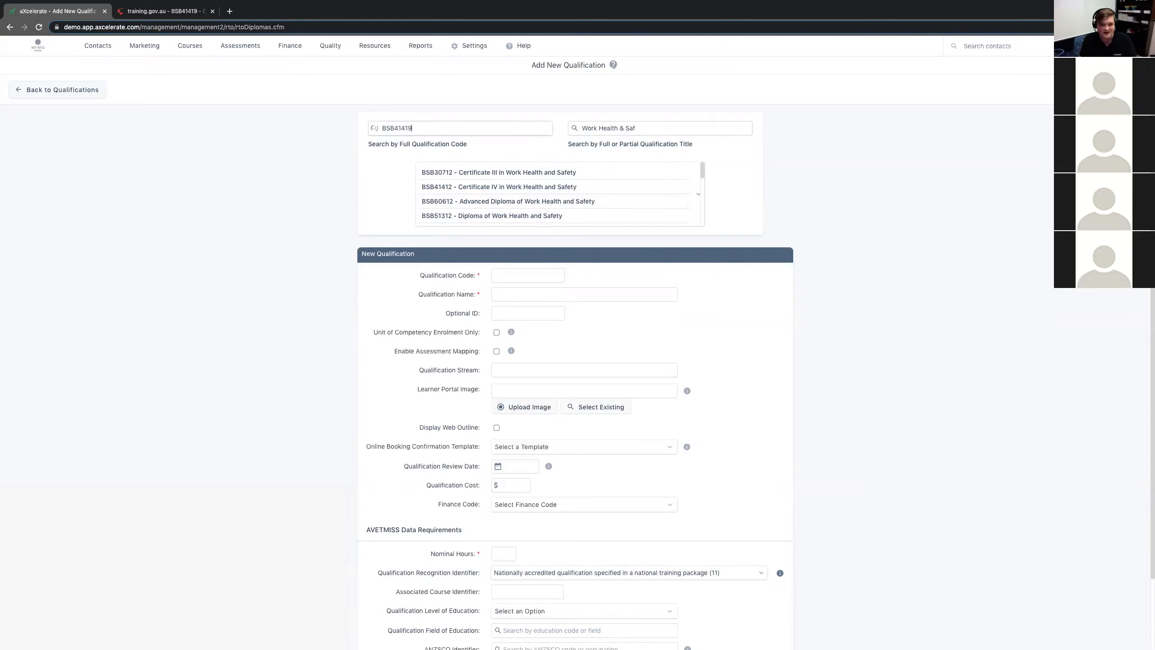
pyautogui.click(545, 178)
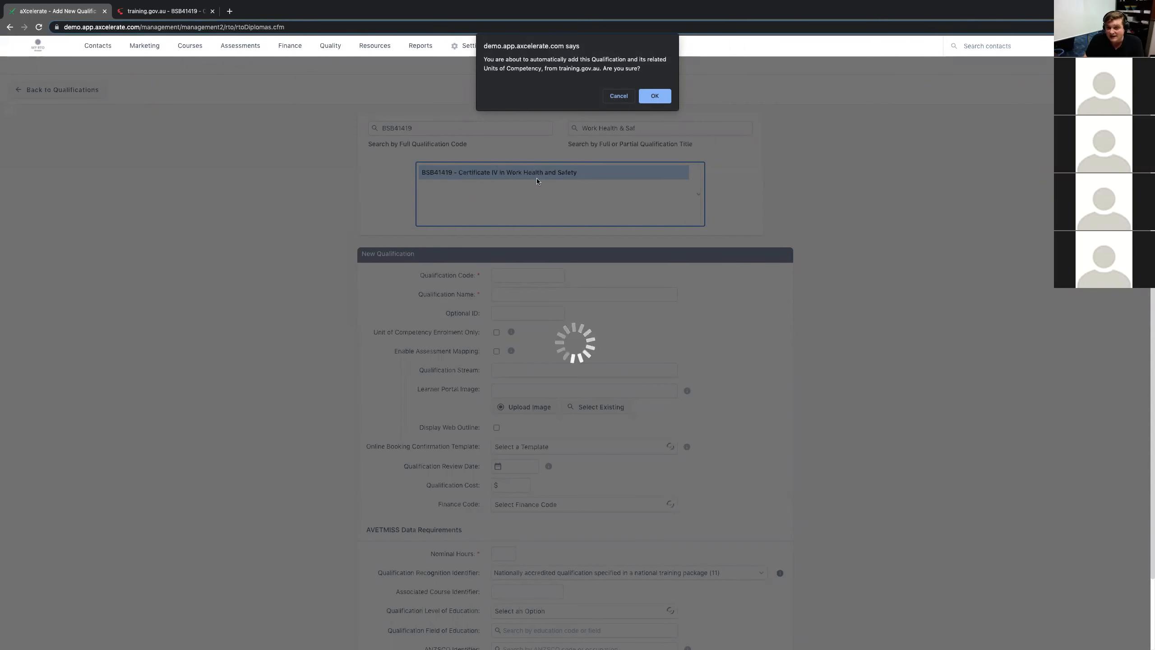
pyautogui.moveTo(490, 63); pyautogui.dragTo(653, 70)
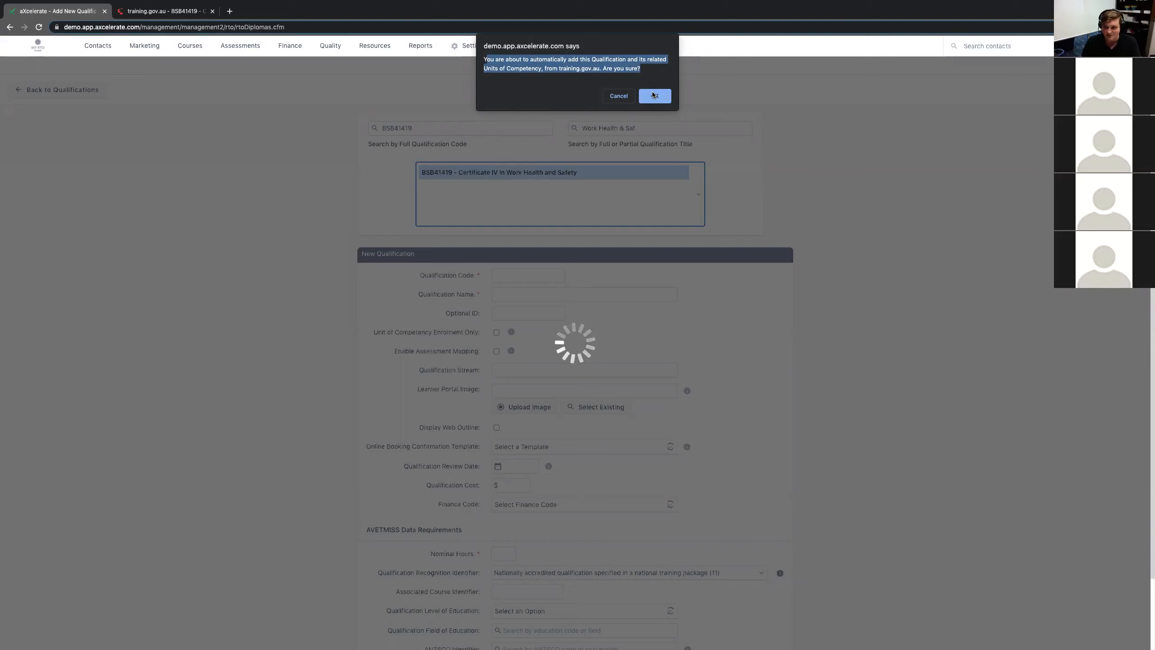
pyautogui.click(653, 95)
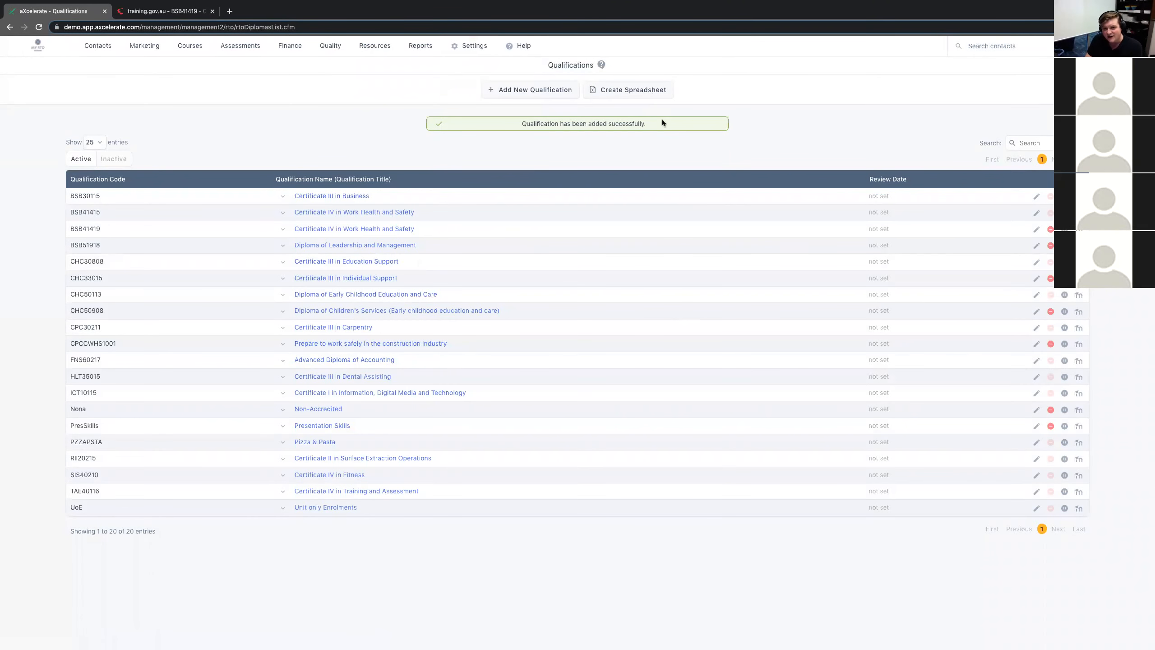
# Step: Expand the units of the newly added BSB41419 qualification and open the qualification for editing
pyautogui.moveTo(657, 124); pyautogui.dragTo(522, 123)
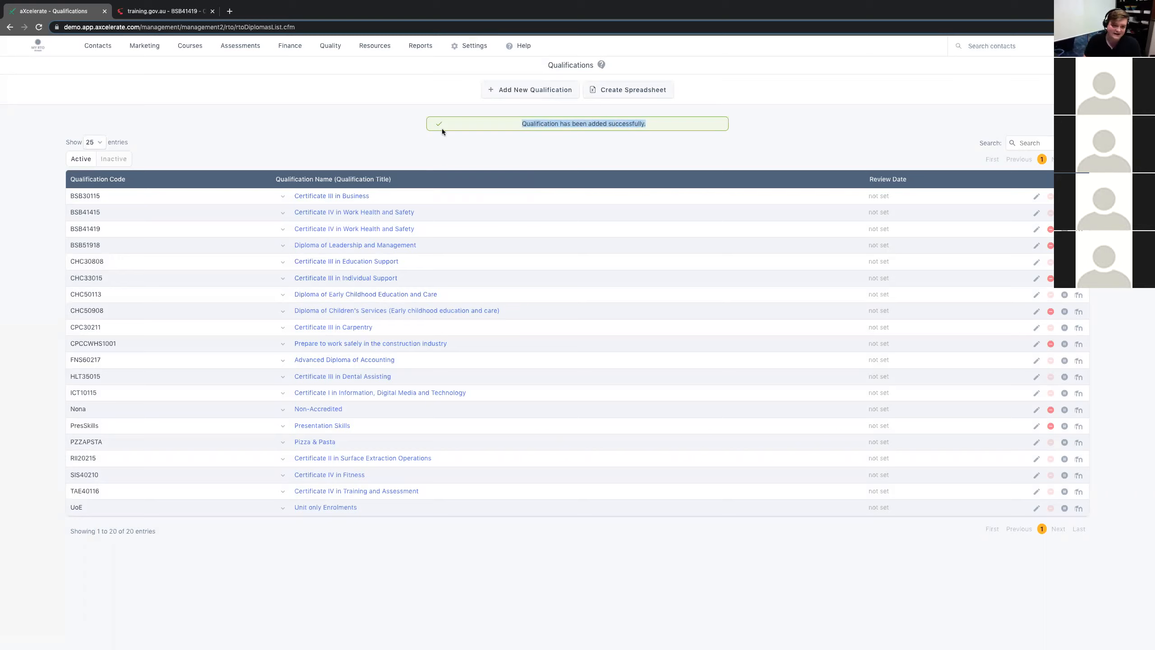
pyautogui.moveTo(68, 231); pyautogui.dragTo(453, 232)
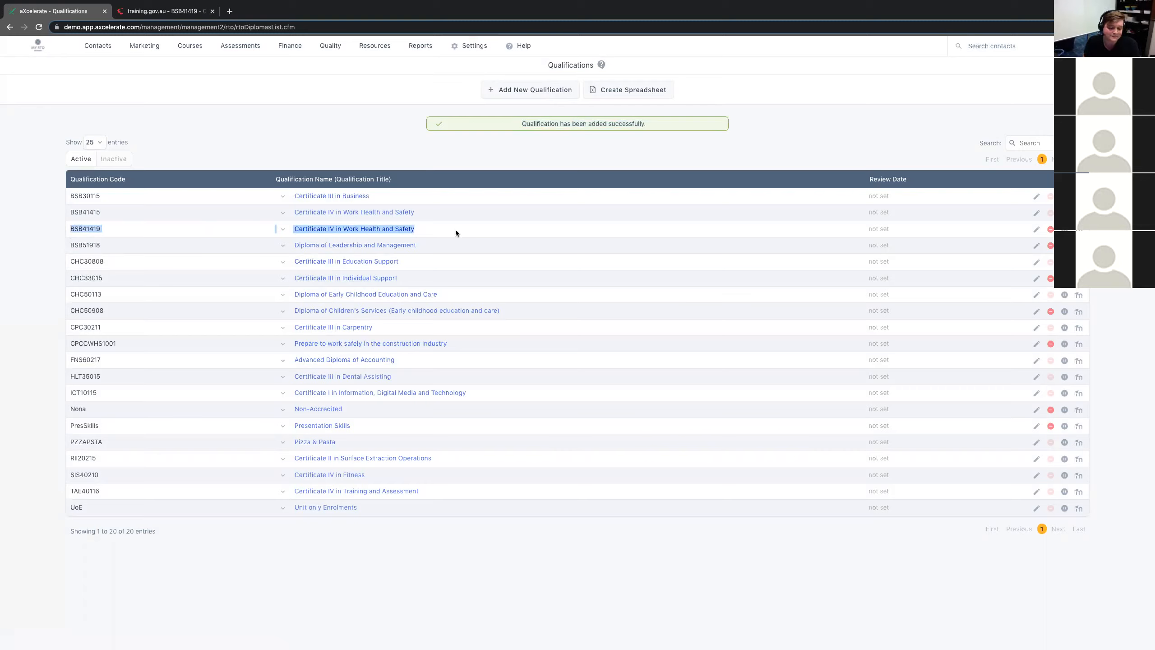
pyautogui.click(282, 232)
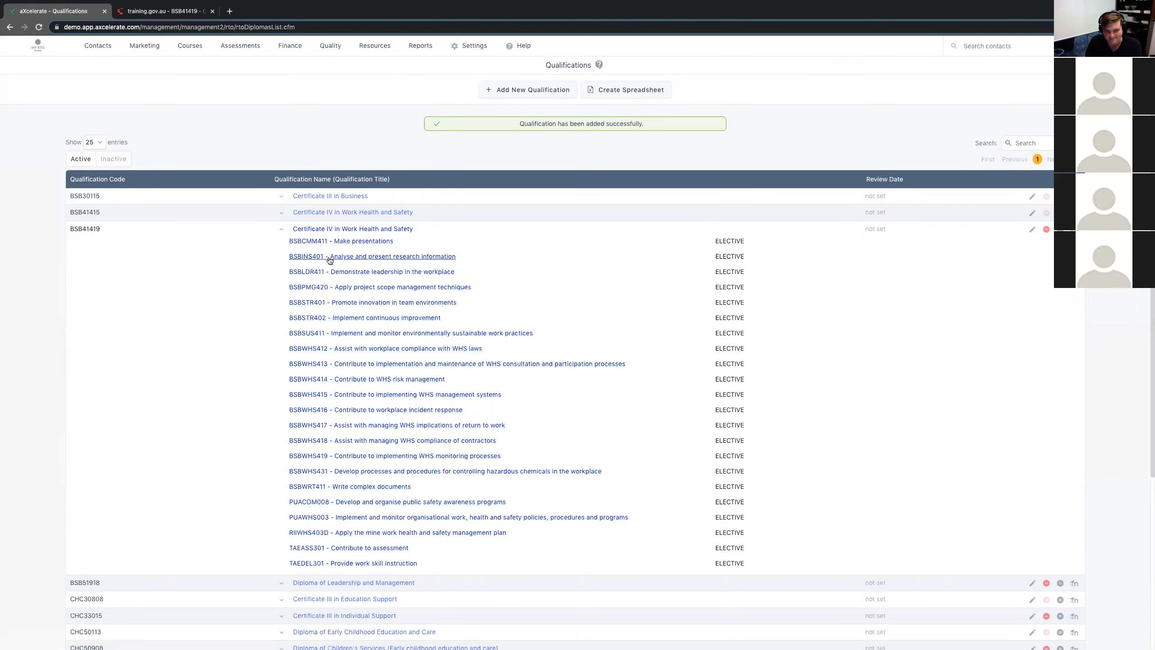
pyautogui.click(358, 230)
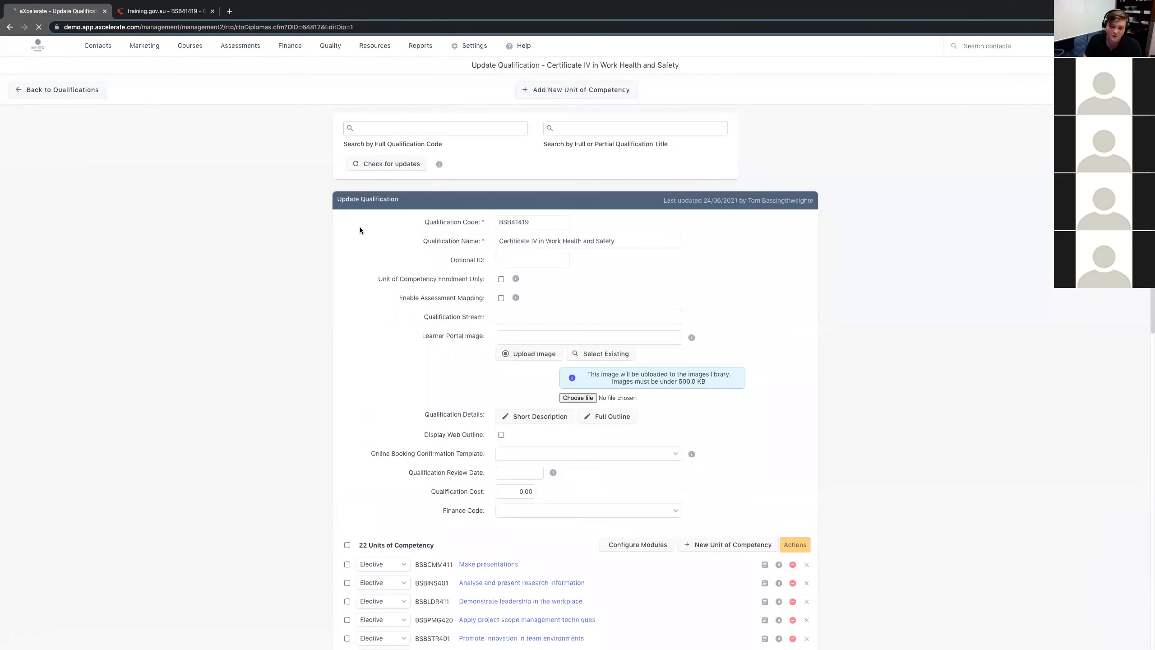
# Step: Examine the qualification's AVETMISS data requirements, including nominal hours, and its list of units of competency
pyautogui.scroll(-12, 355, 223)
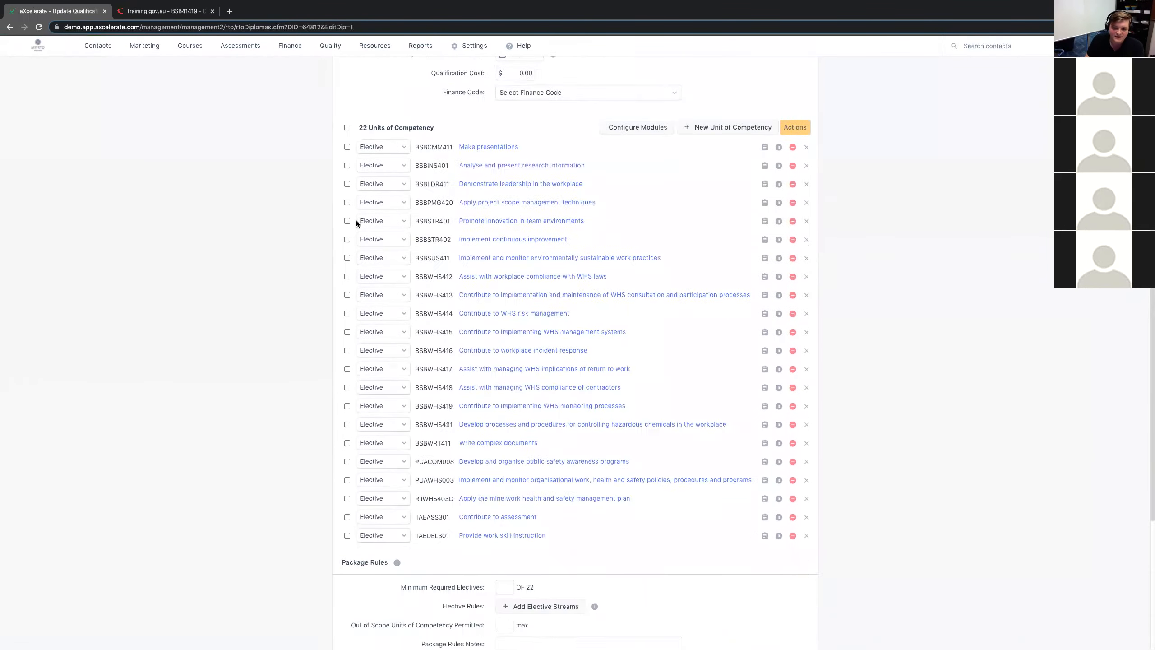
pyautogui.scroll(-2, 355, 219)
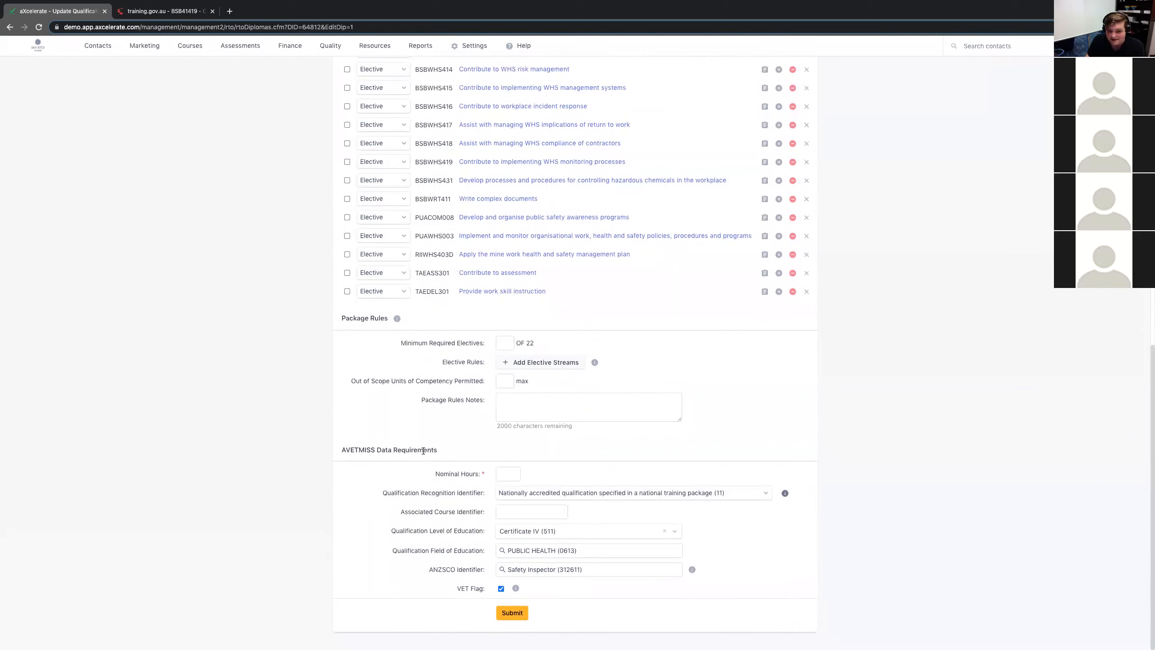
pyautogui.moveTo(437, 450); pyautogui.dragTo(333, 448)
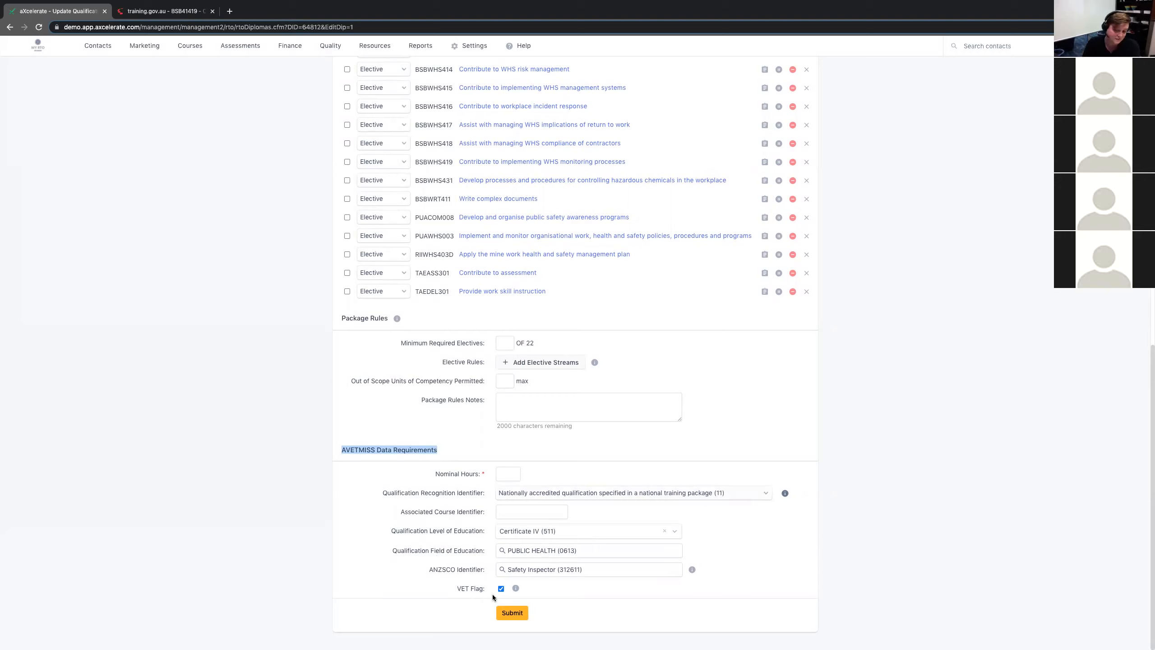
pyautogui.click(453, 592)
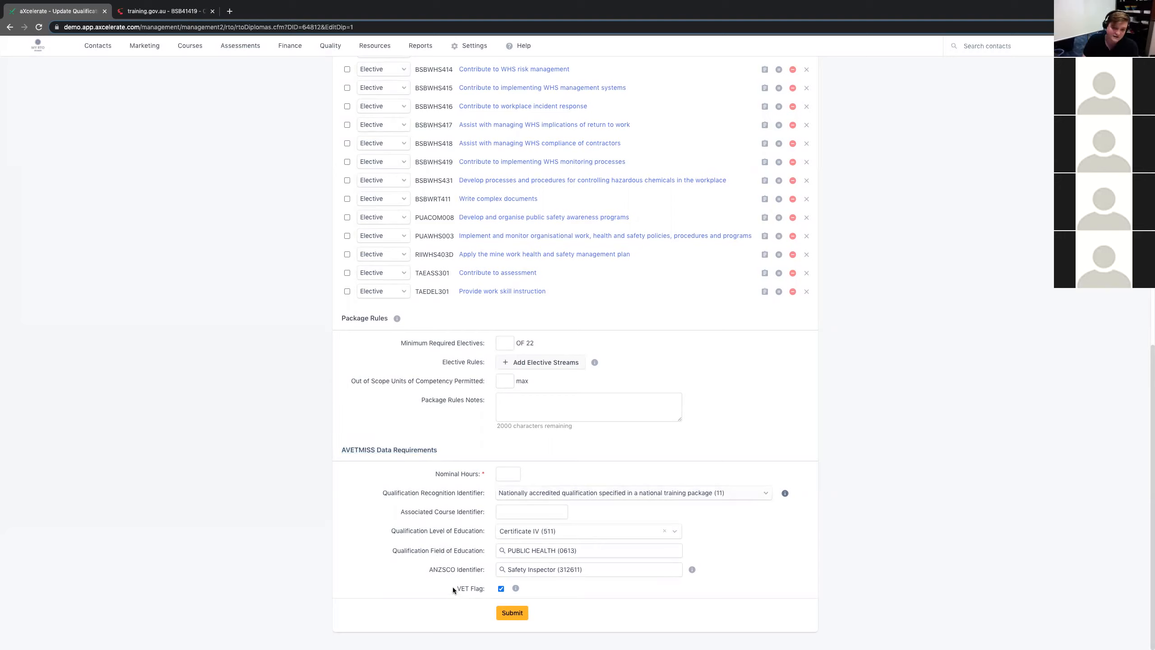
pyautogui.click(493, 590)
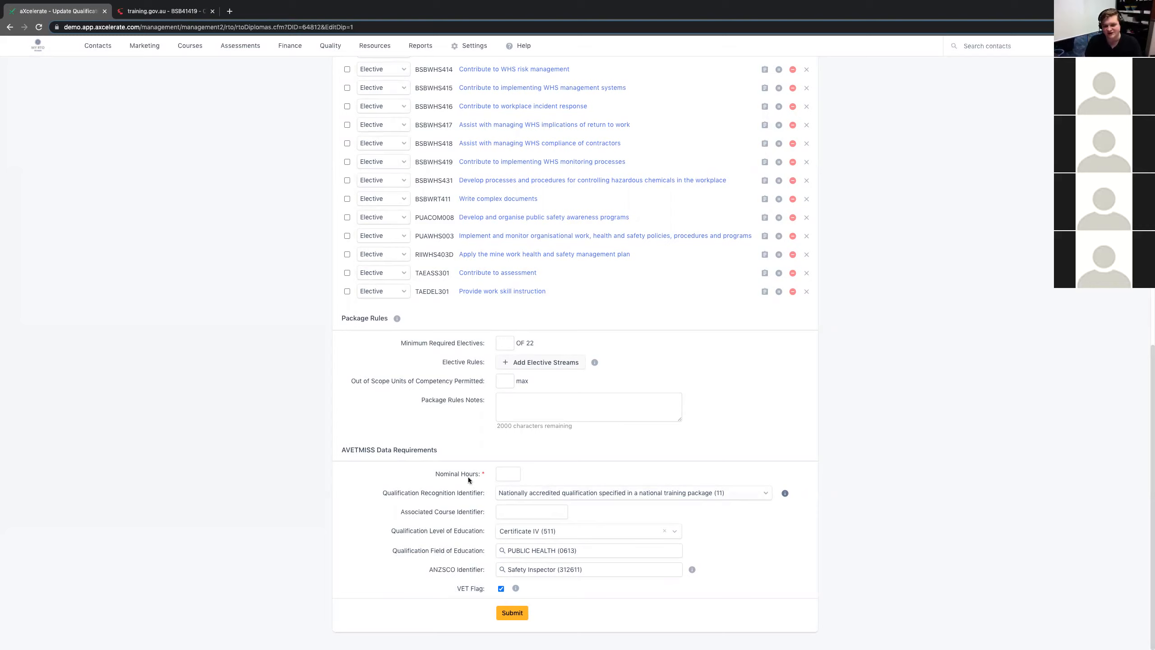
pyautogui.moveTo(435, 472); pyautogui.dragTo(482, 473)
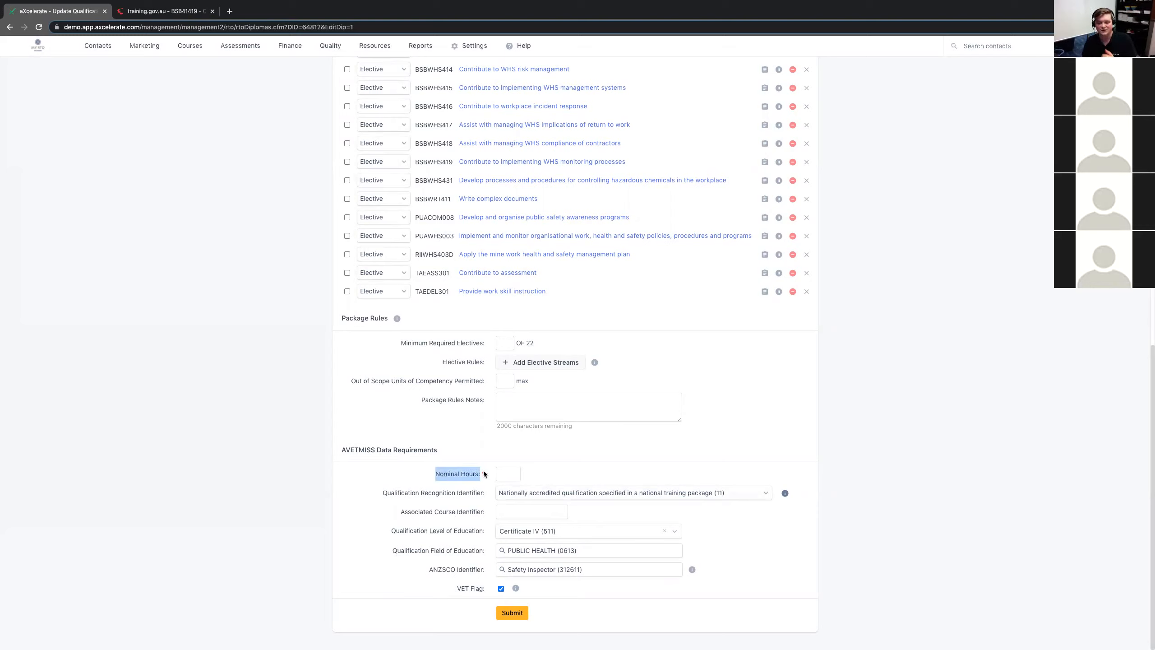
pyautogui.click(511, 611)
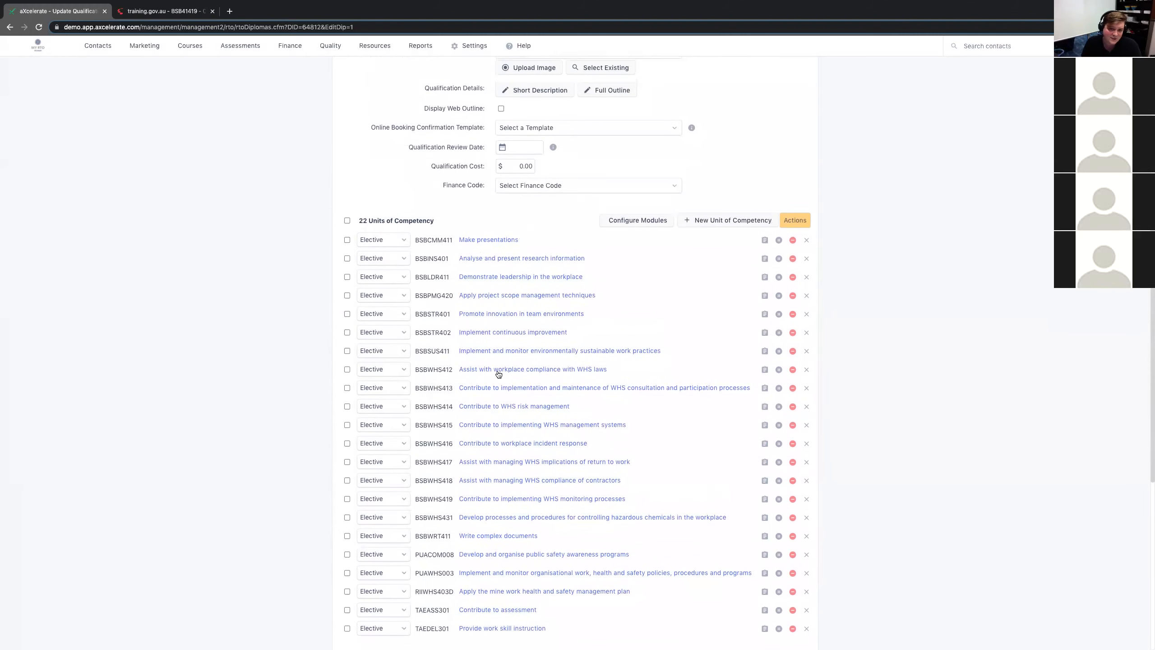
pyautogui.moveTo(439, 223); pyautogui.dragTo(359, 219)
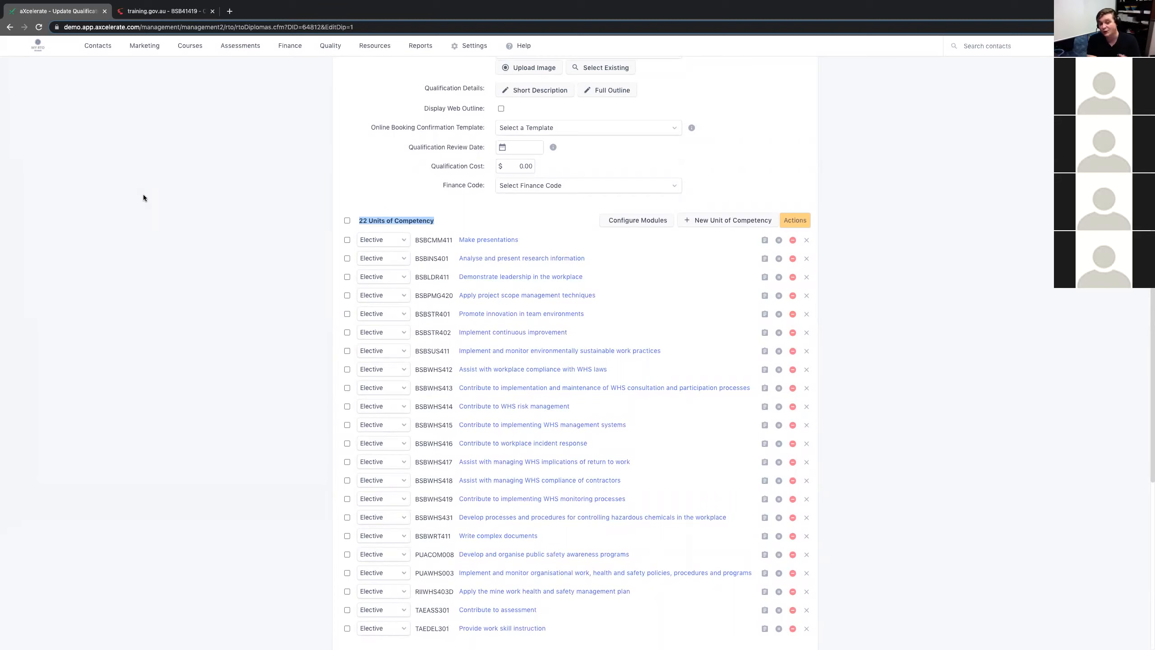
pyautogui.click(360, 238)
pyautogui.click(210, 267)
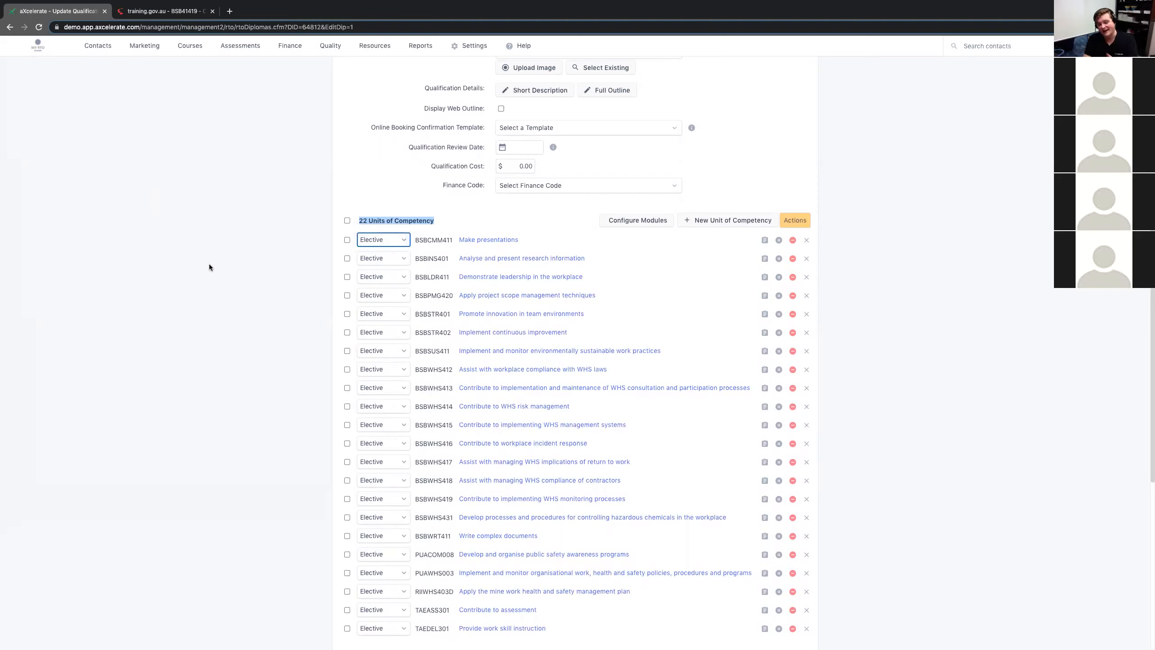
# Step: Select the first five units of competency, from BSBCMM411 Make presentations through BSBSTR401 Promote innovation in team environments
pyautogui.click(347, 240)
pyautogui.click(347, 258)
pyautogui.click(347, 277)
pyautogui.click(348, 295)
pyautogui.click(347, 313)
# Step: Set the five selected units, BSBCMM411 through BSBSTR401, to Core and submit the updated qualification
pyautogui.click(371, 315)
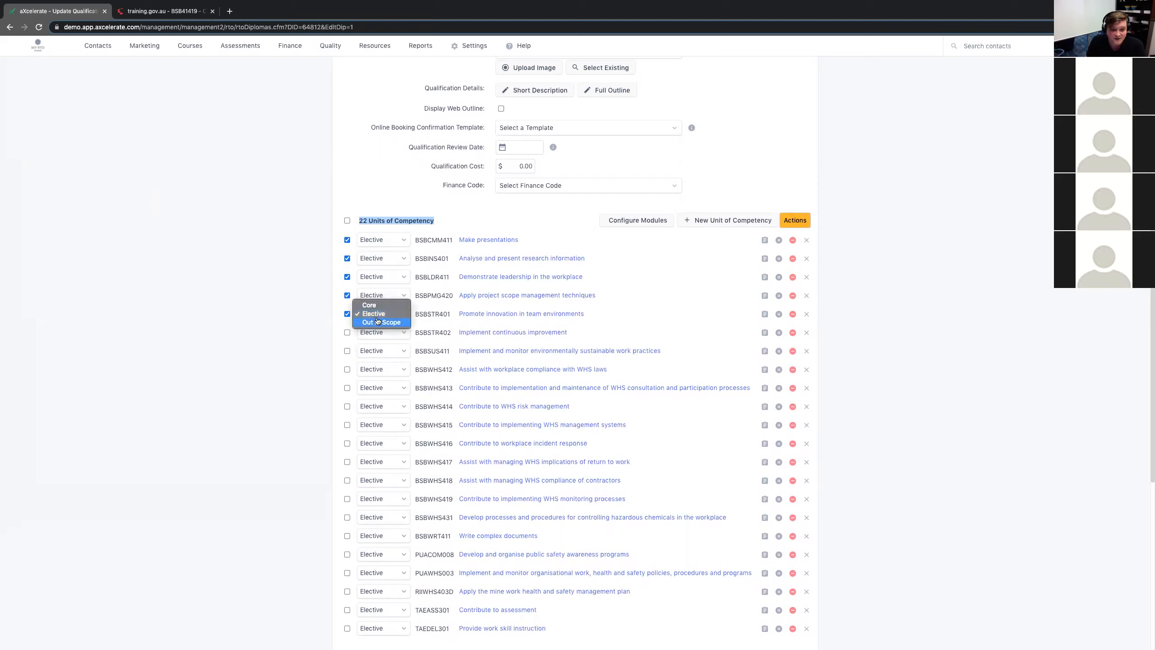
pyautogui.click(377, 304)
pyautogui.click(378, 296)
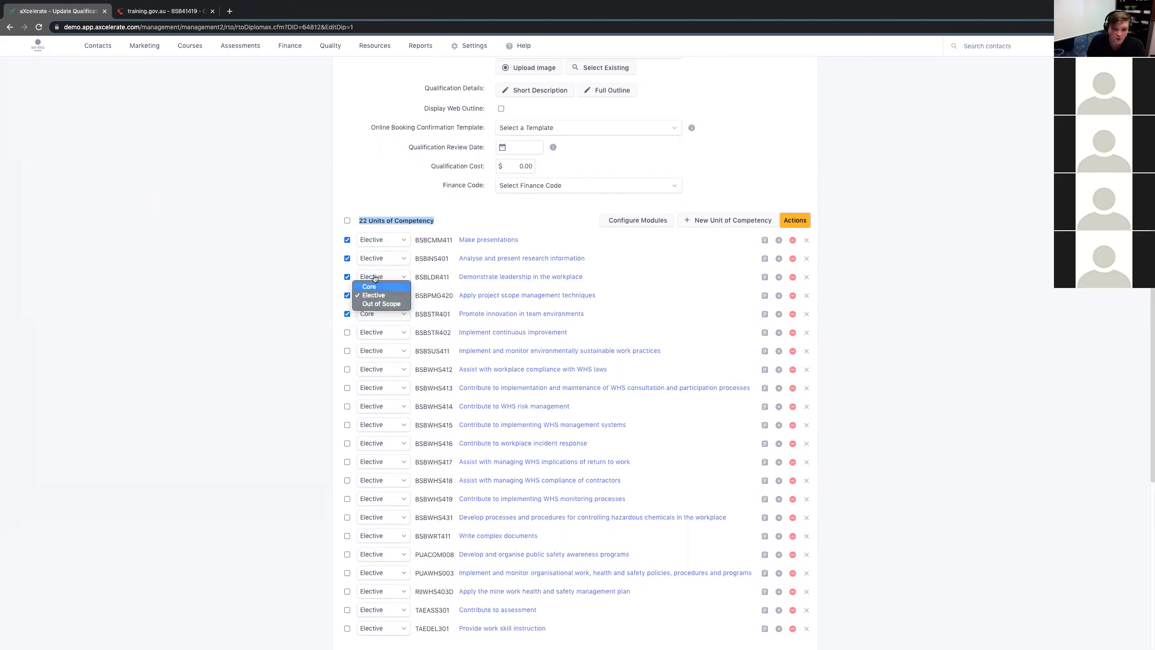
pyautogui.click(376, 286)
pyautogui.click(376, 278)
pyautogui.click(377, 270)
pyautogui.click(377, 259)
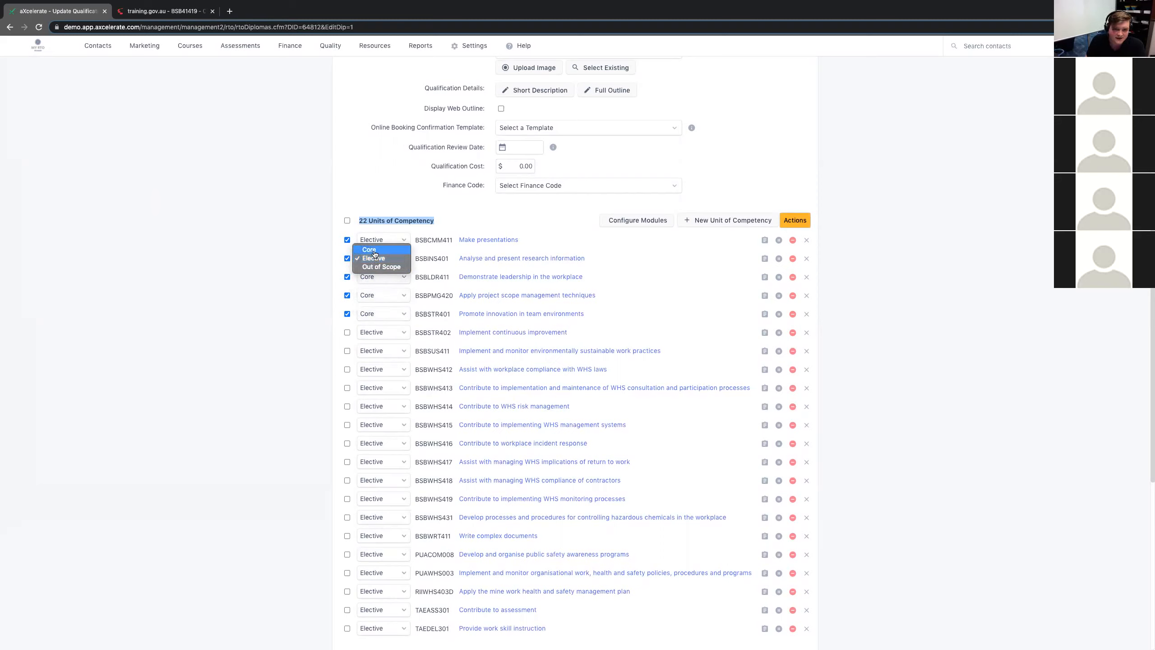
pyautogui.click(378, 250)
pyautogui.click(378, 239)
pyautogui.click(378, 232)
pyautogui.scroll(-7, 396, 362)
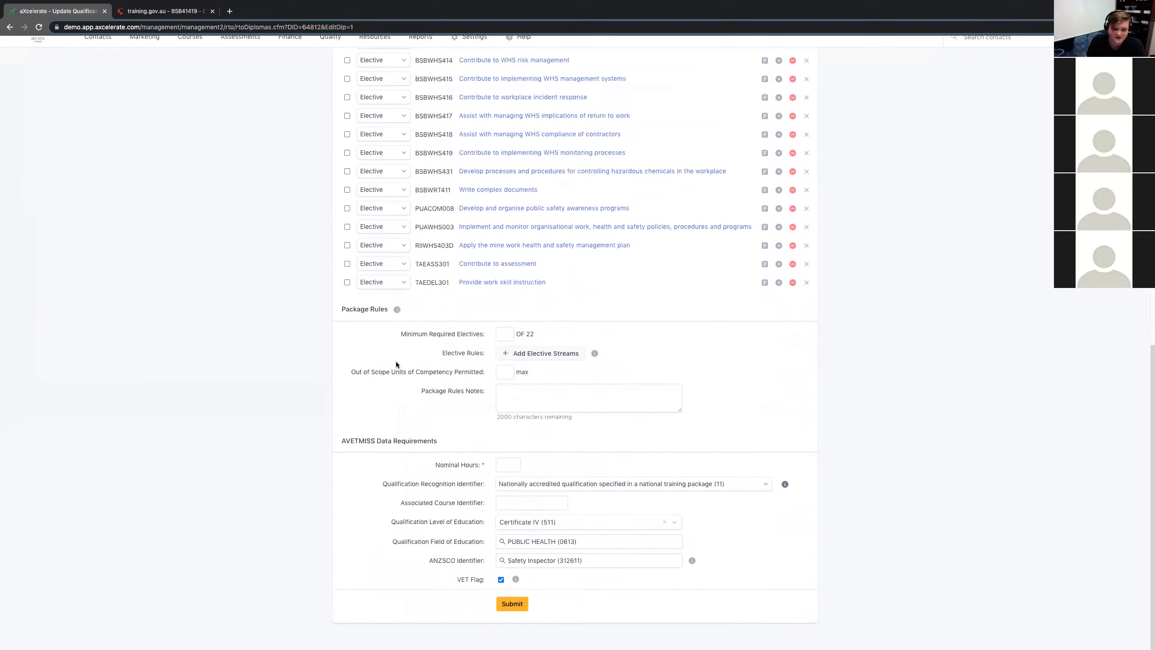
pyautogui.click(512, 612)
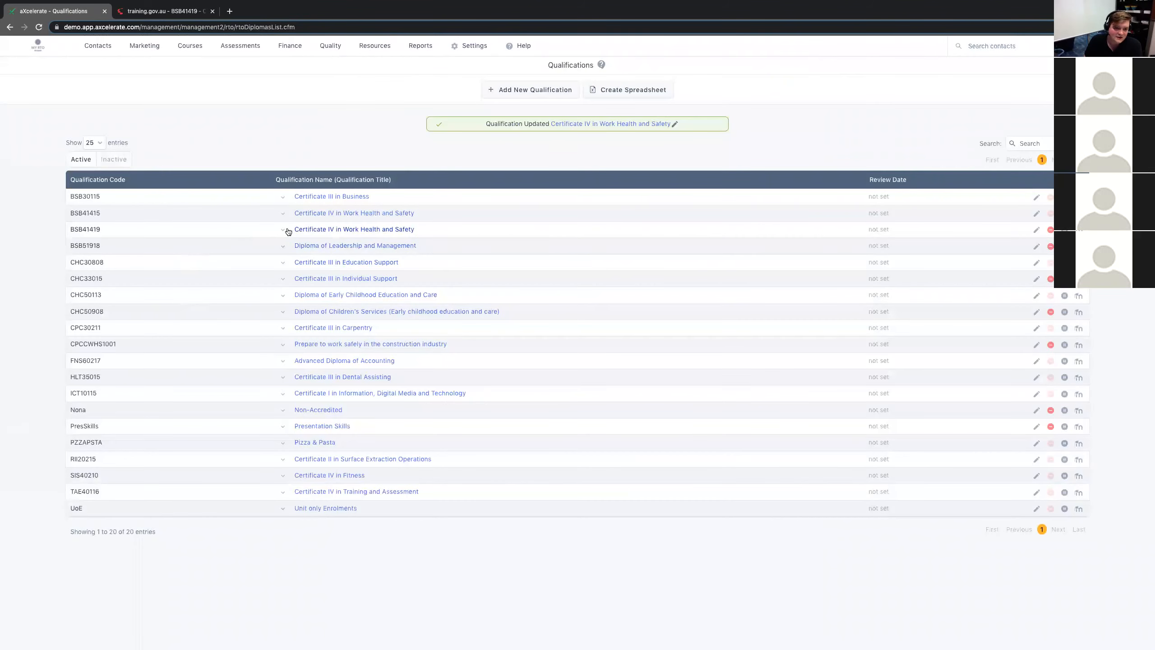
# Step: Expand the BSB41419 qualification in the list and review which of its units are core and which are elective
pyautogui.click(279, 231)
pyautogui.moveTo(735, 304); pyautogui.dragTo(712, 242)
pyautogui.click(794, 299)
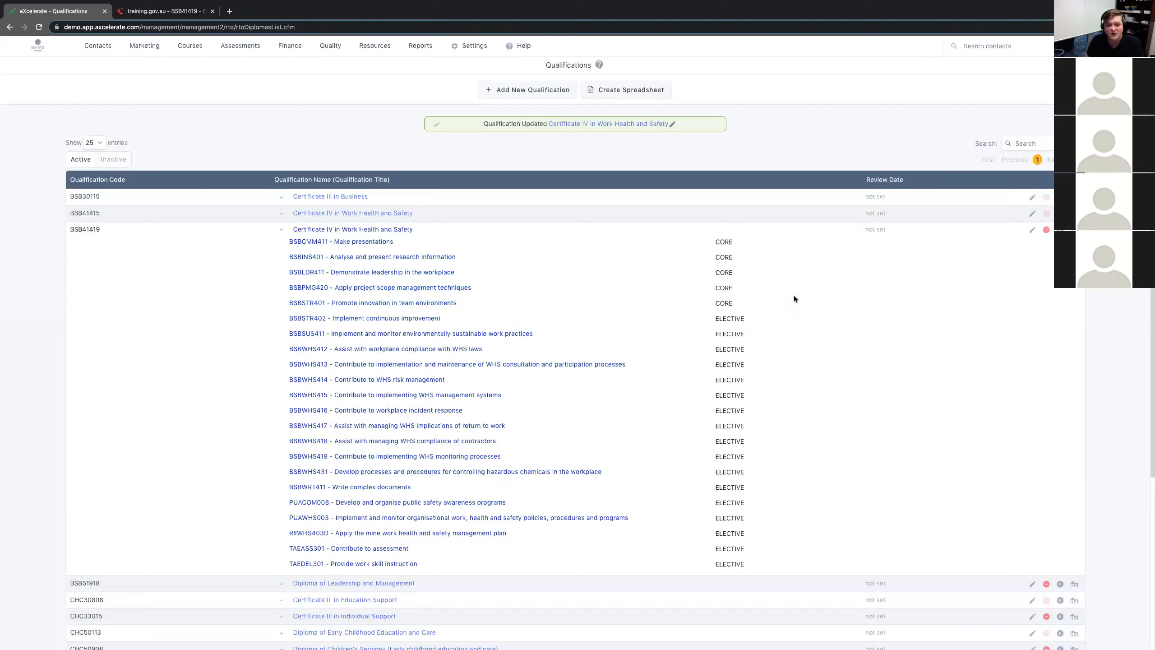
pyautogui.moveTo(717, 304); pyautogui.dragTo(693, 236)
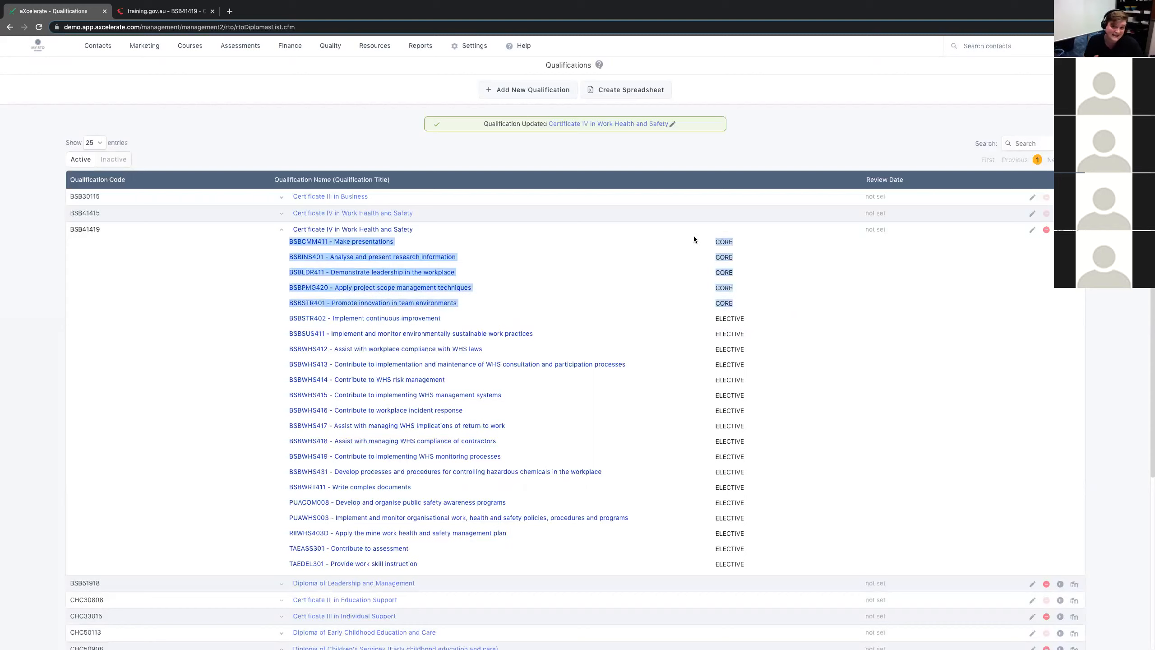
pyautogui.moveTo(740, 522); pyautogui.dragTo(677, 320)
pyautogui.click(896, 358)
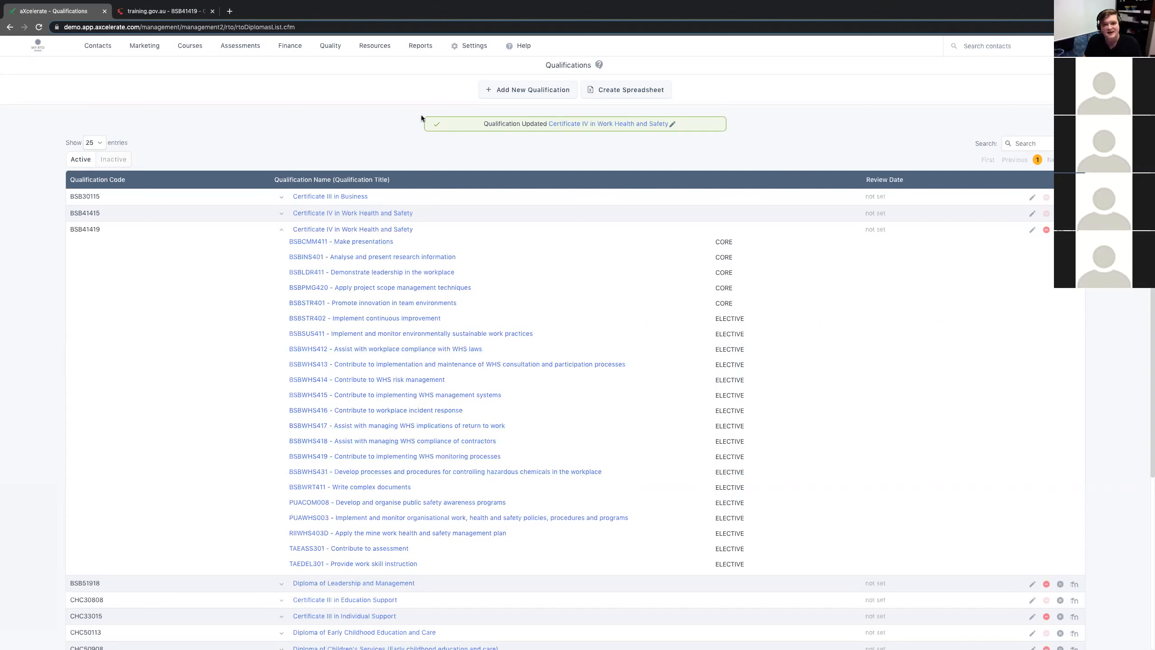
# Step: Try to add BSB41419 Certificate IV in Work Health and Safety a second time by its full qualification code
pyautogui.click(530, 93)
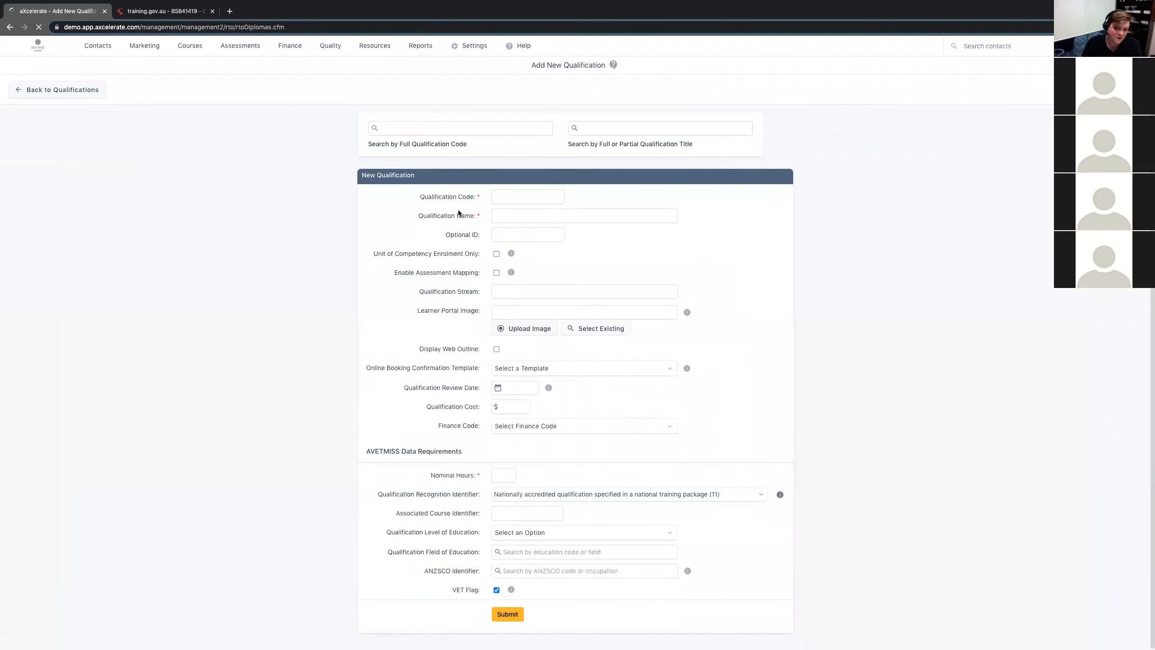
pyautogui.click(495, 134)
pyautogui.write('BSB41419')
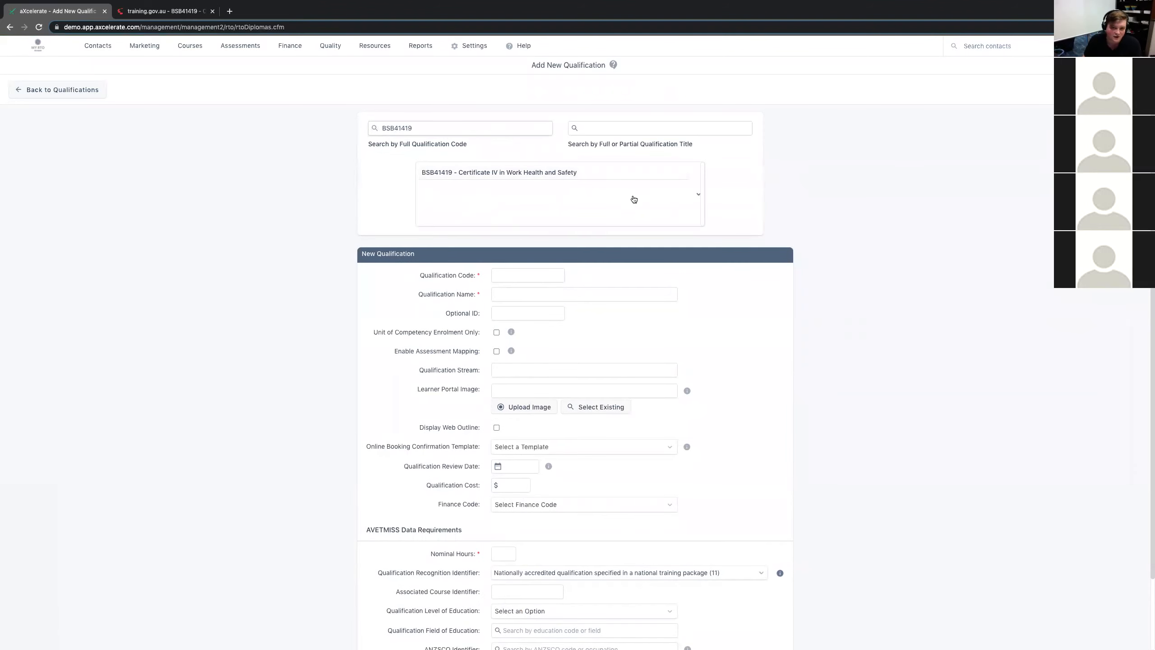
pyautogui.click(581, 174)
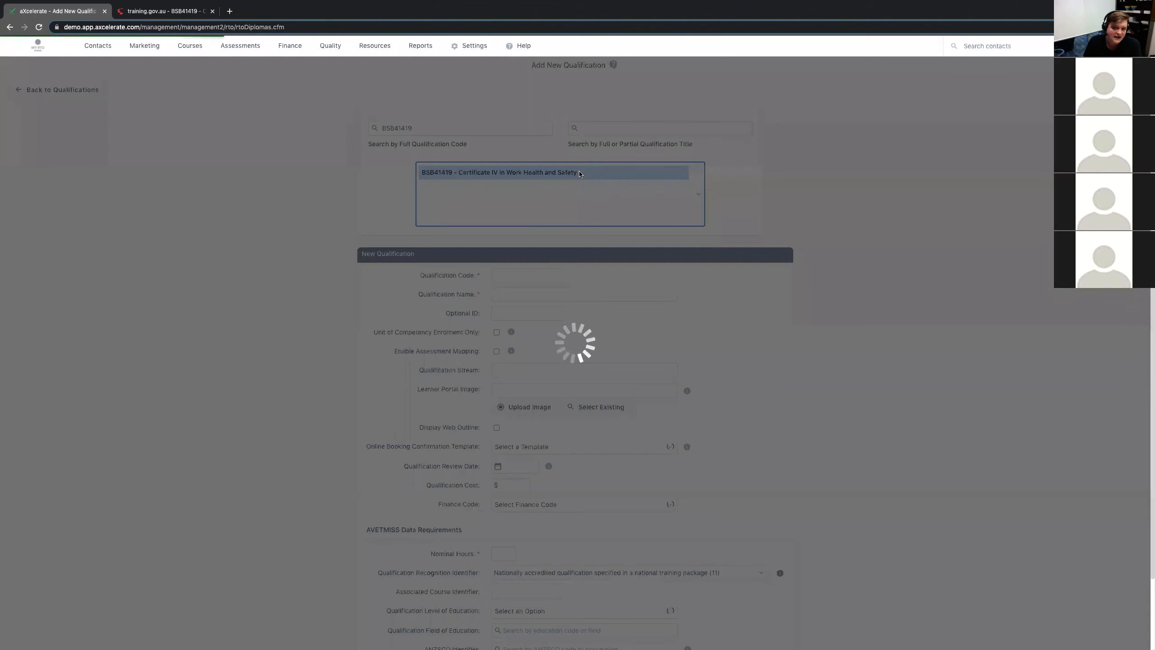
pyautogui.click(659, 96)
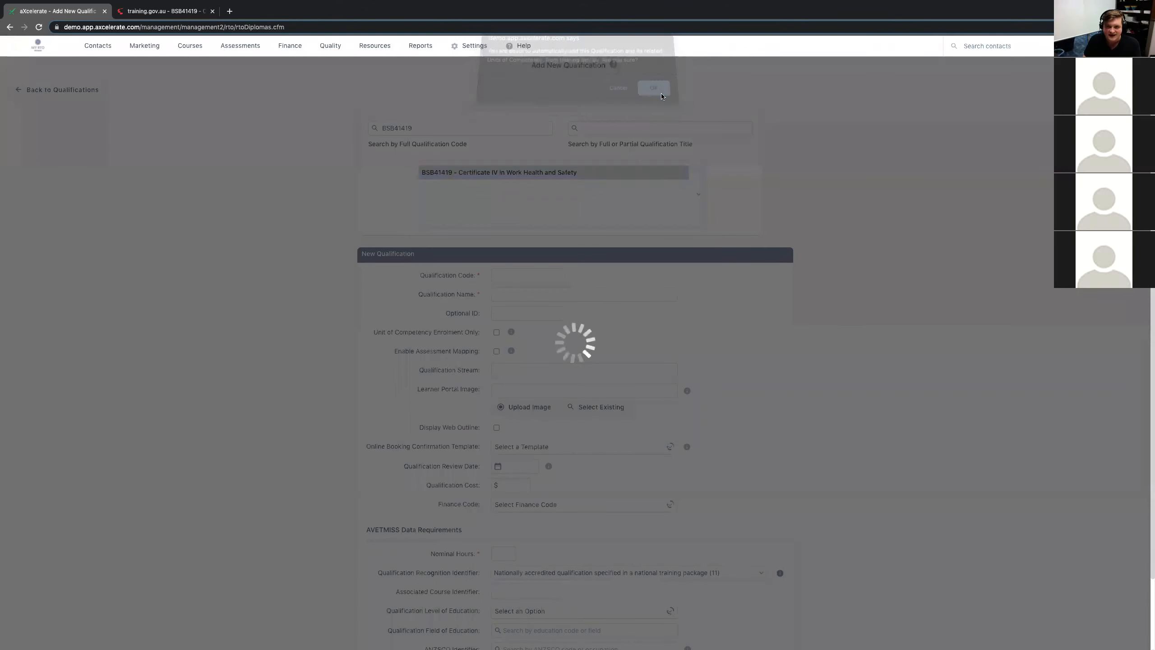
pyautogui.moveTo(587, 59); pyautogui.dragTo(483, 60)
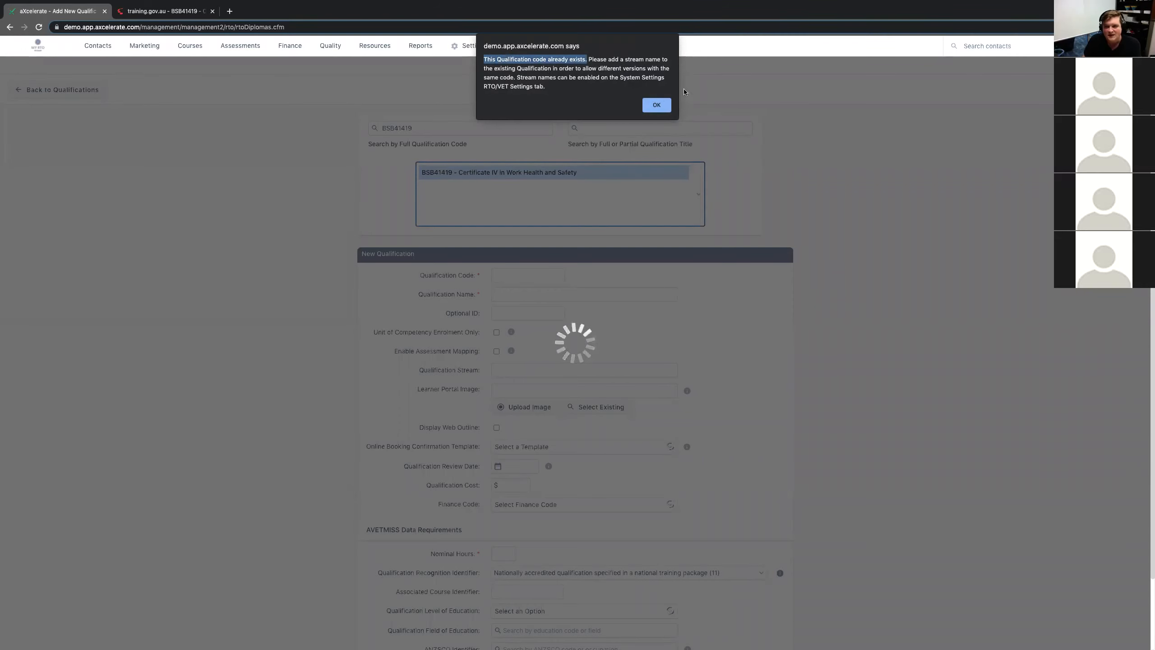
pyautogui.click(669, 105)
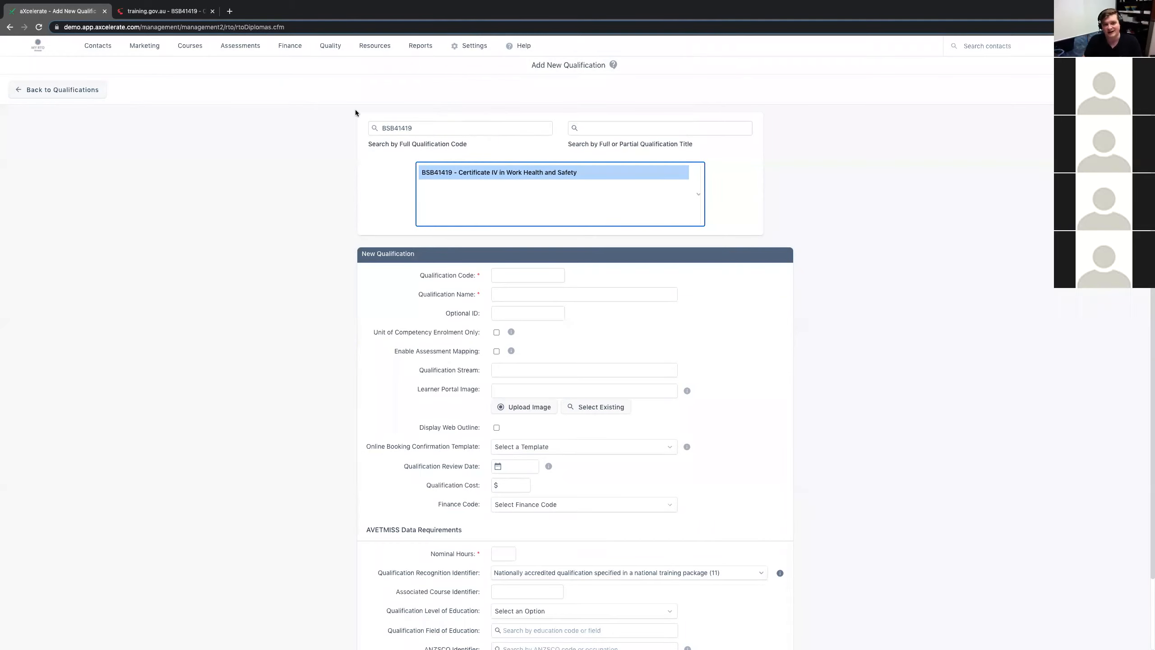
# Step: Open the RTO / VET section of the system settings and check the Qualification Stream Names option
pyautogui.moveTo(471, 45)
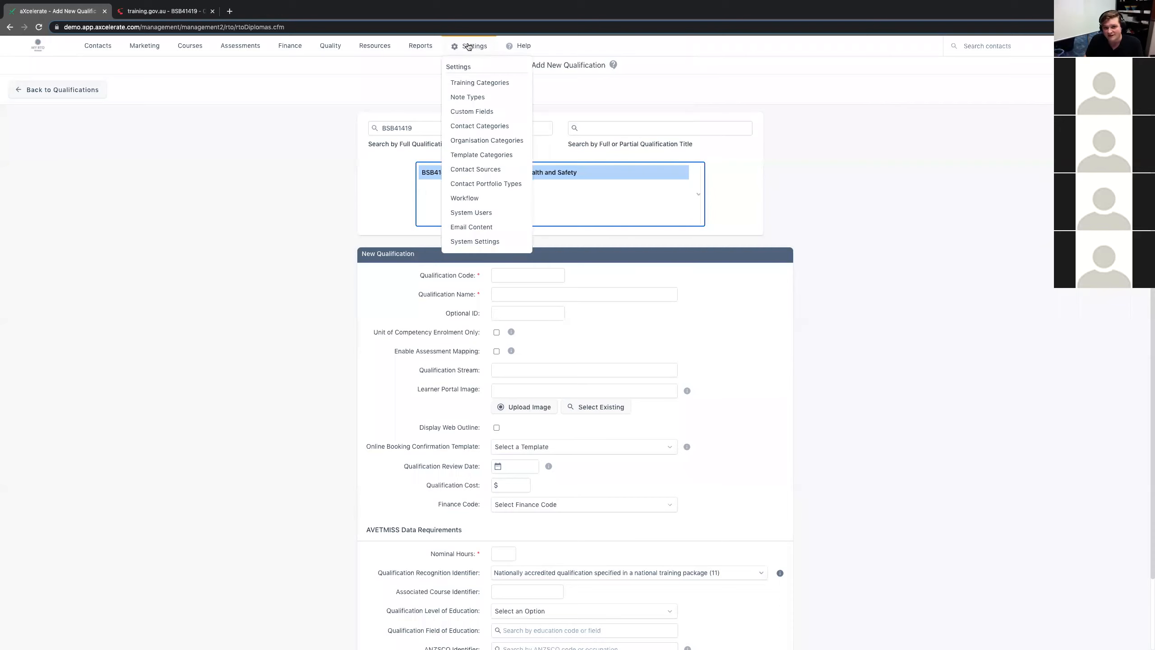
pyautogui.click(465, 245)
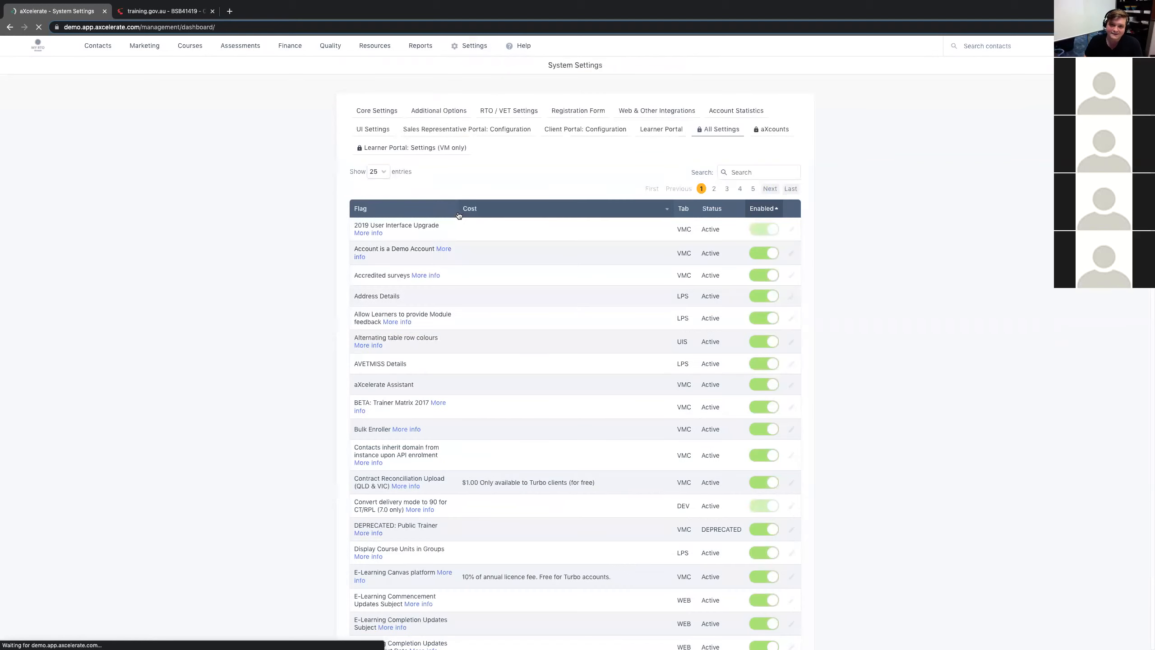
pyautogui.click(497, 112)
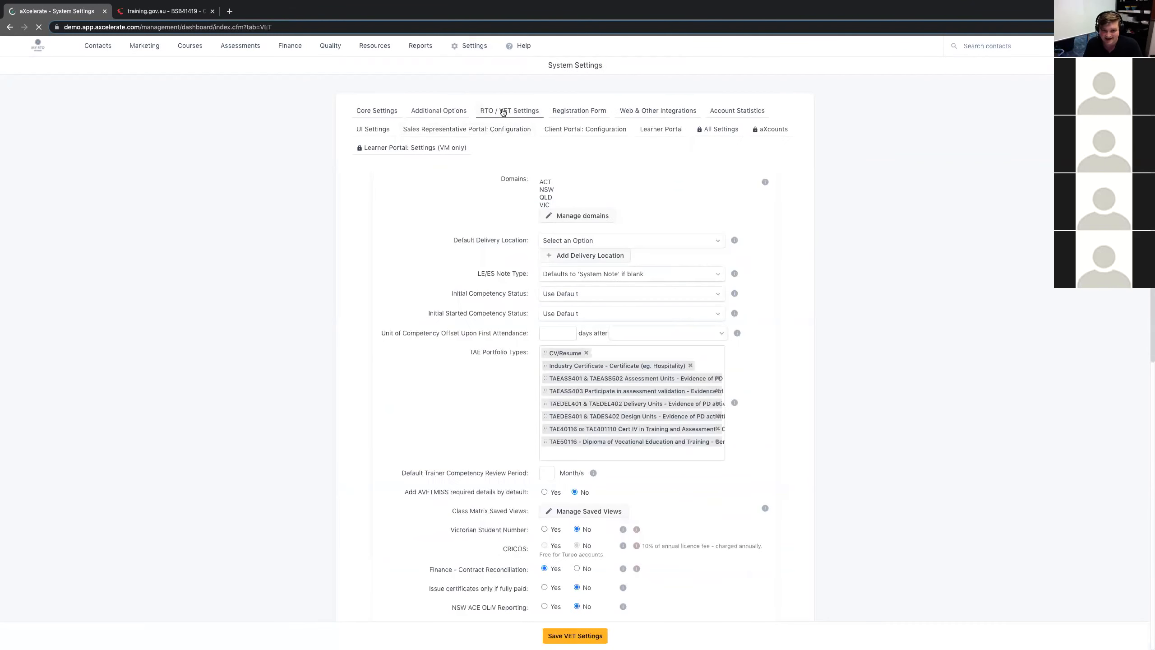
pyautogui.scroll(-4, 467, 178)
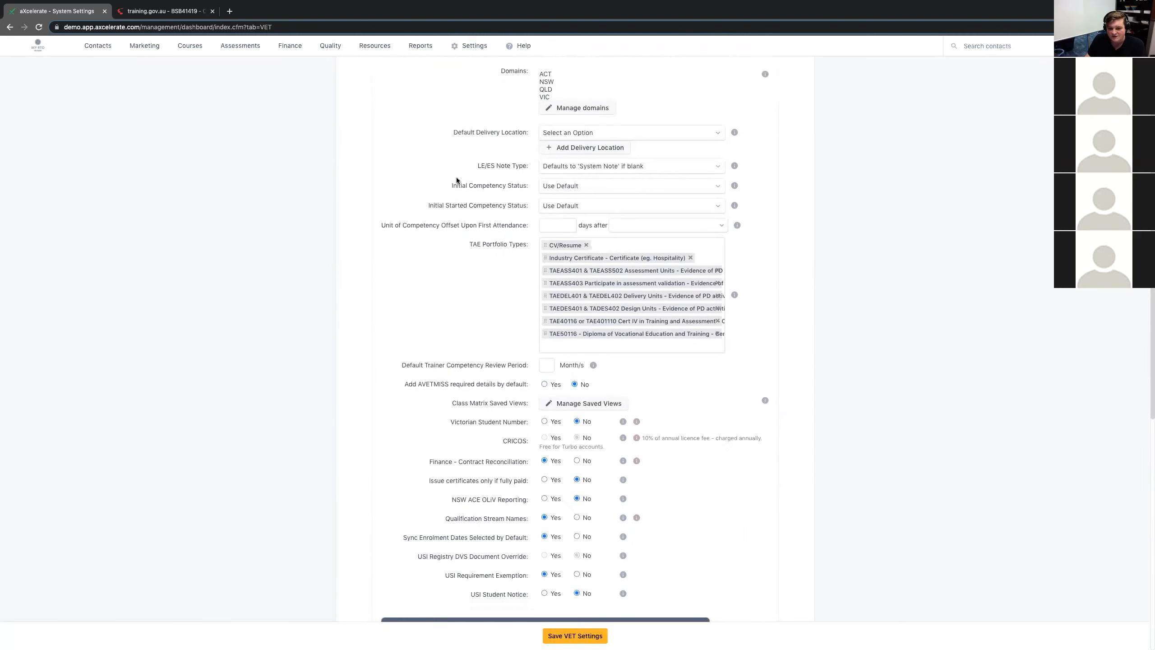
pyautogui.scroll(-2, 464, 190)
pyautogui.moveTo(446, 386); pyautogui.dragTo(529, 387)
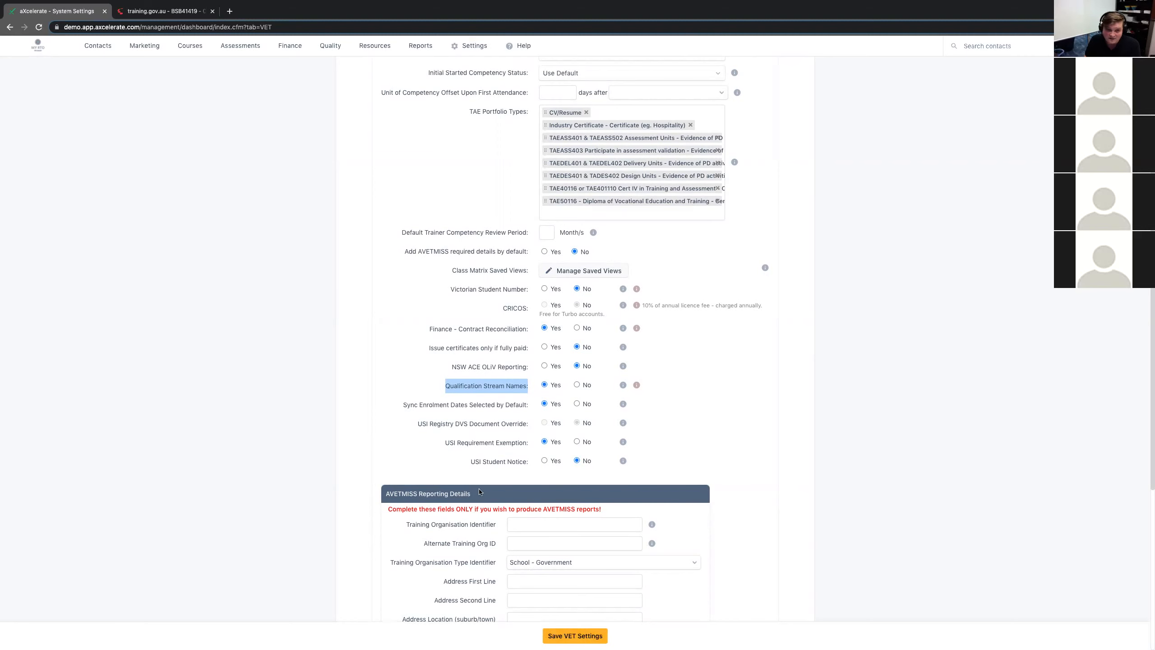
pyautogui.scroll(5, 226, 272)
# Step: Return to the qualifications list, open BSB41419 for editing and locate its Qualification Stream field
pyautogui.moveTo(190, 46)
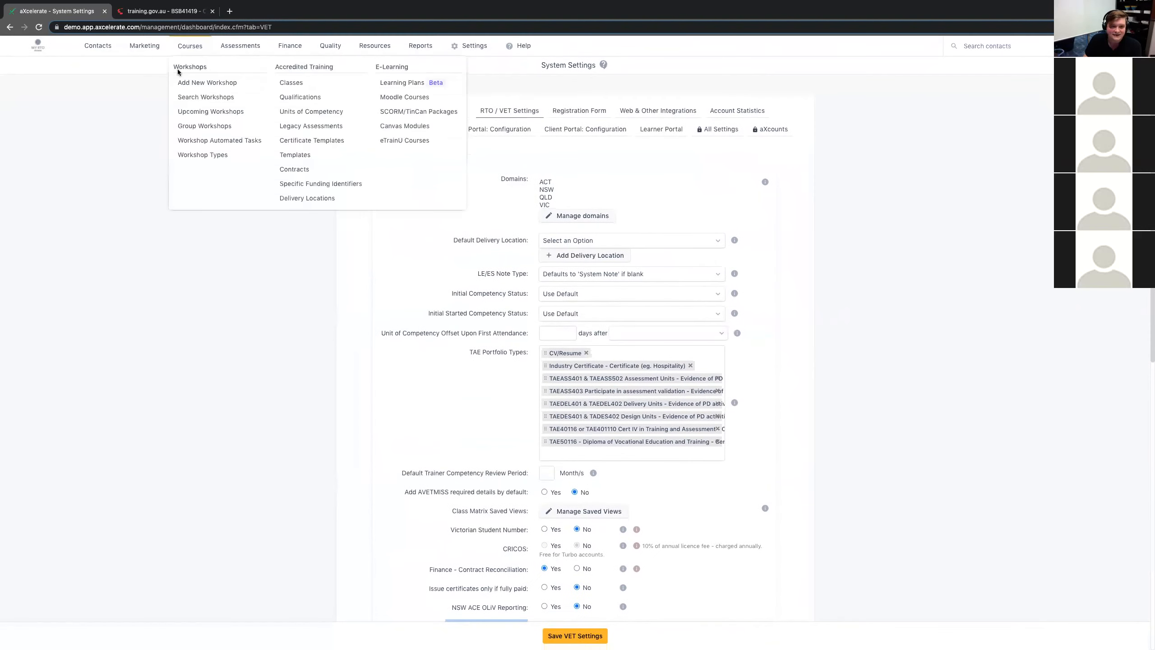
pyautogui.click(287, 96)
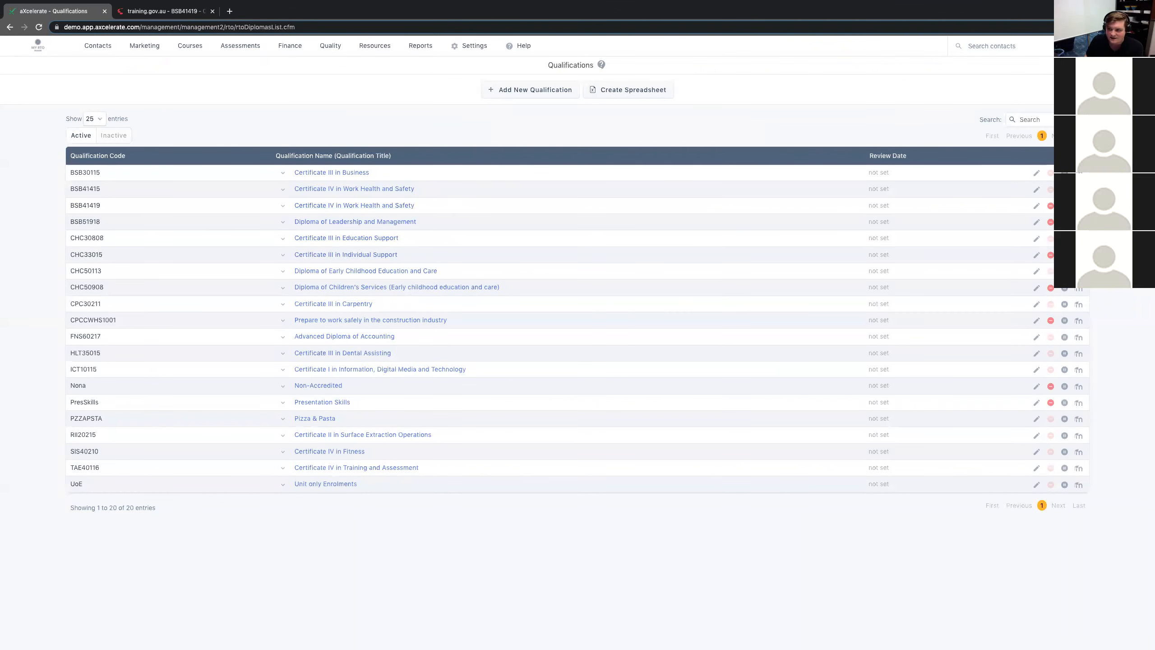
pyautogui.click(1037, 206)
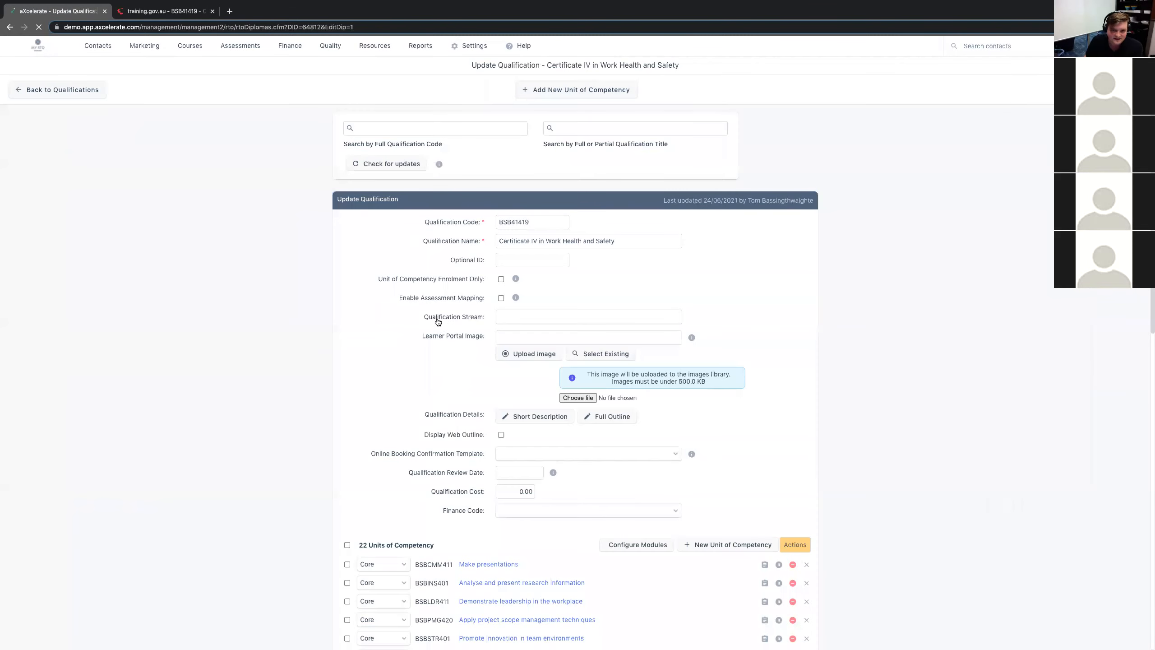
pyautogui.moveTo(441, 317); pyautogui.dragTo(482, 318)
pyautogui.click(417, 315)
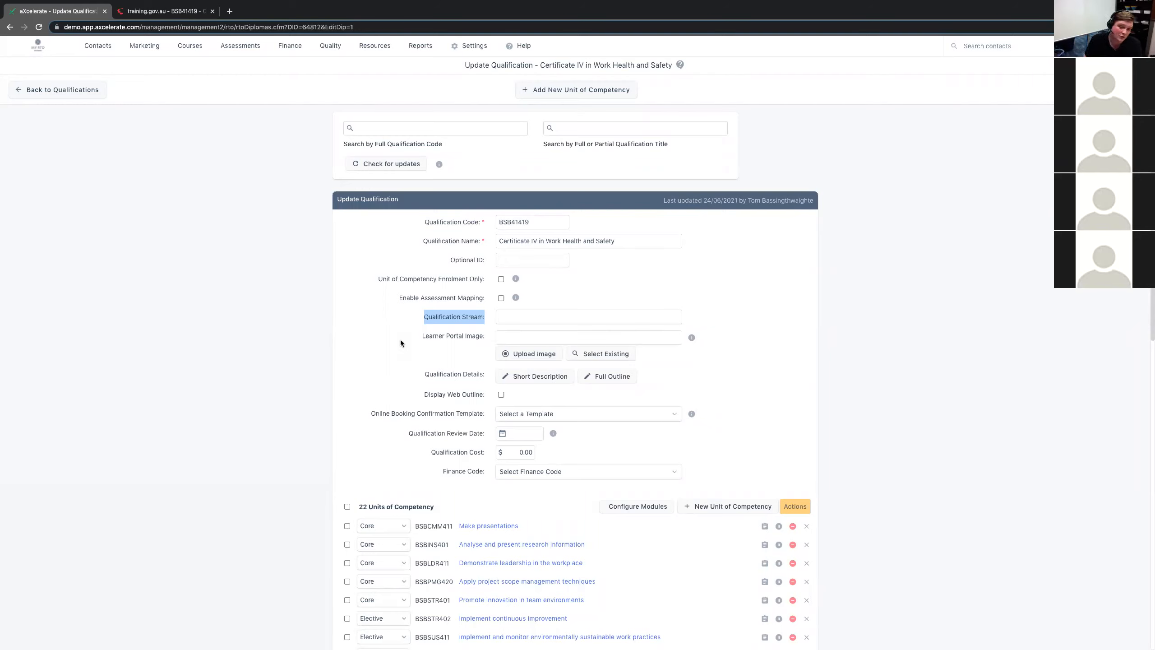
# Step: Set the qualification stream to "Enrolment Option 1", submit the change and check the BSB41419 entry in the list
pyautogui.click(514, 318)
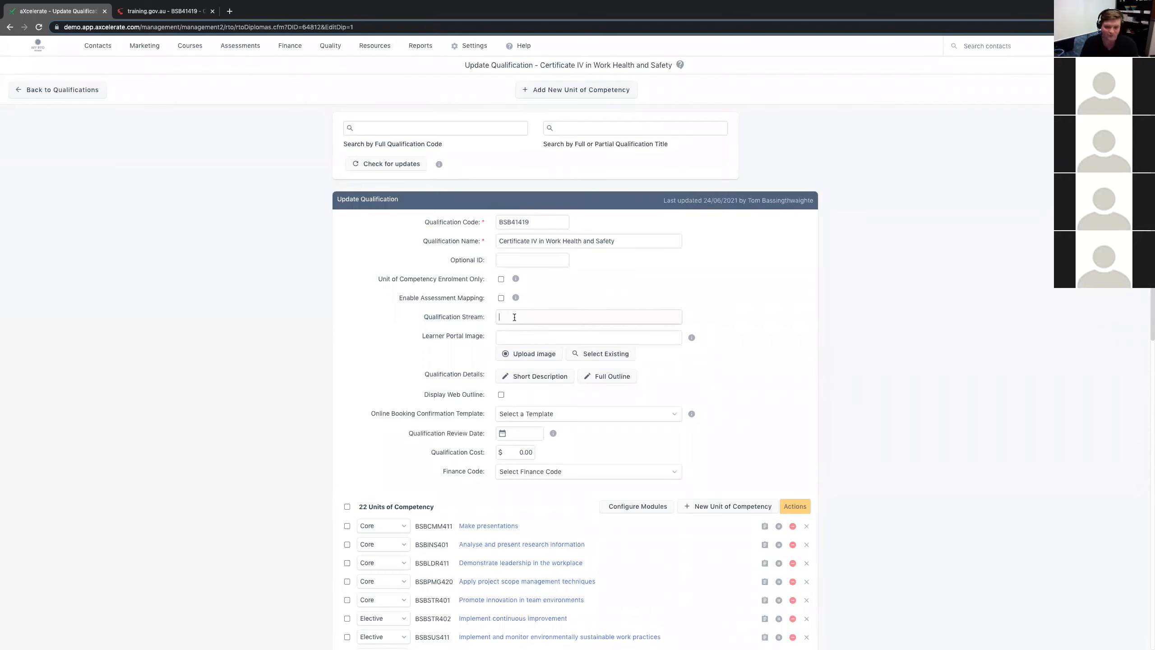
pyautogui.write('Enrolme')
pyautogui.press('super+a')
pyautogui.write('Enrolment Option 1')
pyautogui.click(572, 391)
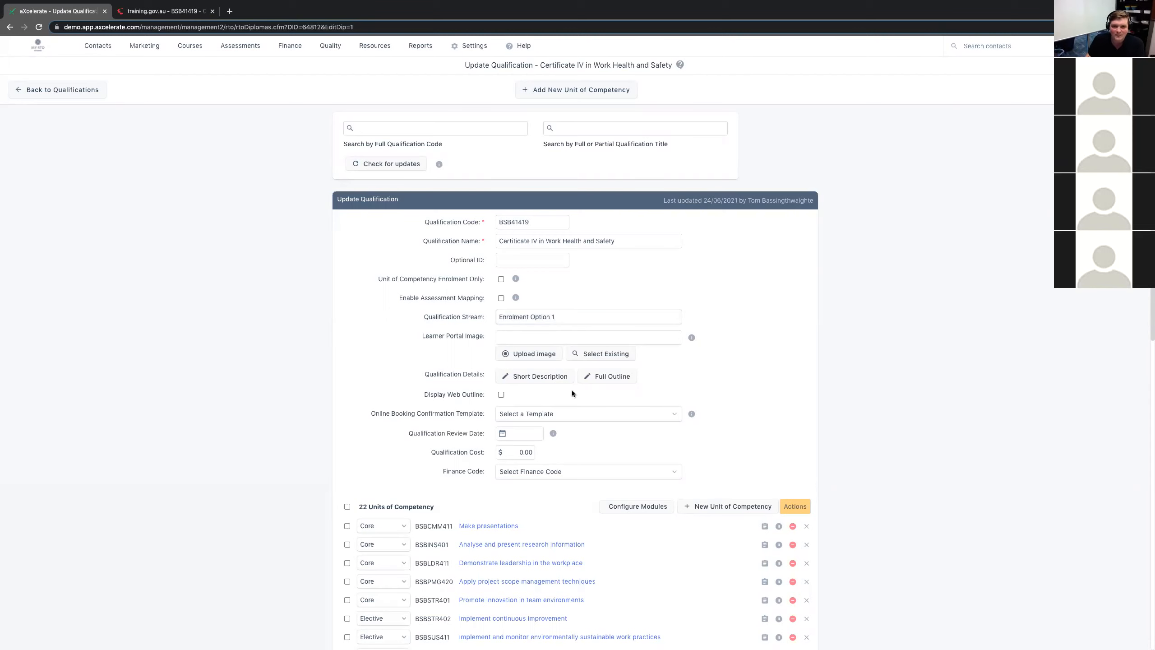
pyautogui.scroll(-12, 368, 222)
pyautogui.click(512, 612)
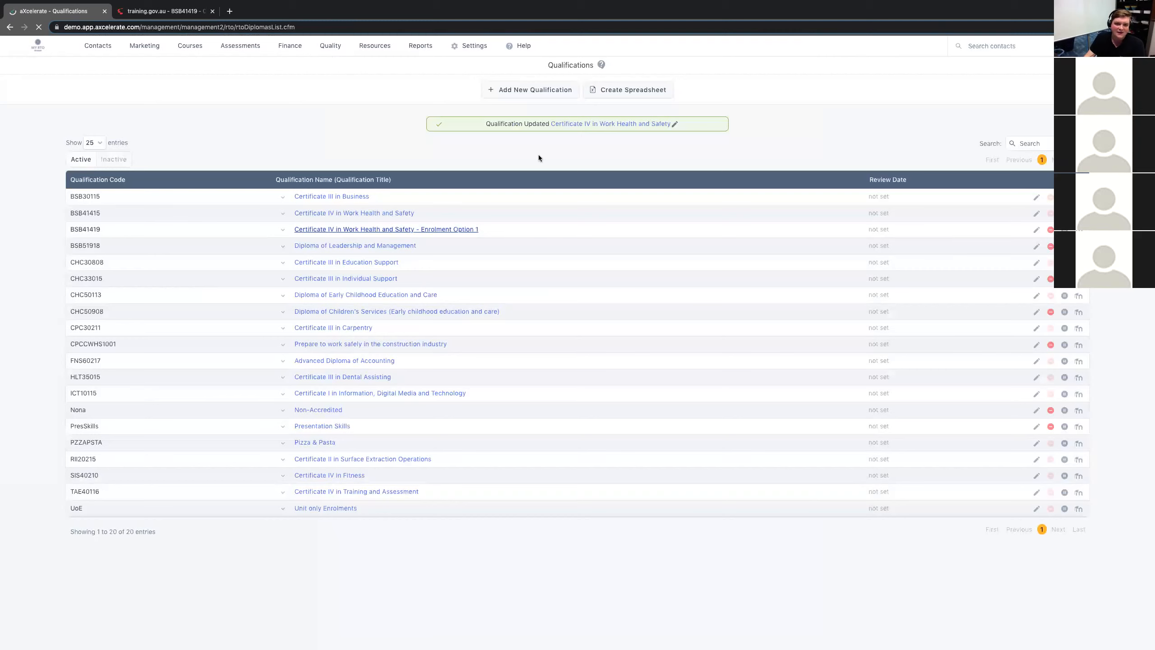
pyautogui.moveTo(481, 229); pyautogui.dragTo(294, 229)
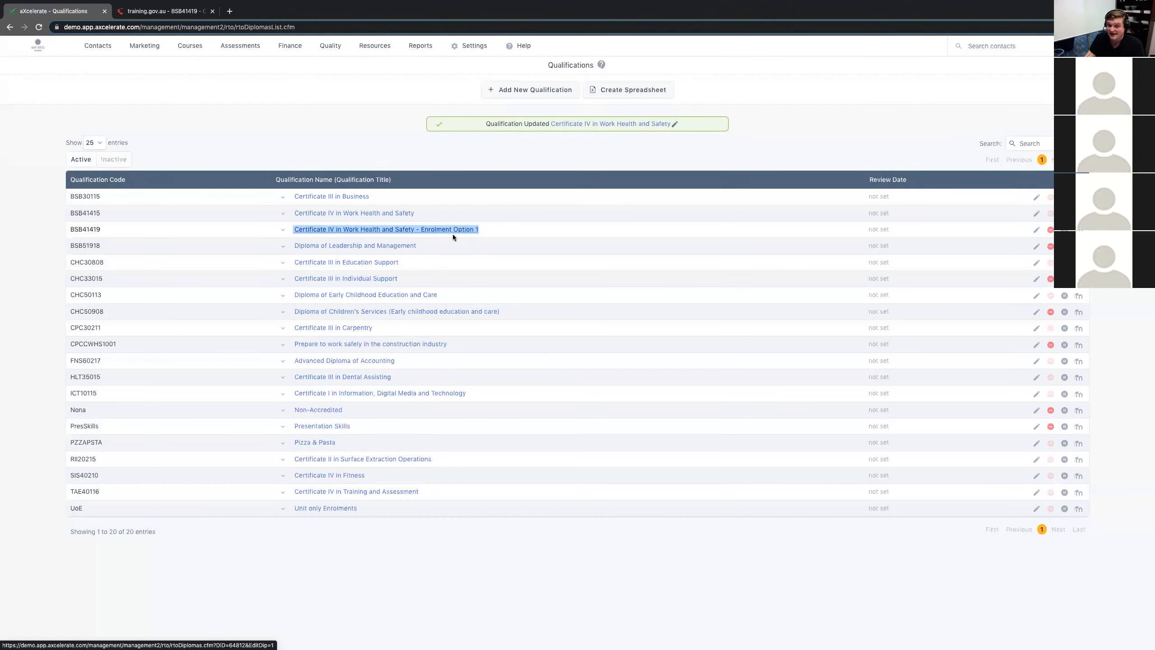
pyautogui.click(374, 139)
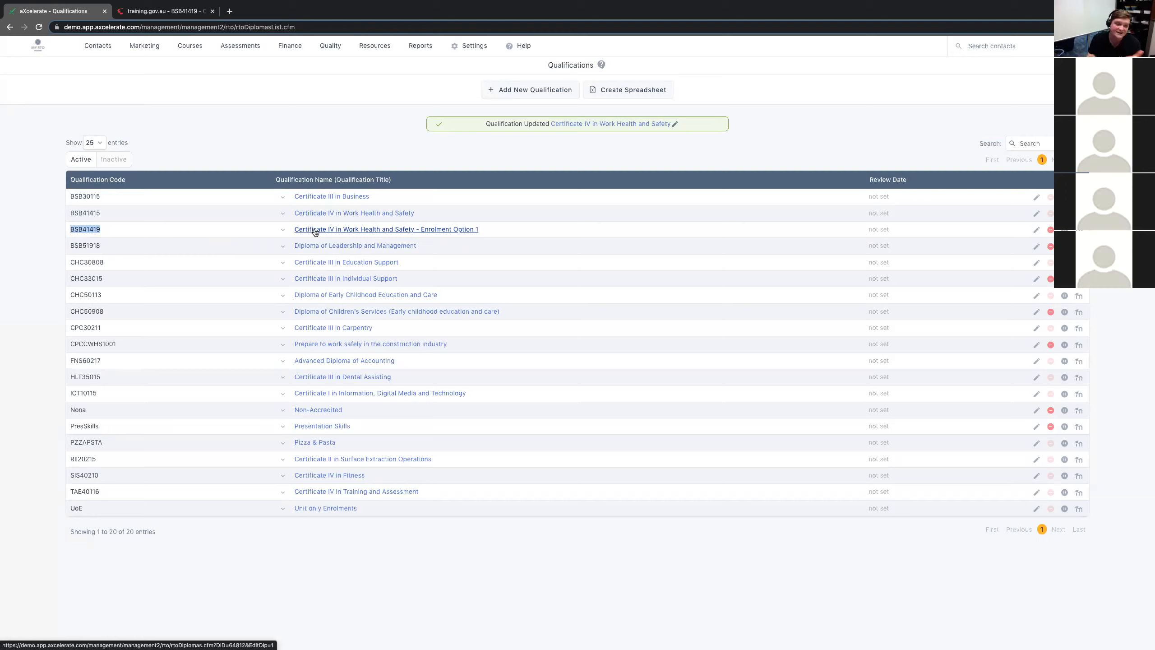
pyautogui.click(398, 160)
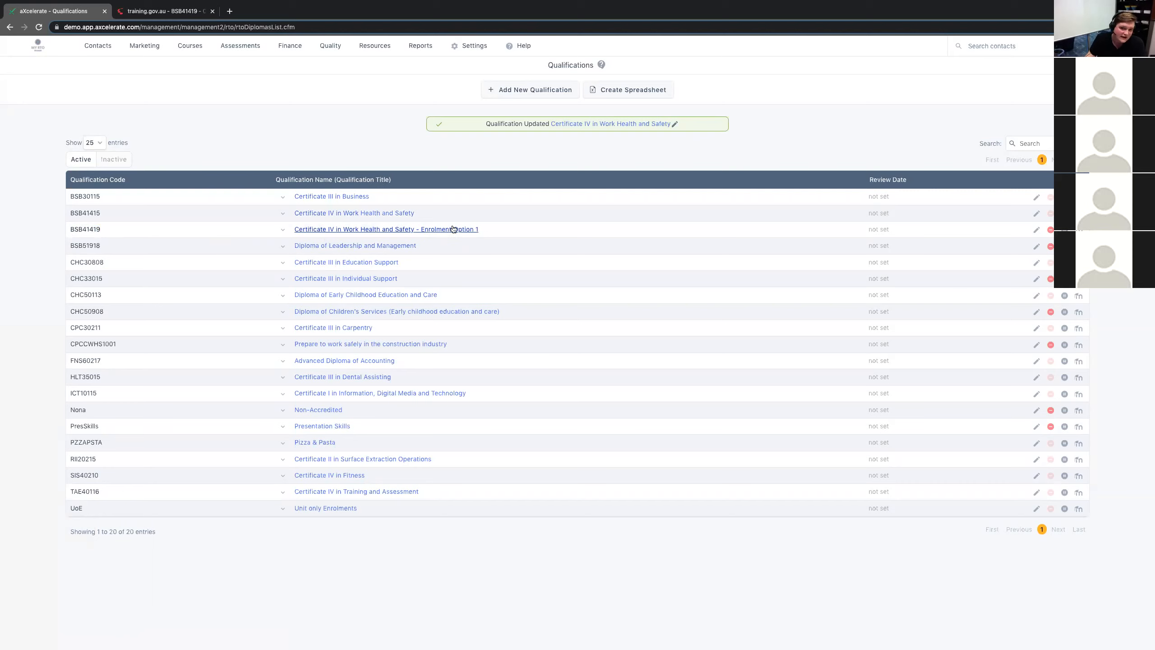
# Step: Add another version of BSB41419 Certificate IV in Work Health and Safety with its related units via the full-code search
pyautogui.click(519, 91)
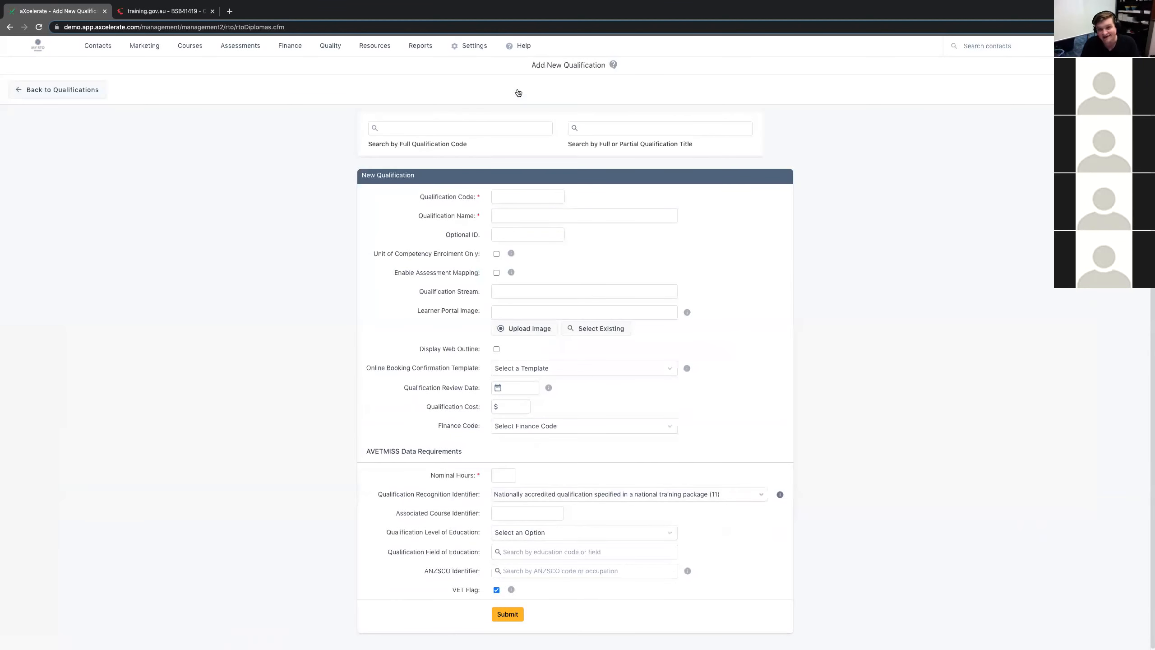
pyautogui.click(488, 127)
pyautogui.write('BSB41419')
pyautogui.click(523, 173)
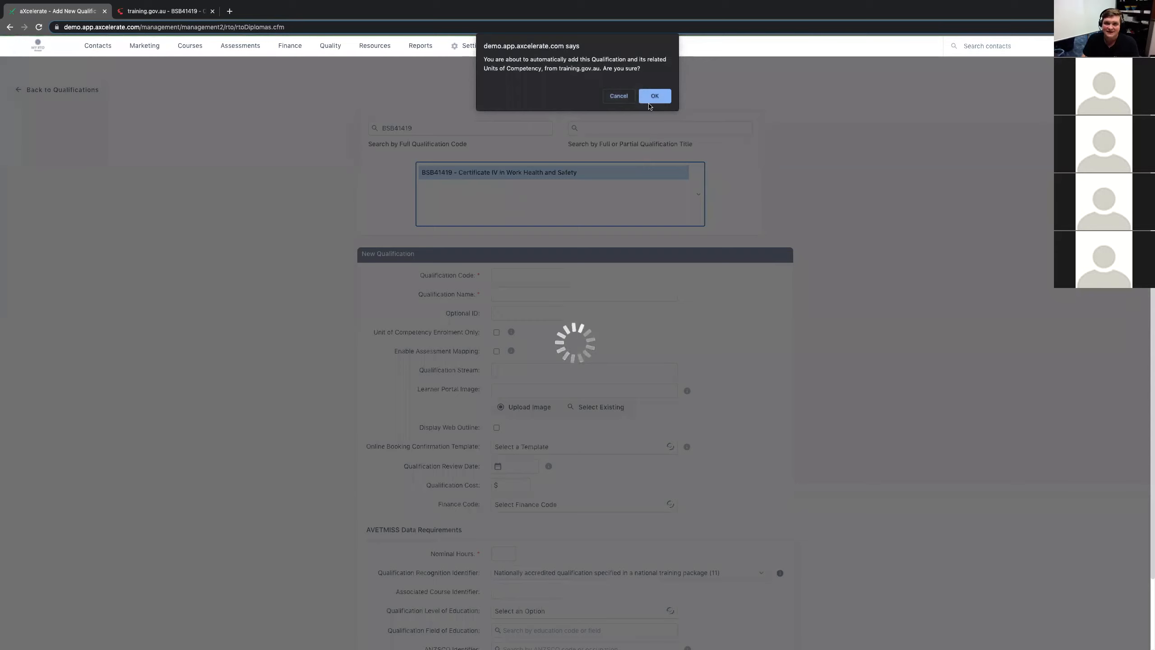
pyautogui.click(651, 102)
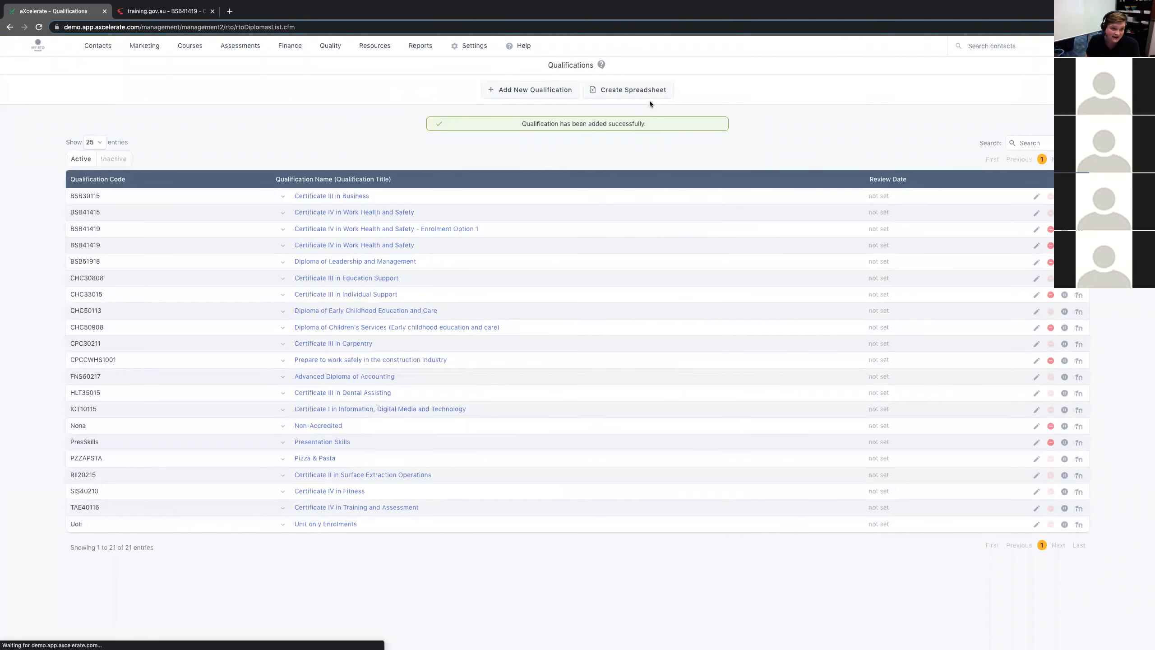
# Step: Open the BSB41419 entry without a stream name, set its Qualification Stream to "Enrolment Option 2" and submit the change
pyautogui.doubleClick(70, 228)
pyautogui.moveTo(72, 245); pyautogui.dragTo(105, 244)
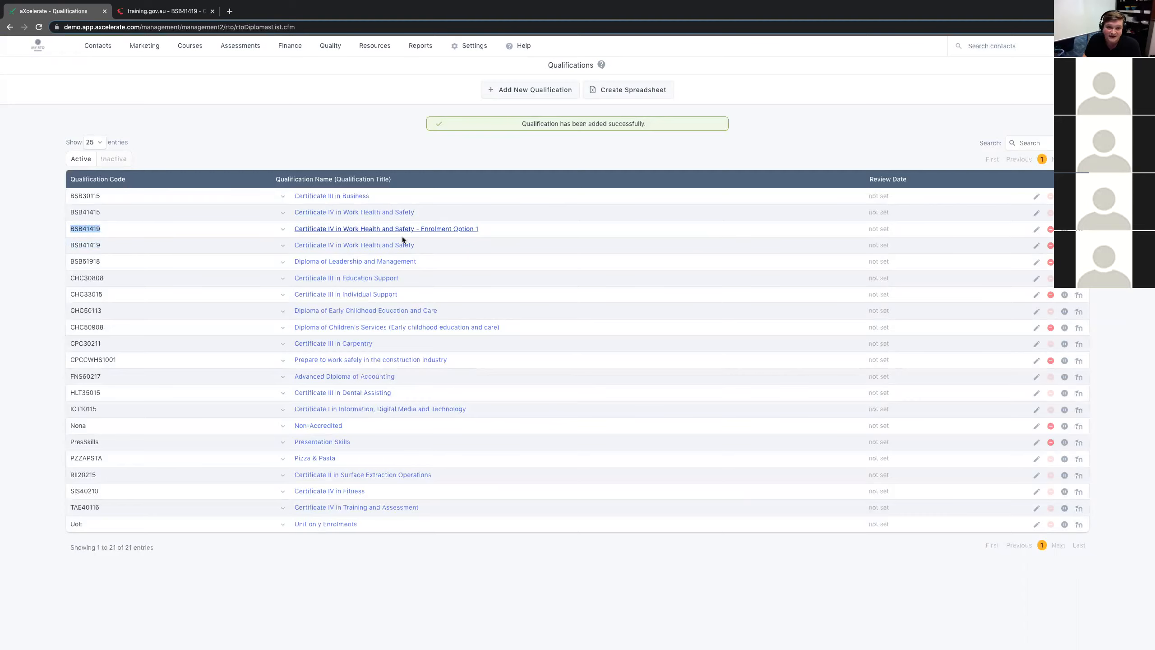
pyautogui.click(1036, 245)
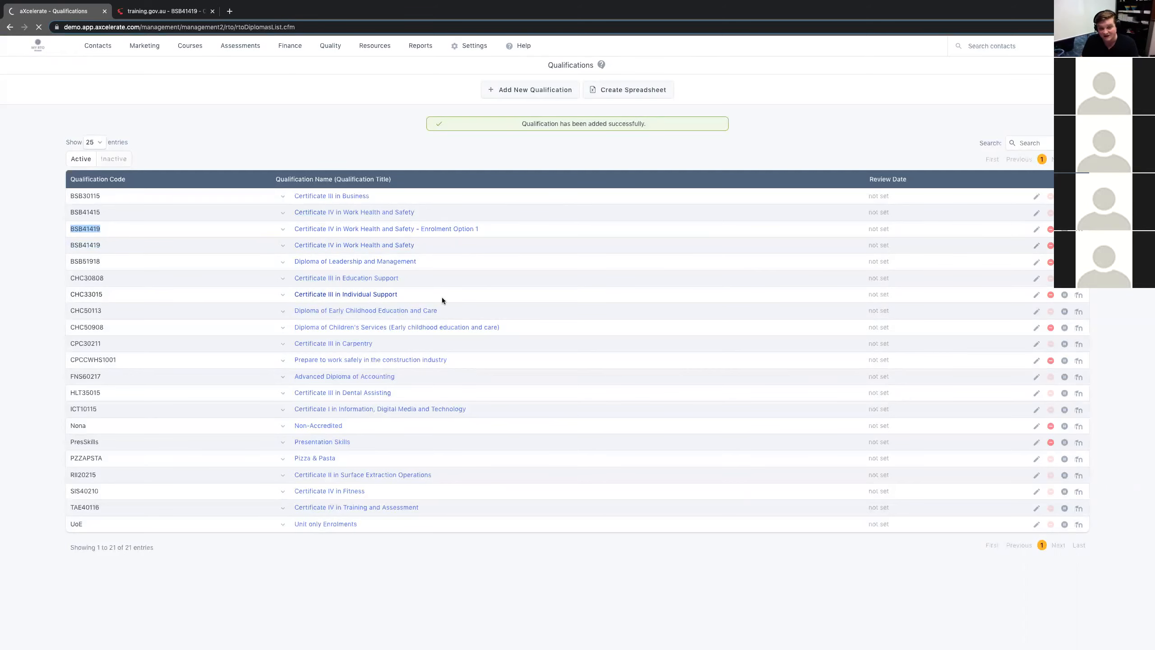
pyautogui.click(508, 315)
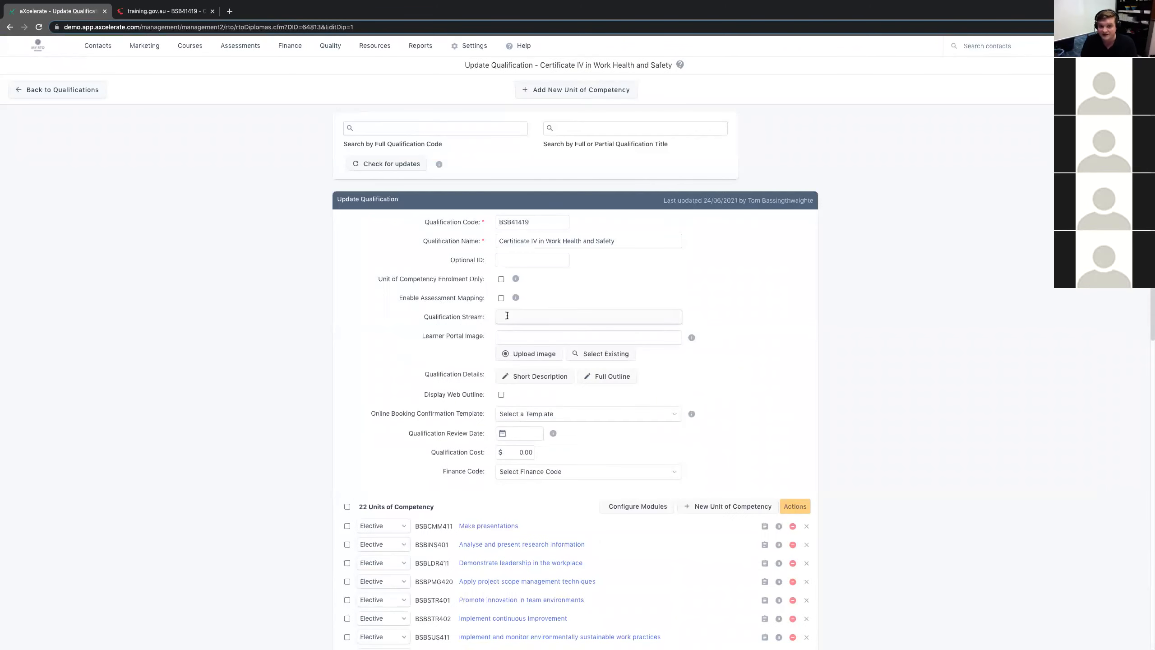
pyautogui.write('Enrolment Option 2')
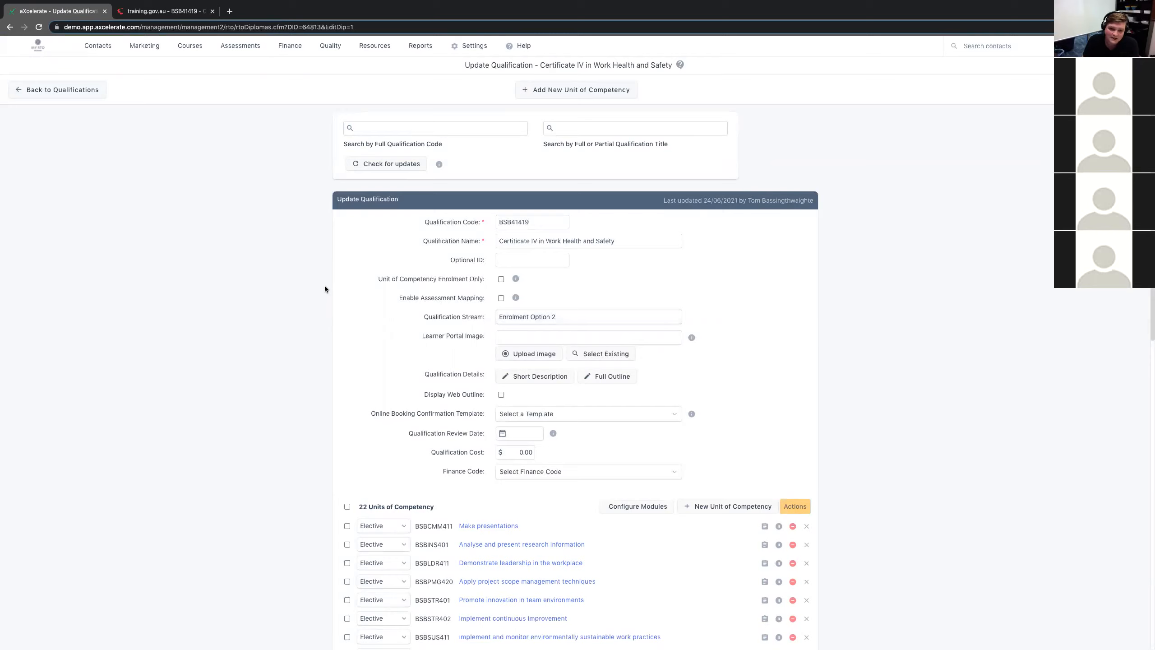
pyautogui.scroll(-10, 332, 314)
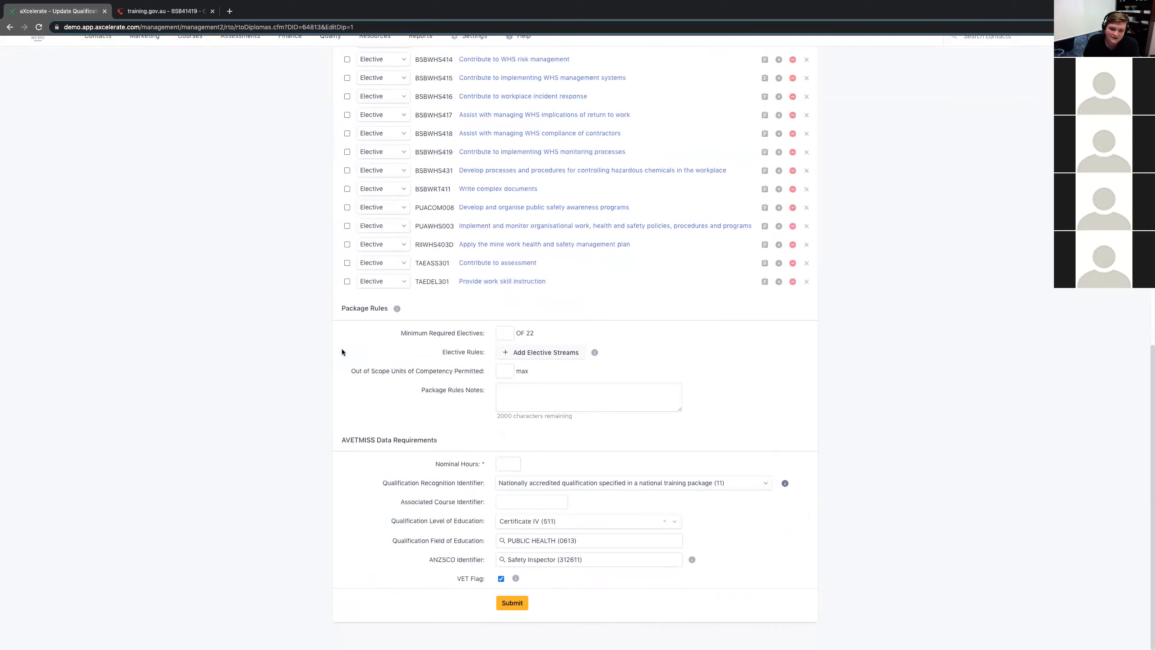
pyautogui.scroll(7, 518, 610)
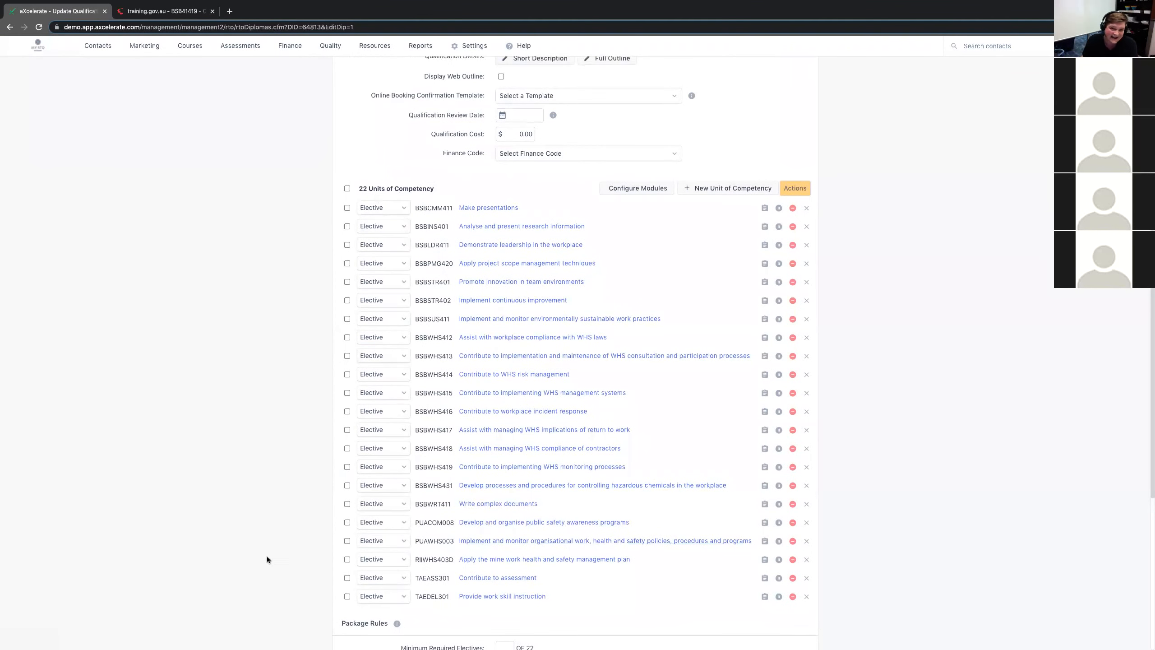
pyautogui.scroll(-7, 291, 541)
pyautogui.click(526, 620)
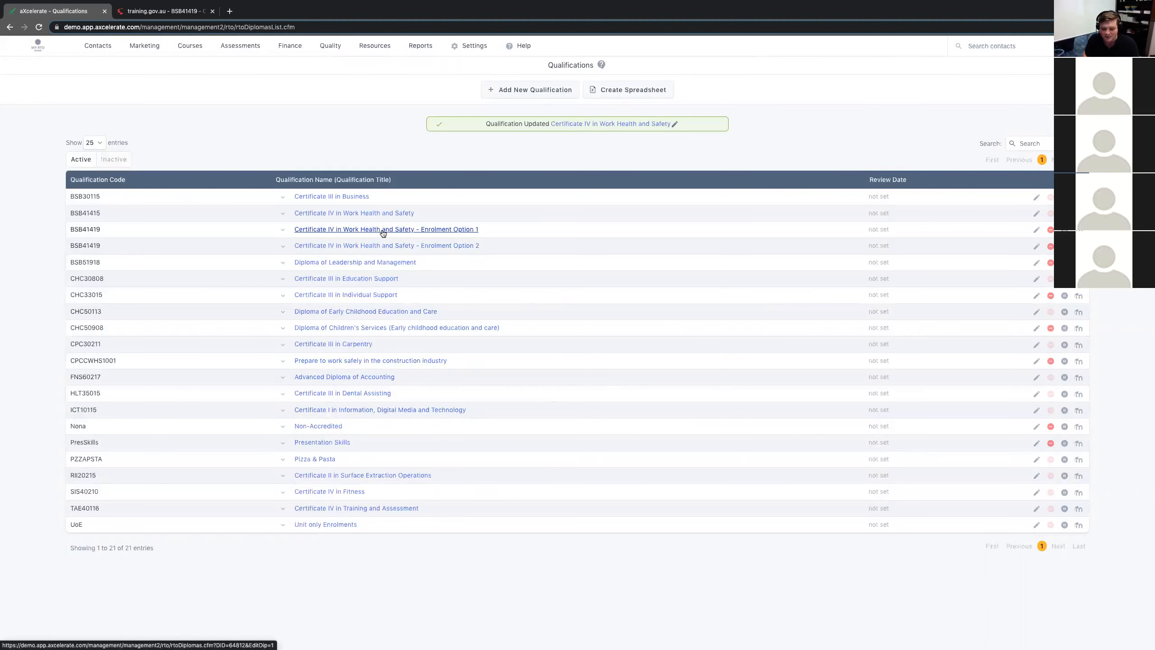
# Step: Compare the core and elective units listed under the Enrolment Option 1 and Enrolment Option 2 versions of BSB41419
pyautogui.click(282, 246)
pyautogui.click(282, 229)
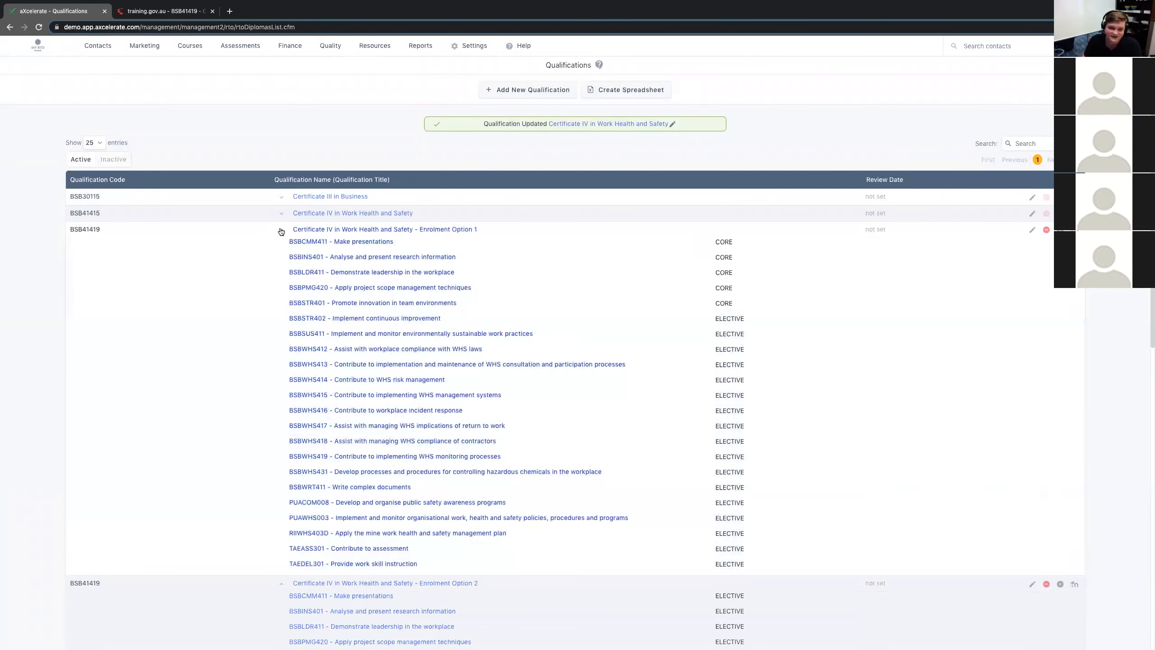
pyautogui.click(280, 230)
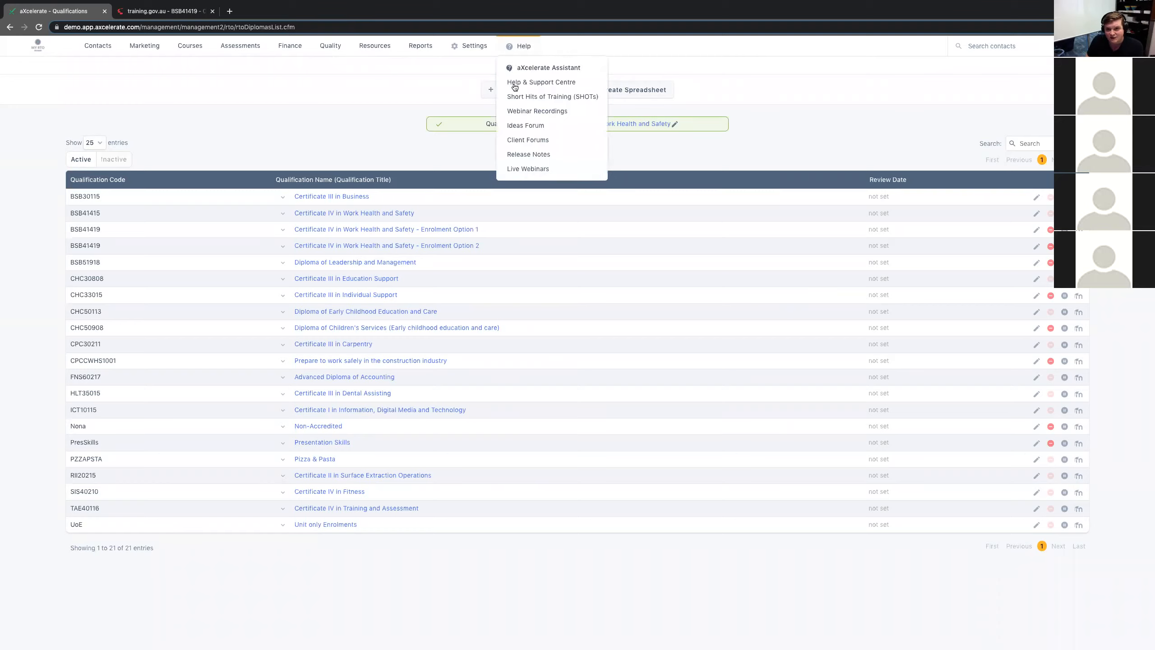
# Step: Start a new qualification manually, with the name "Basic Photography" and the code BP
pyautogui.click(504, 94)
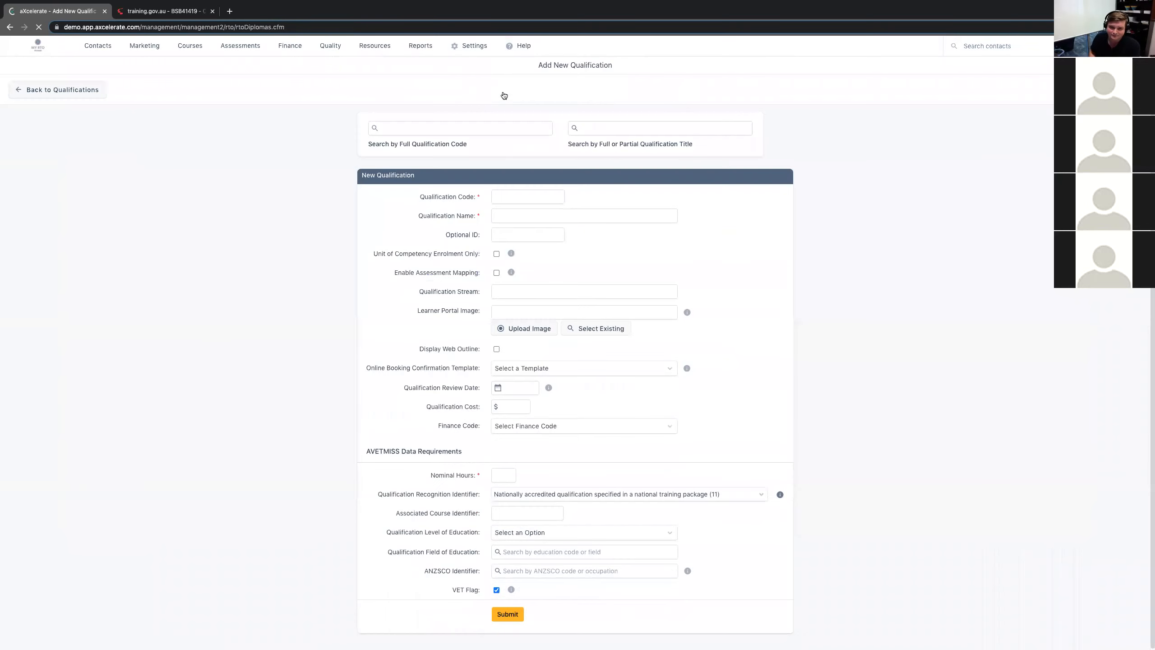
pyautogui.click(532, 218)
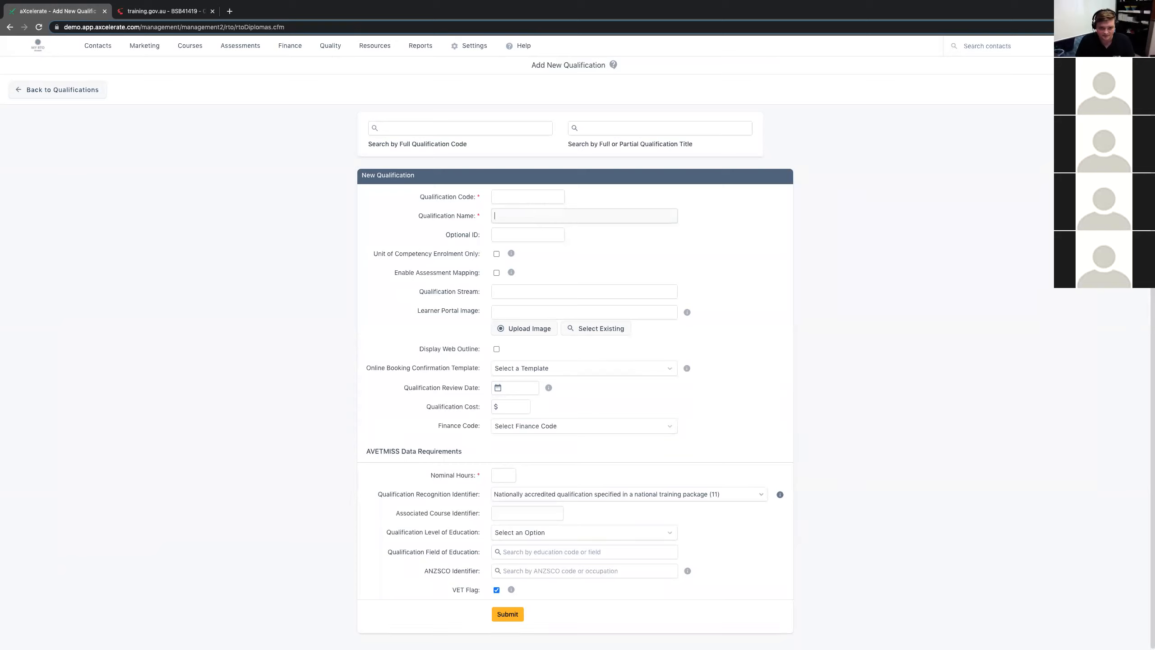
pyautogui.write('Basic Photrography')
pyautogui.doubleClick(537, 216)
pyautogui.write('Photography')
pyautogui.click(626, 247)
pyautogui.click(506, 192)
pyautogui.write('BP')
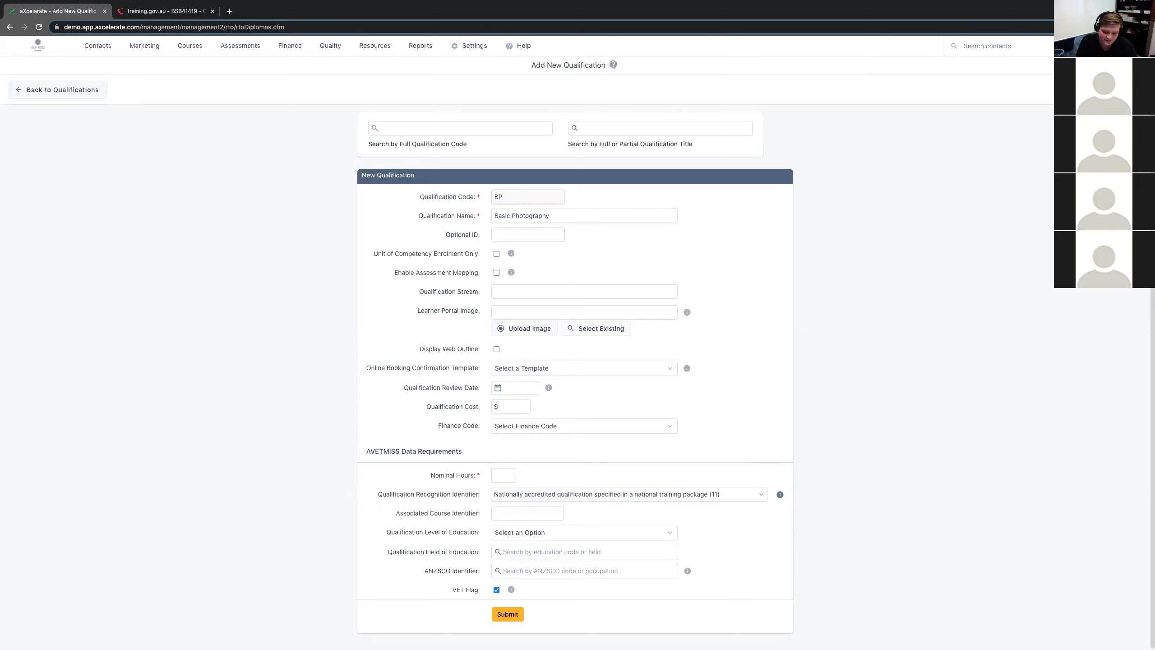
pyautogui.click(418, 399)
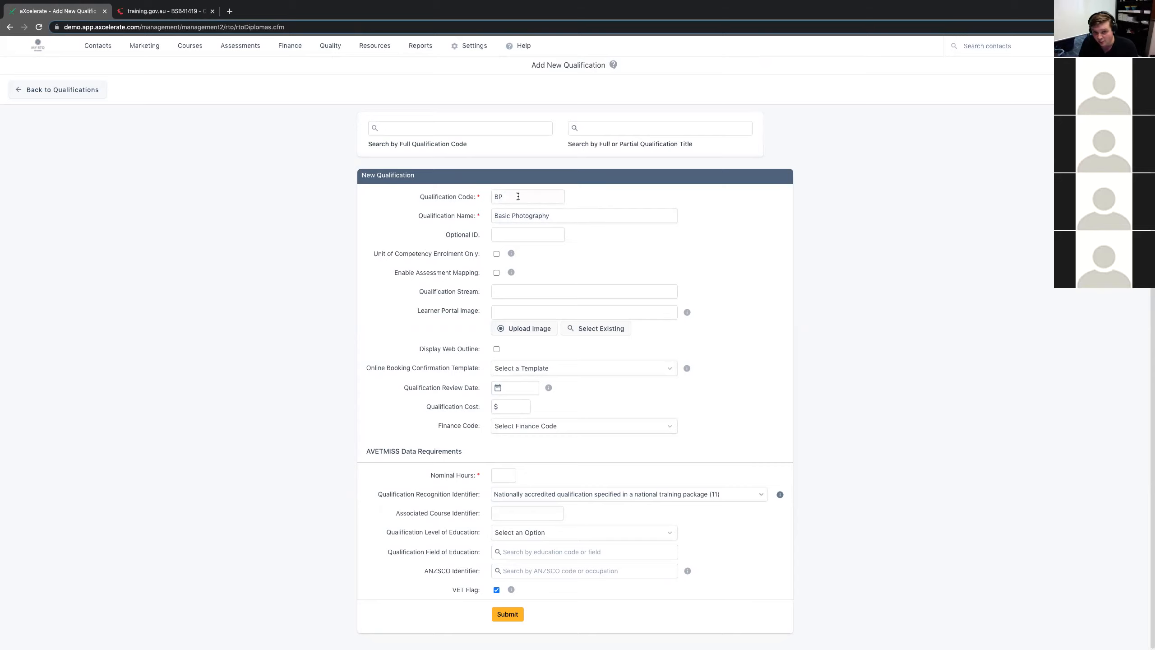
# Step: Enable Unit of Competency Enrolment Only for the new qualification and read the option's help note
pyautogui.moveTo(371, 253); pyautogui.dragTo(482, 258)
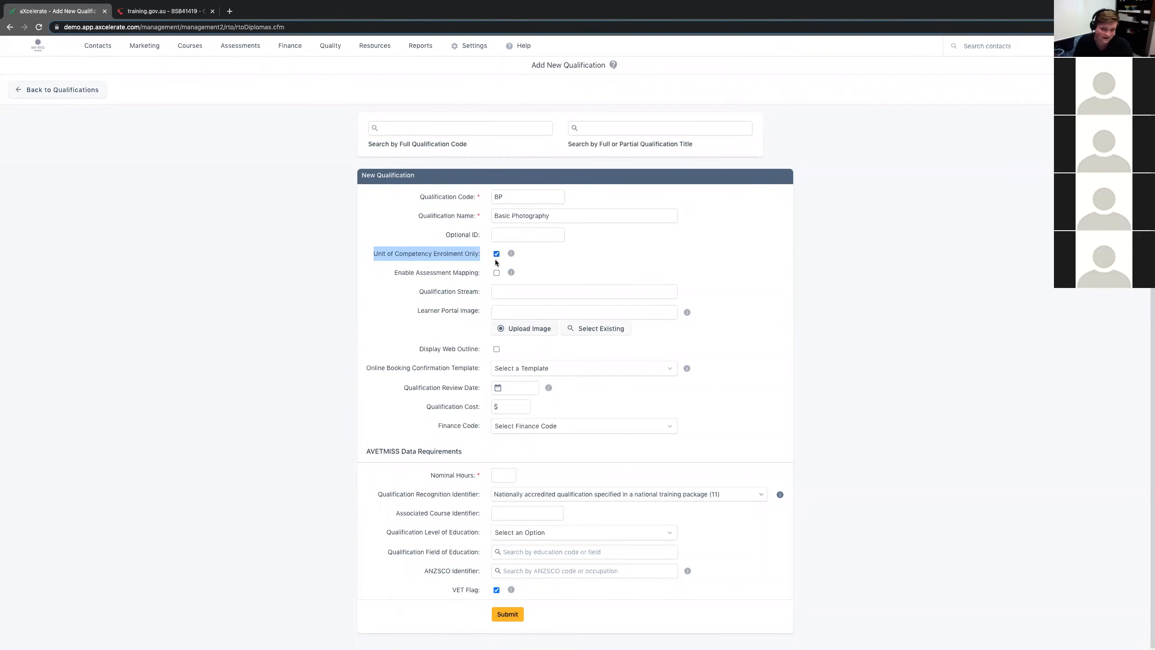
pyautogui.moveTo(511, 253)
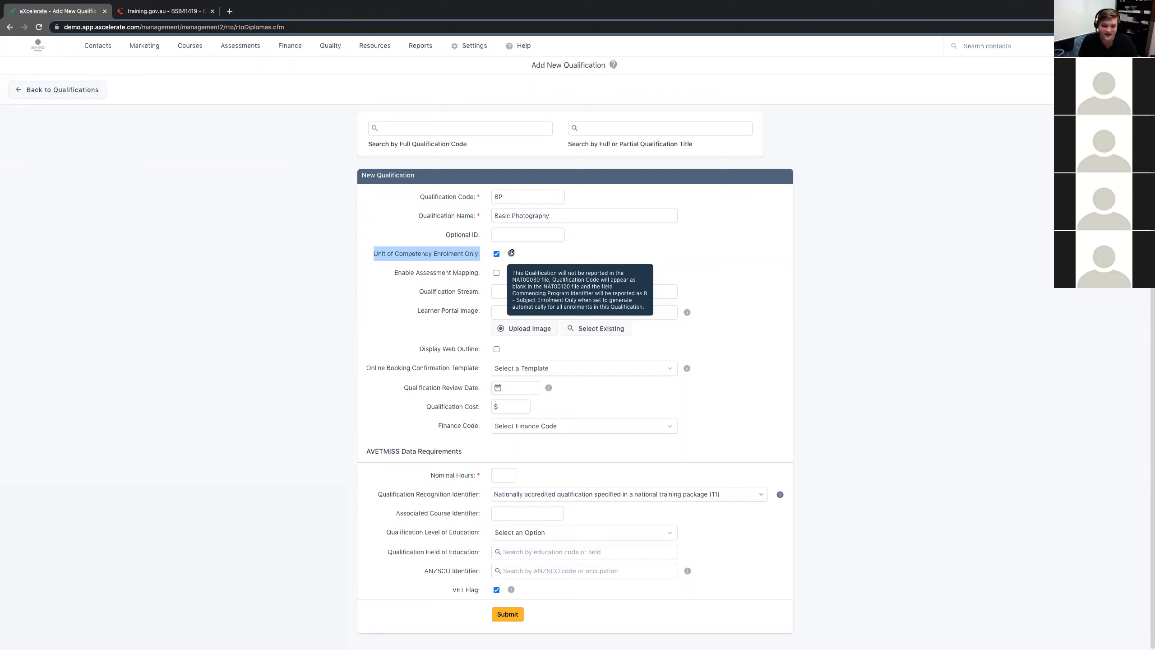
pyautogui.click(343, 269)
pyautogui.moveTo(371, 254); pyautogui.dragTo(480, 256)
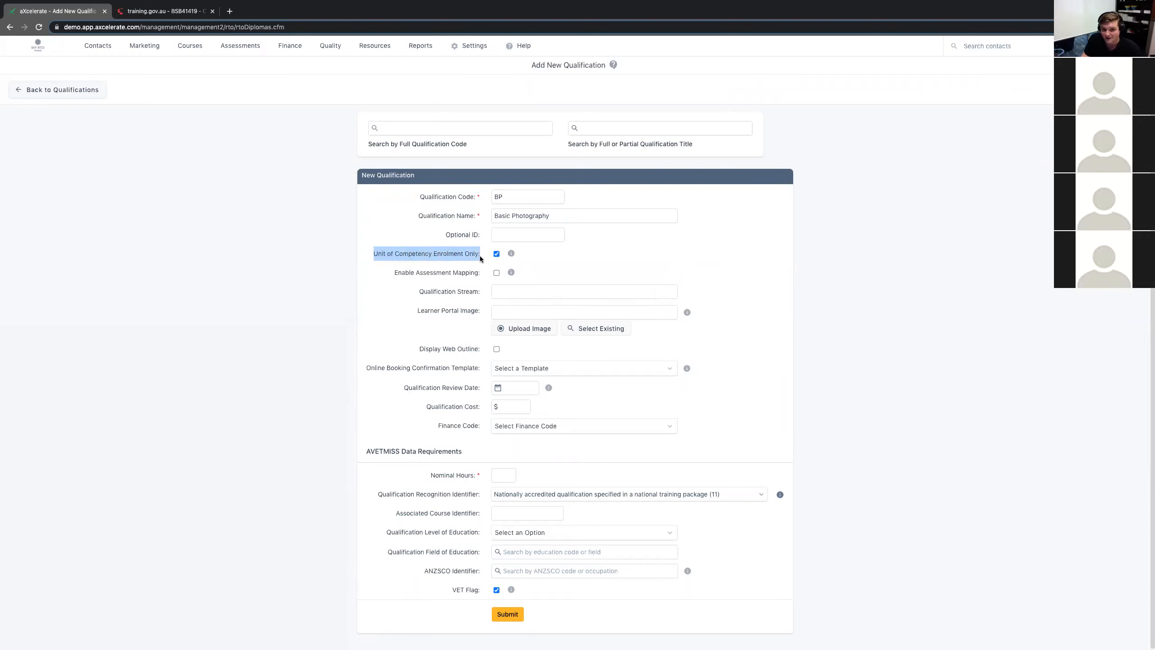
pyautogui.click(354, 269)
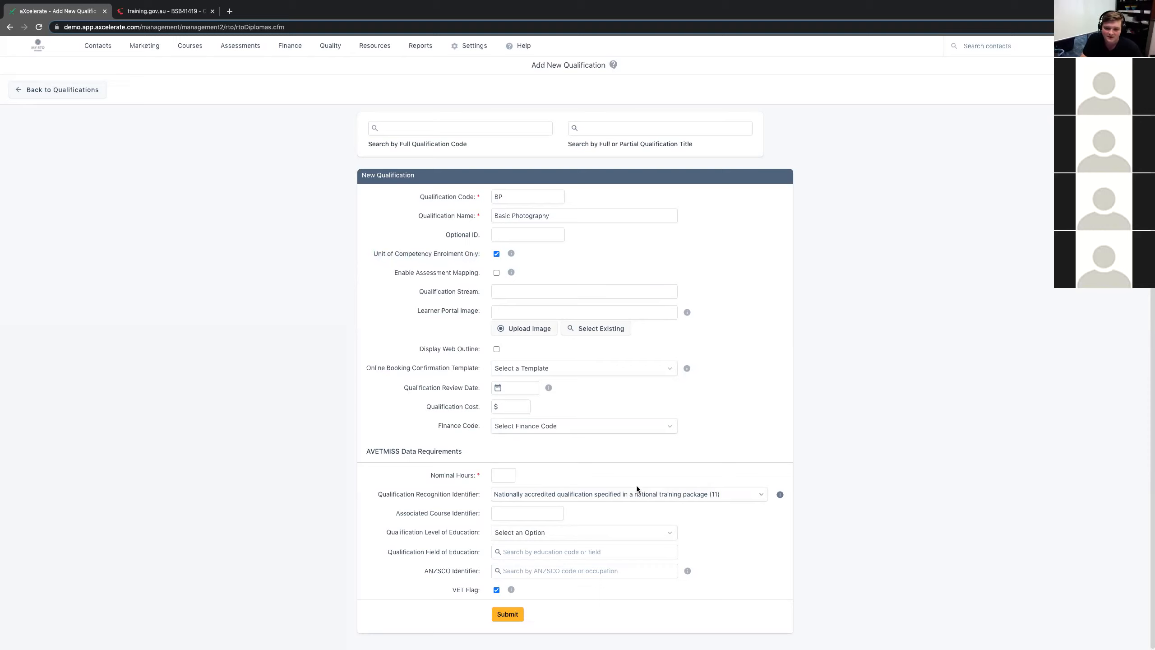
# Step: Clear the VET Flag, set the Qualification Recognition Identifier to Other courses (14) and submit the new qualification
pyautogui.click(497, 590)
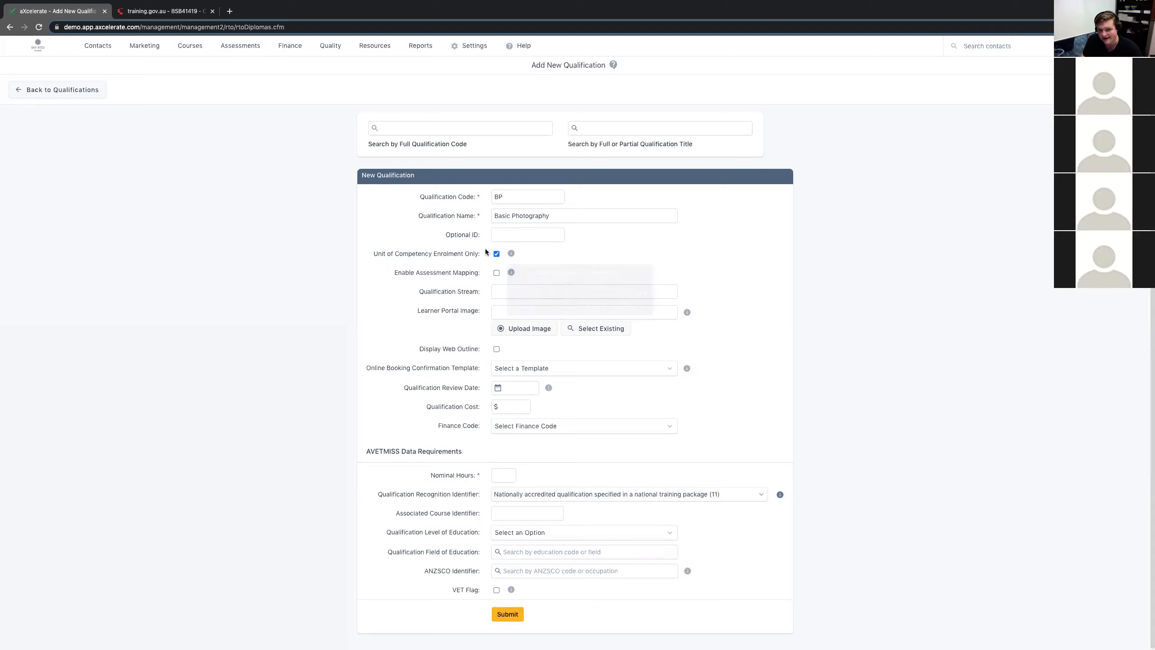
pyautogui.click(758, 496)
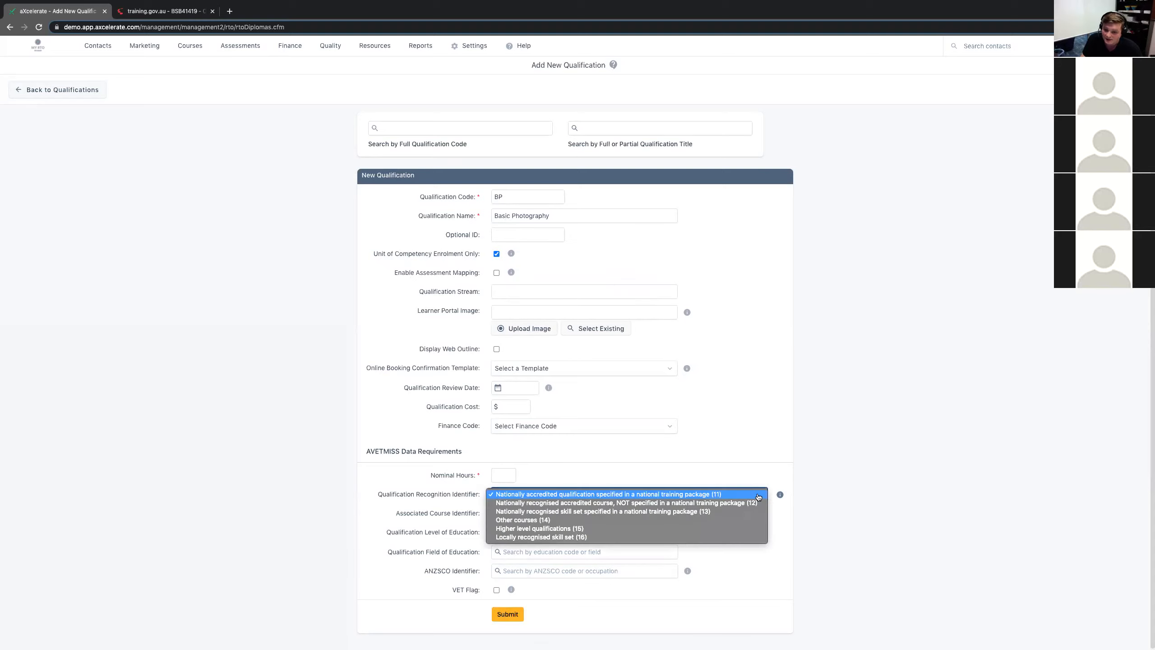
pyautogui.click(538, 522)
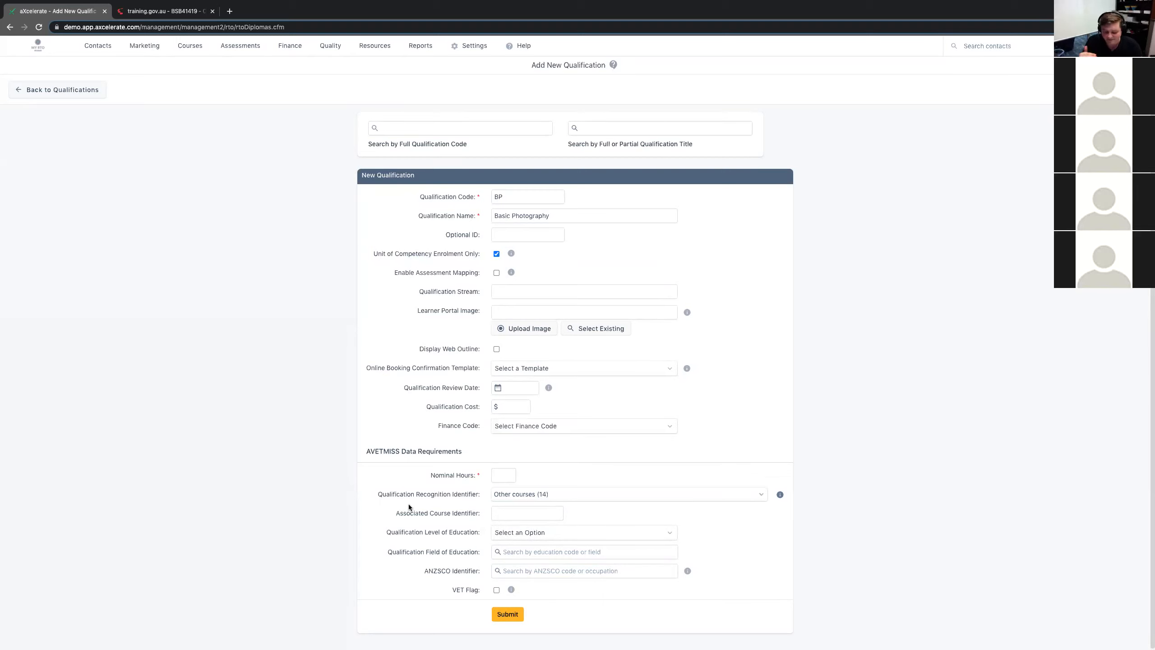
pyautogui.click(500, 614)
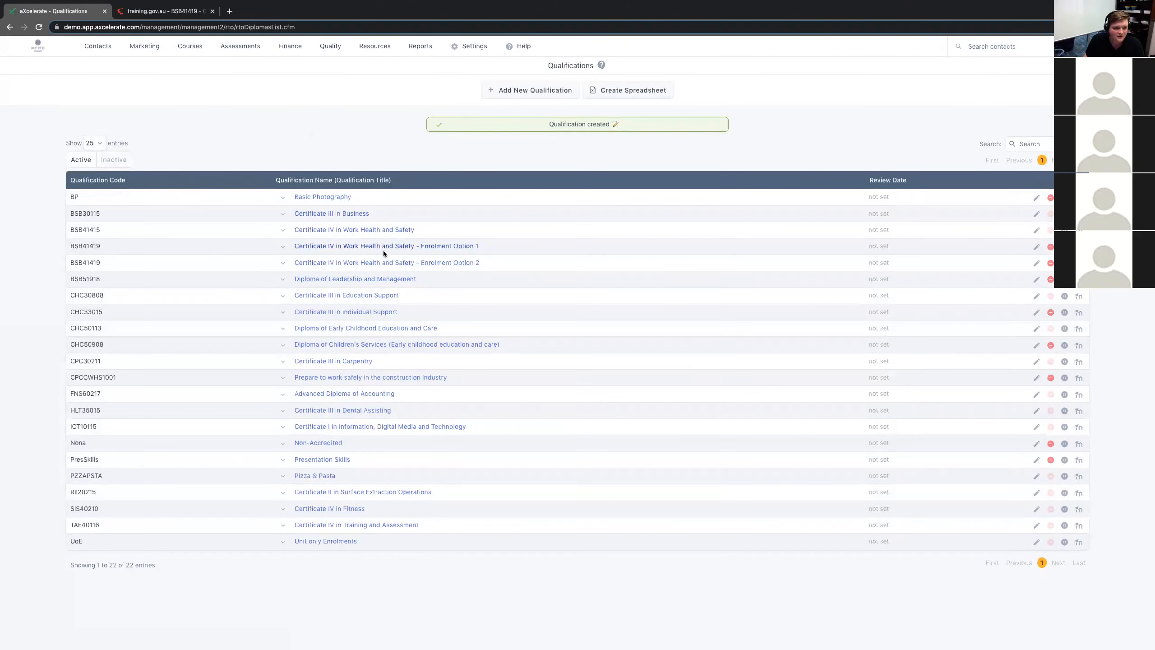
# Step: Check which units of competency are listed under Basic Photography in the qualifications list
pyautogui.click(283, 197)
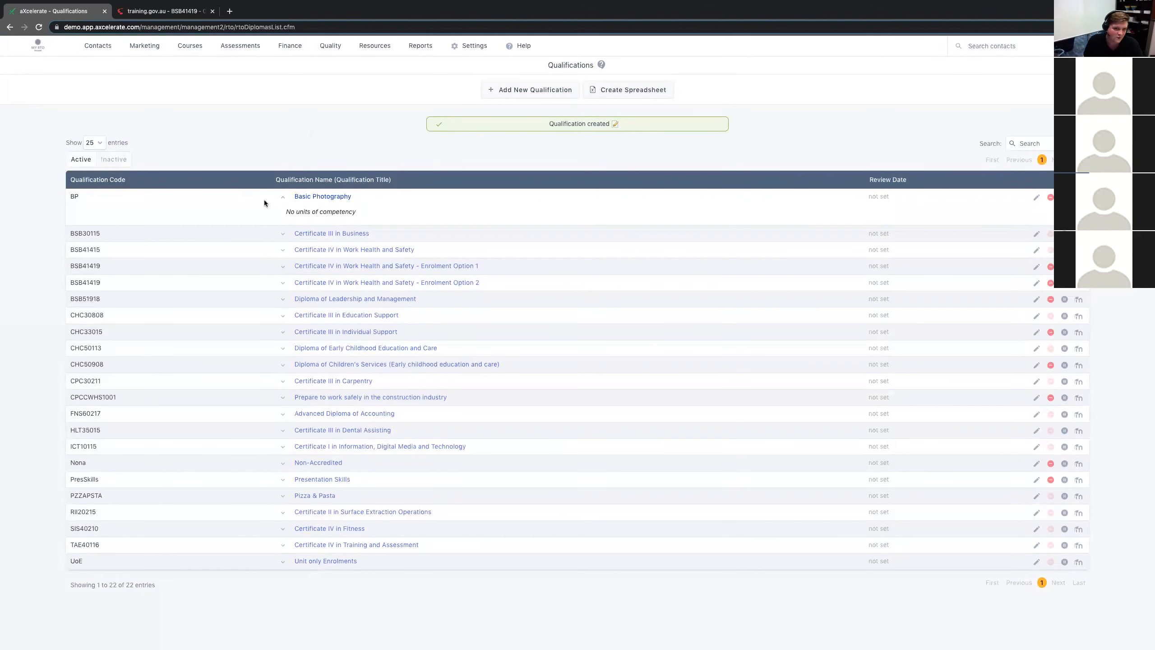
pyautogui.moveTo(289, 209); pyautogui.dragTo(370, 212)
pyautogui.click(370, 213)
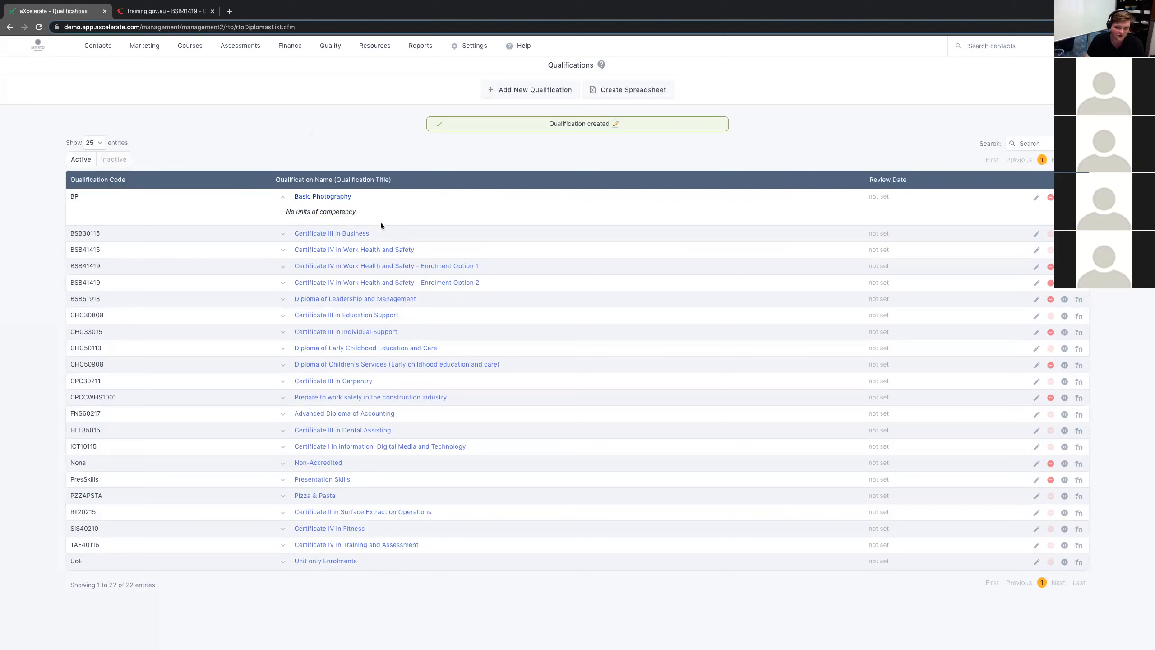
# Step: Open the Basic Photography qualification and go from its package rules to the form for adding units of competency
pyautogui.click(337, 199)
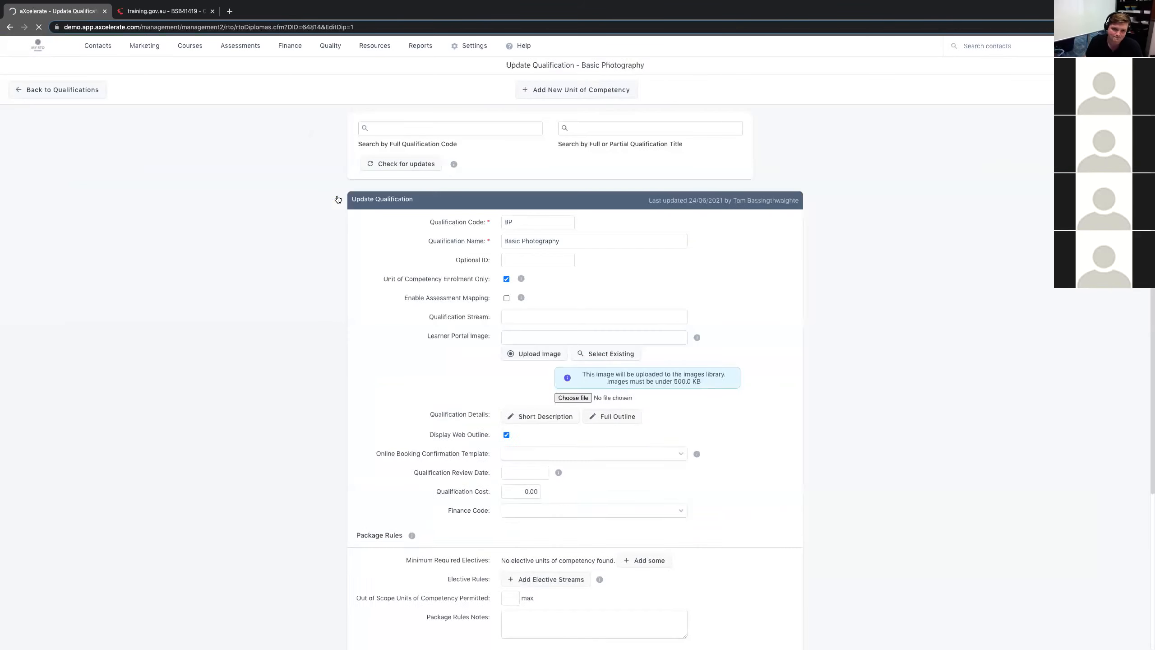
pyautogui.scroll(-2, 547, 394)
pyautogui.moveTo(500, 419); pyautogui.dragTo(665, 424)
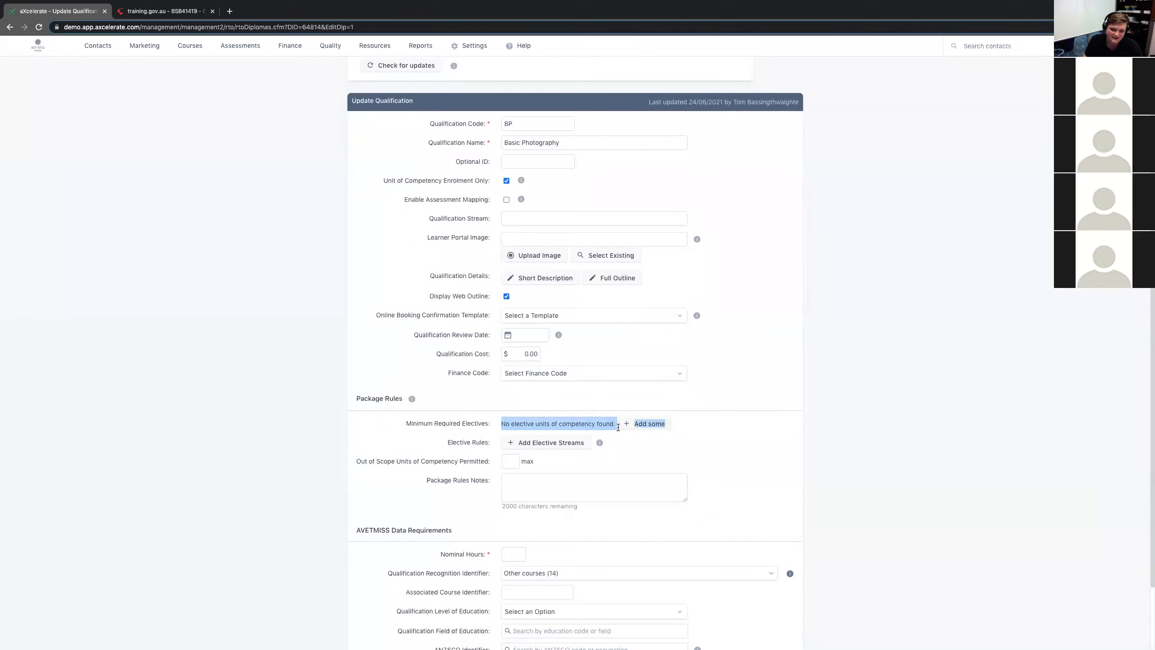
pyautogui.click(649, 424)
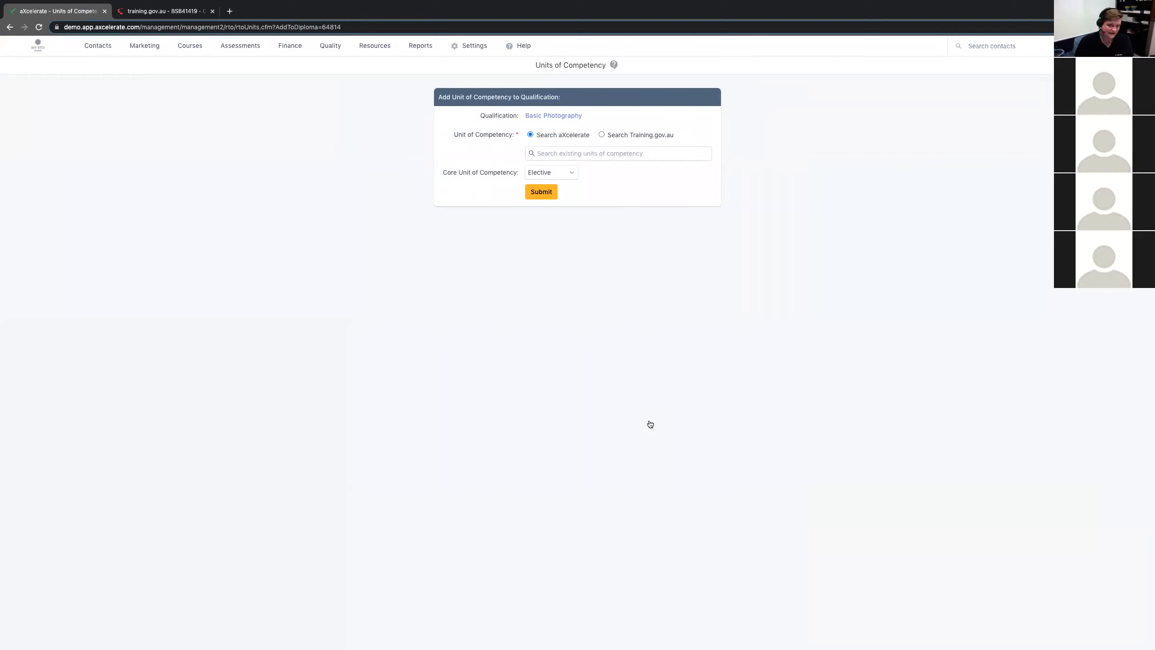
# Step: Review the Training.gov.au search option for units of competency, and return to the aXcelerate search option
pyautogui.click(646, 136)
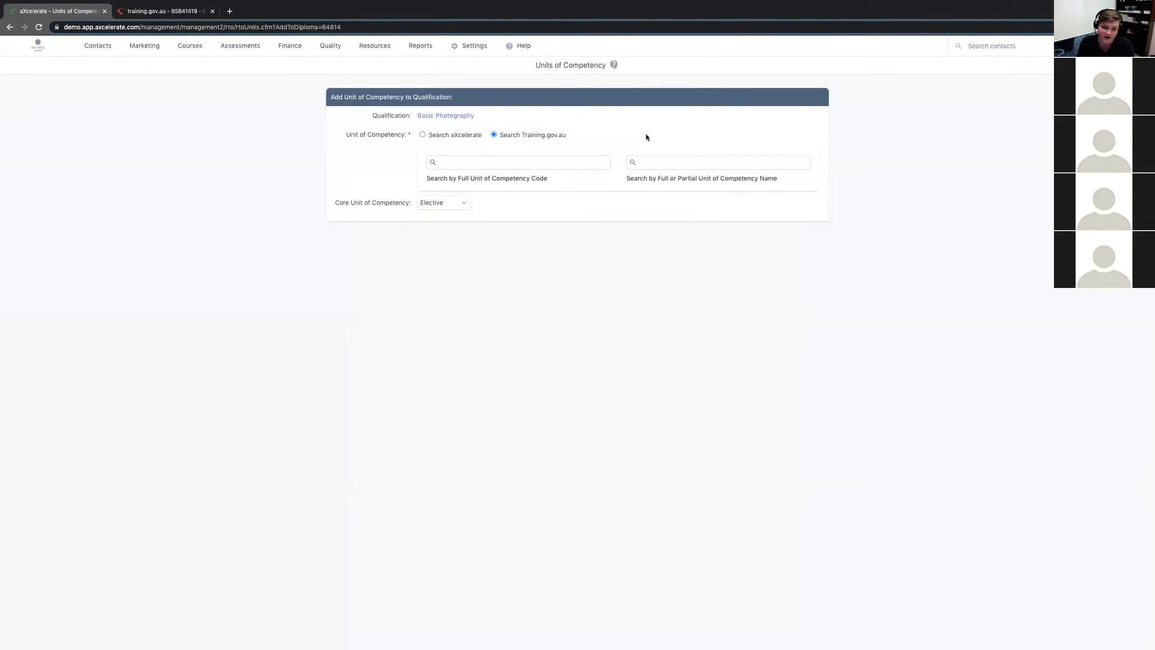
pyautogui.click(474, 160)
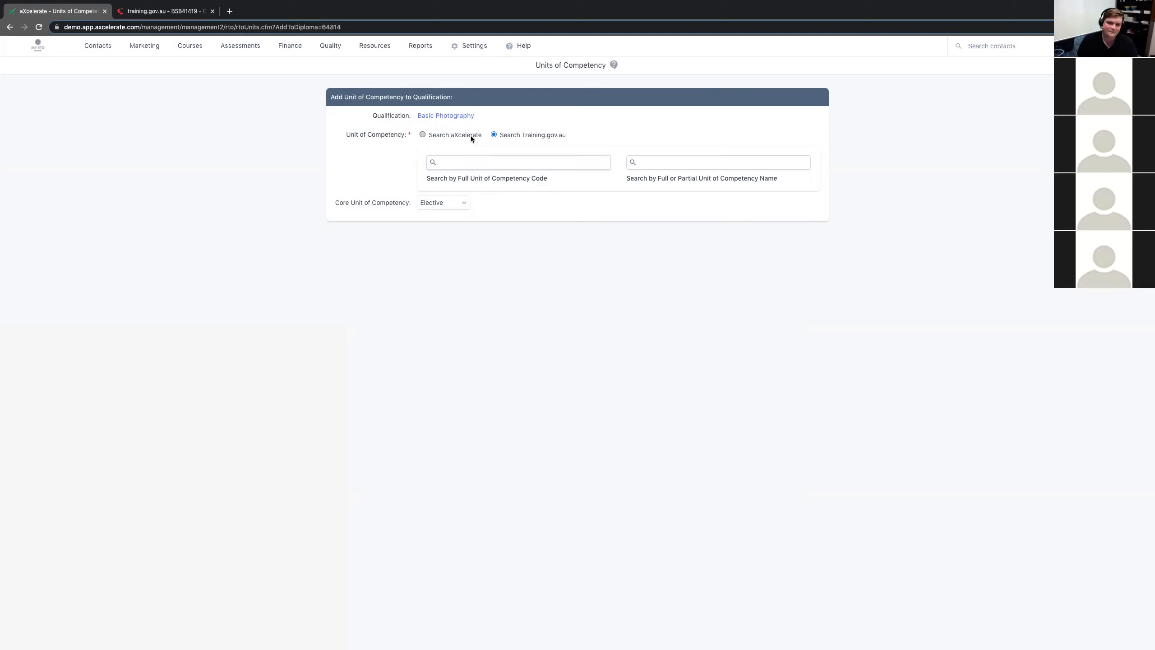
pyautogui.click(471, 136)
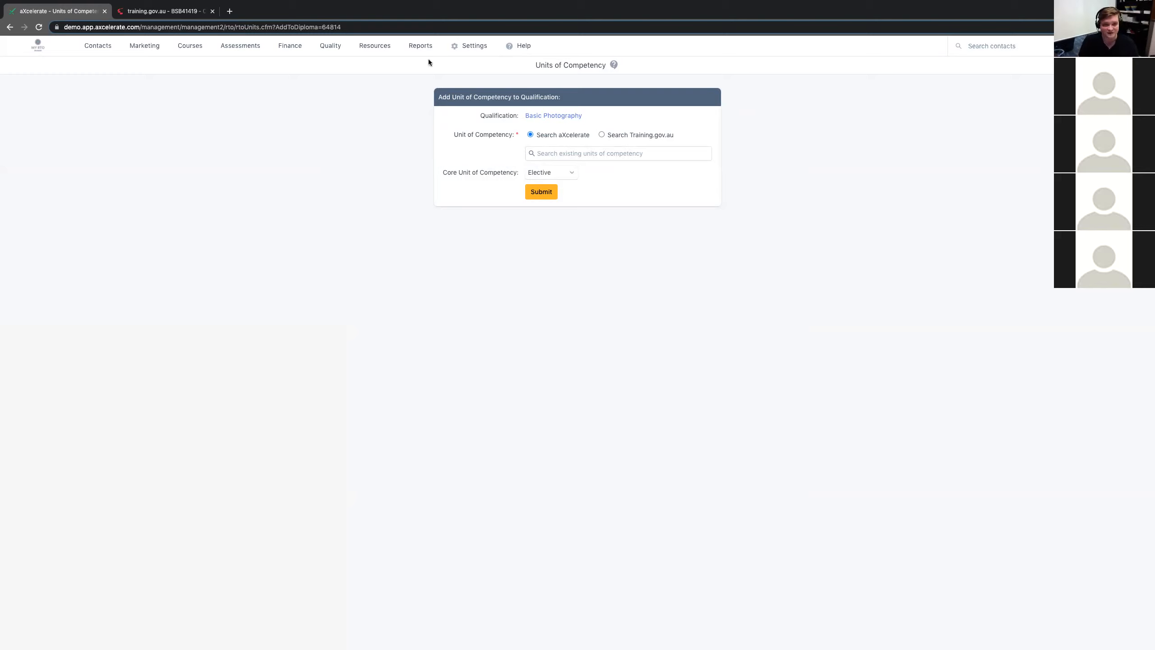
# Step: Start a new unit of competency named "Introduction to Photography" with the code ItP
pyautogui.click(187, 47)
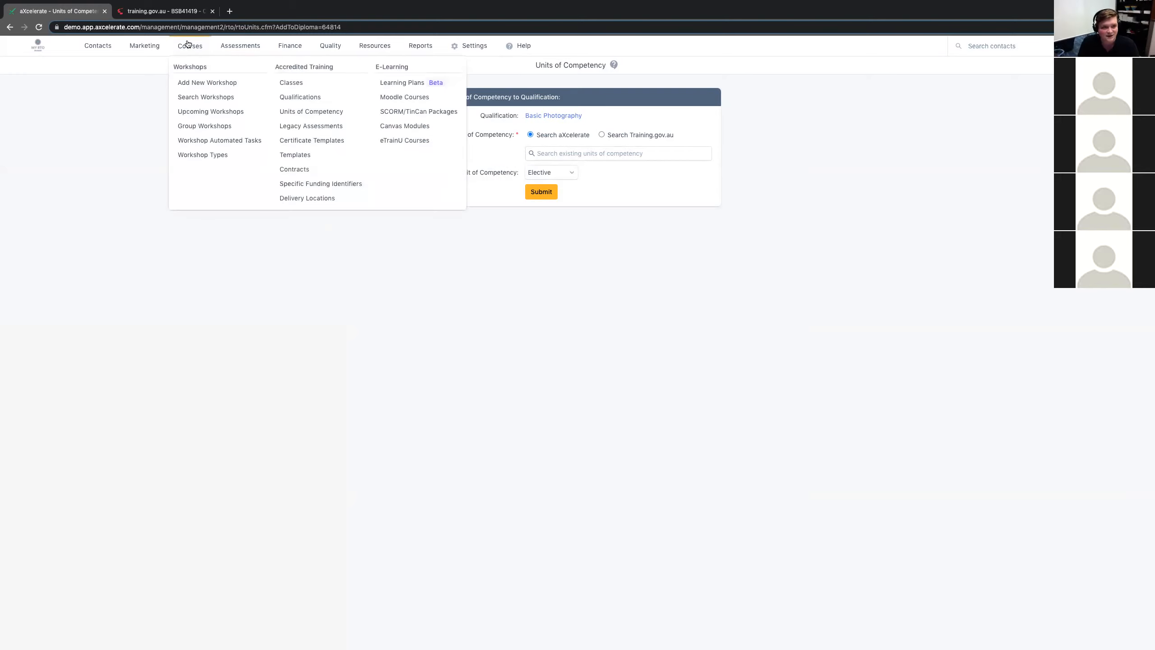
pyautogui.click(330, 113)
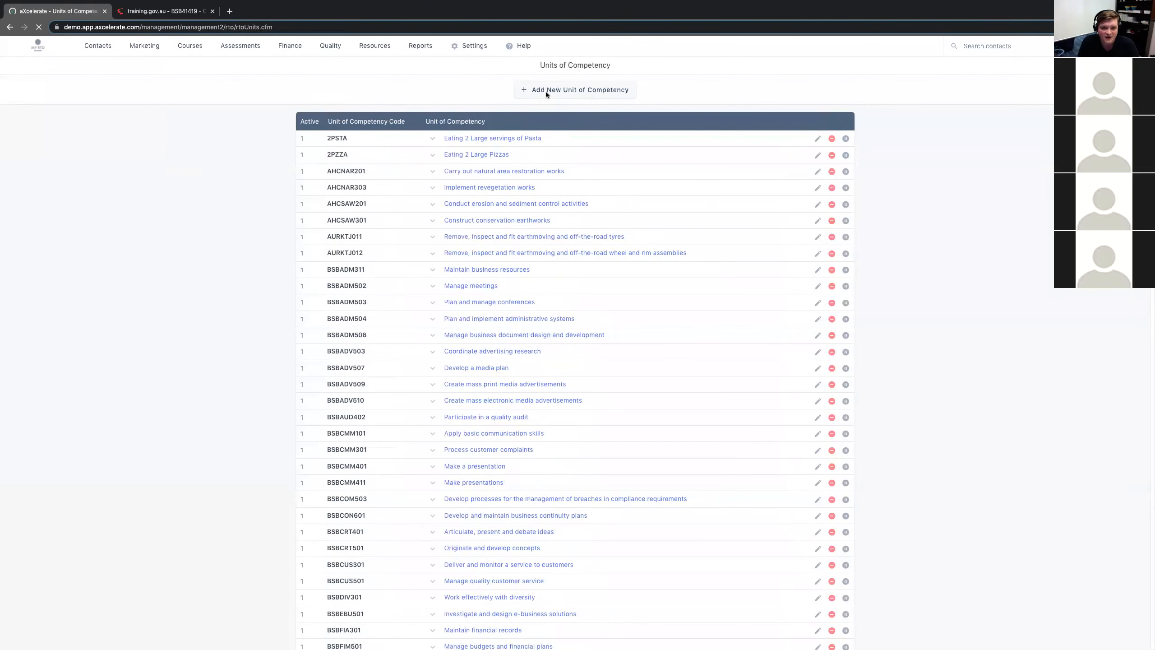
pyautogui.click(561, 90)
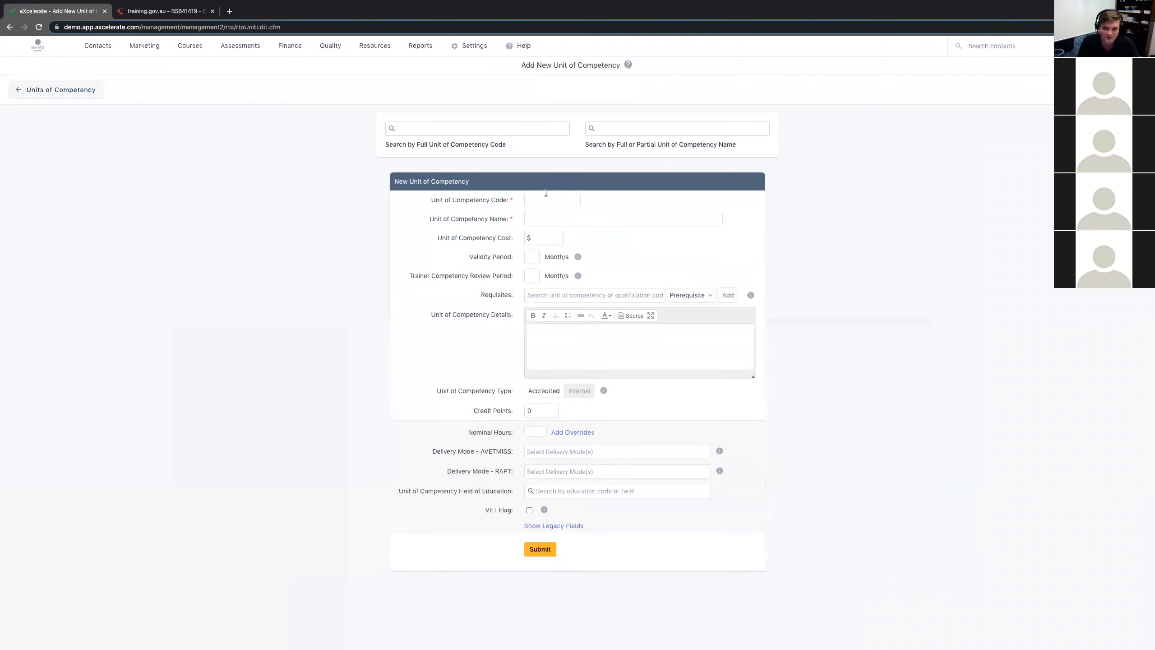
pyautogui.click(563, 201)
pyautogui.click(561, 216)
pyautogui.write('Introduction to Photography')
pyautogui.click(458, 215)
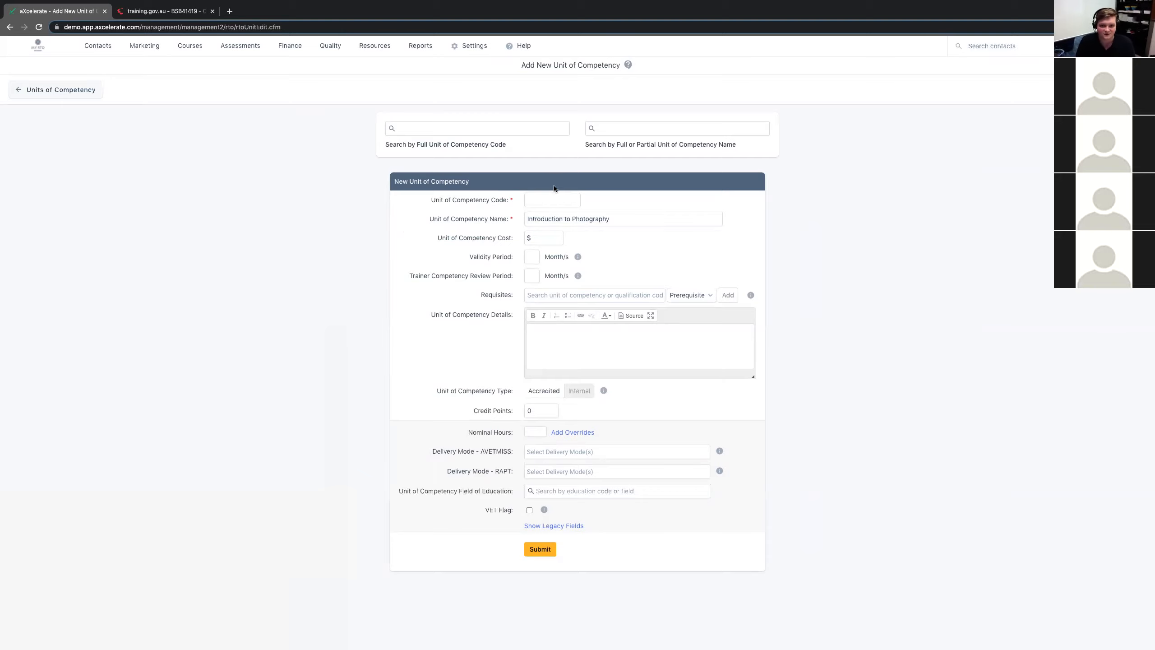
pyautogui.write('ItP')
# Step: Set the cost of the new unit of competency to $0
pyautogui.click(550, 241)
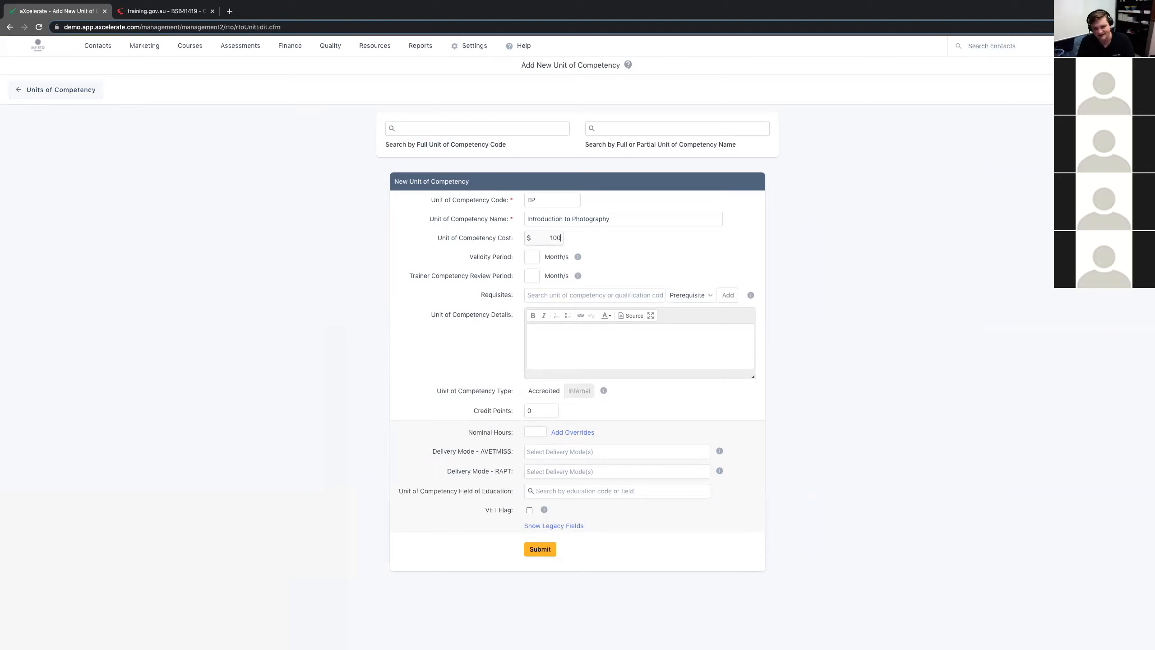
pyautogui.press('BackSpace')
pyautogui.press('BackSpace')
pyautogui.write('0')
pyautogui.click(379, 288)
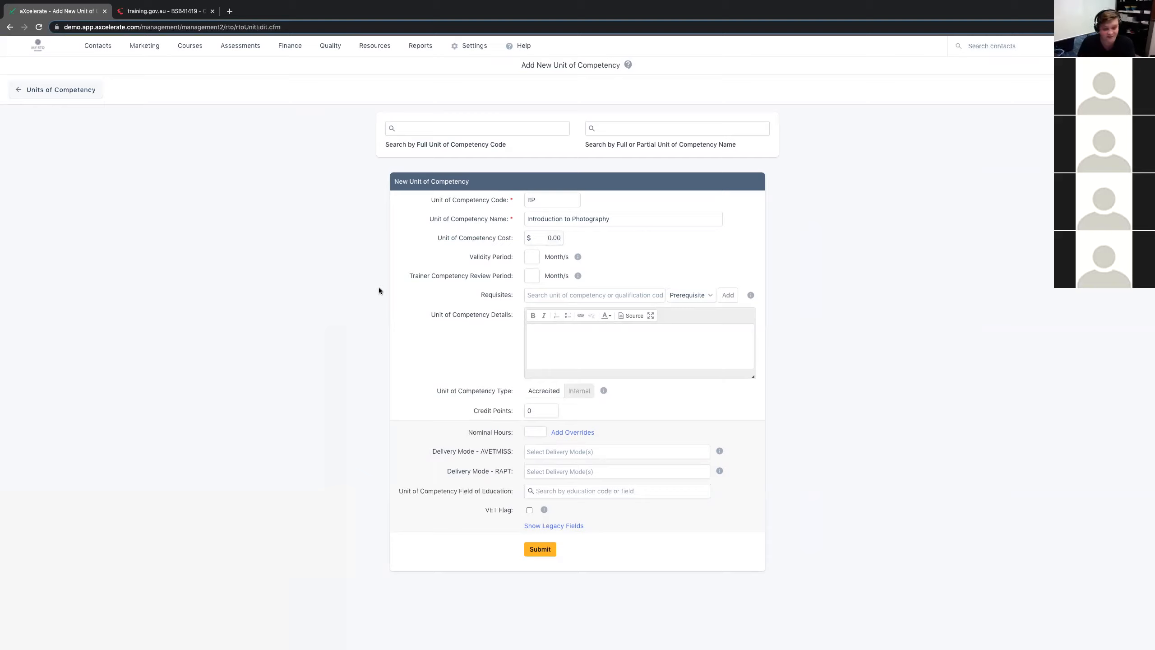
# Step: Try a validity period of 12 months for the new unit of competency, and clear it again
pyautogui.moveTo(475, 256); pyautogui.dragTo(518, 254)
pyautogui.click(532, 255)
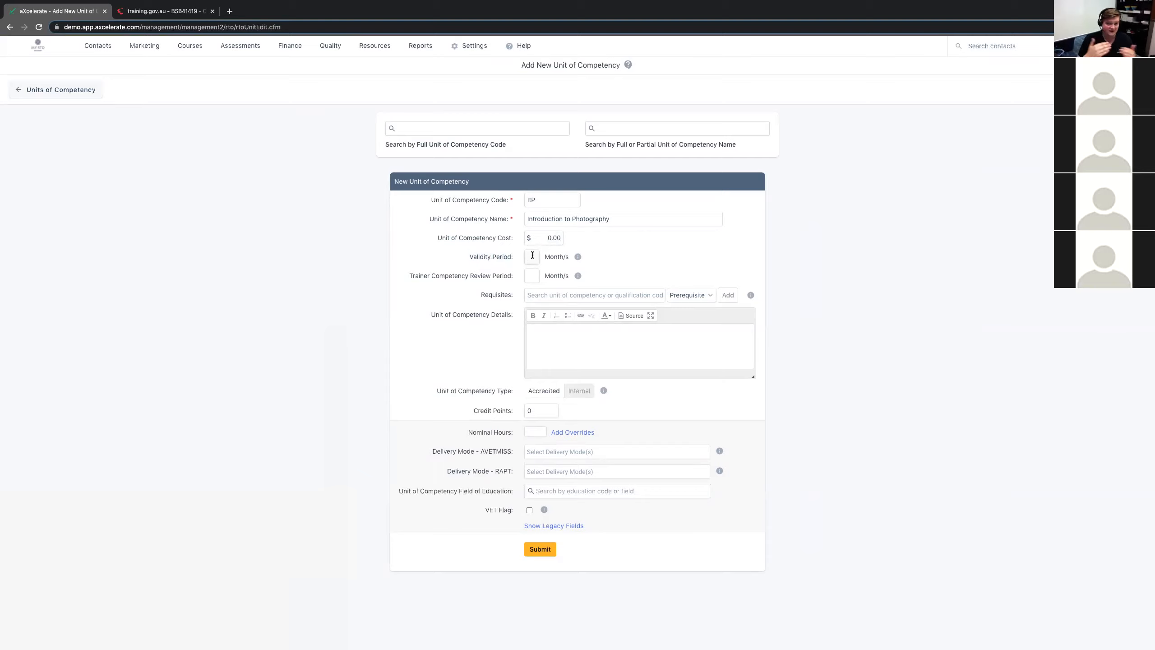
pyautogui.write('12')
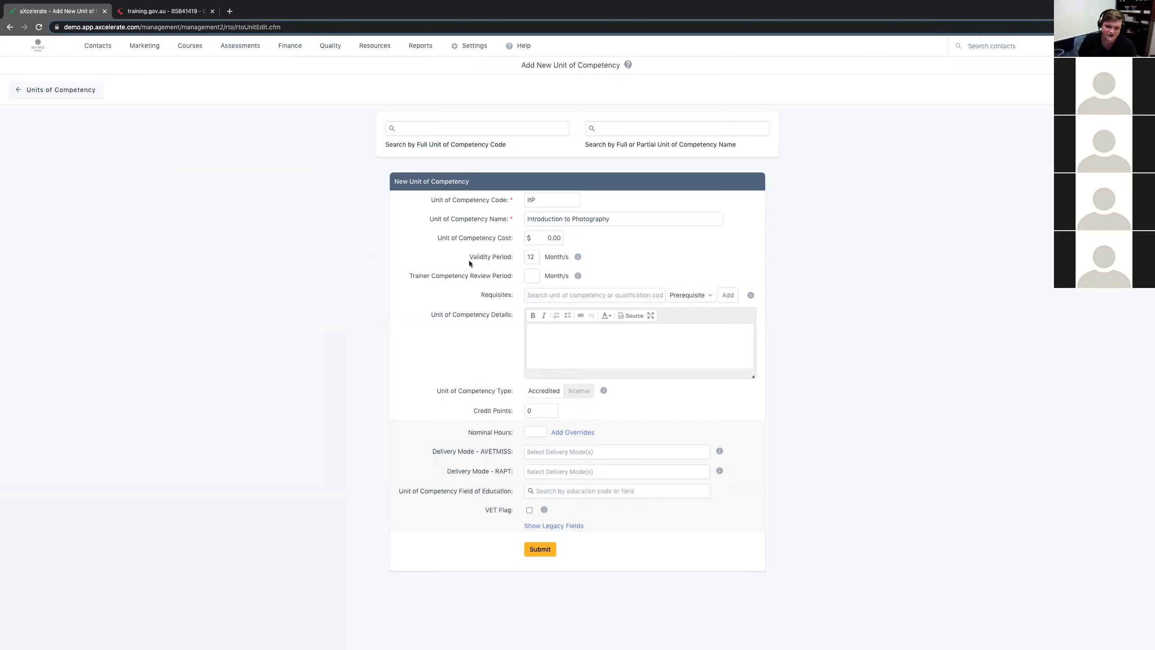
pyautogui.click(531, 258)
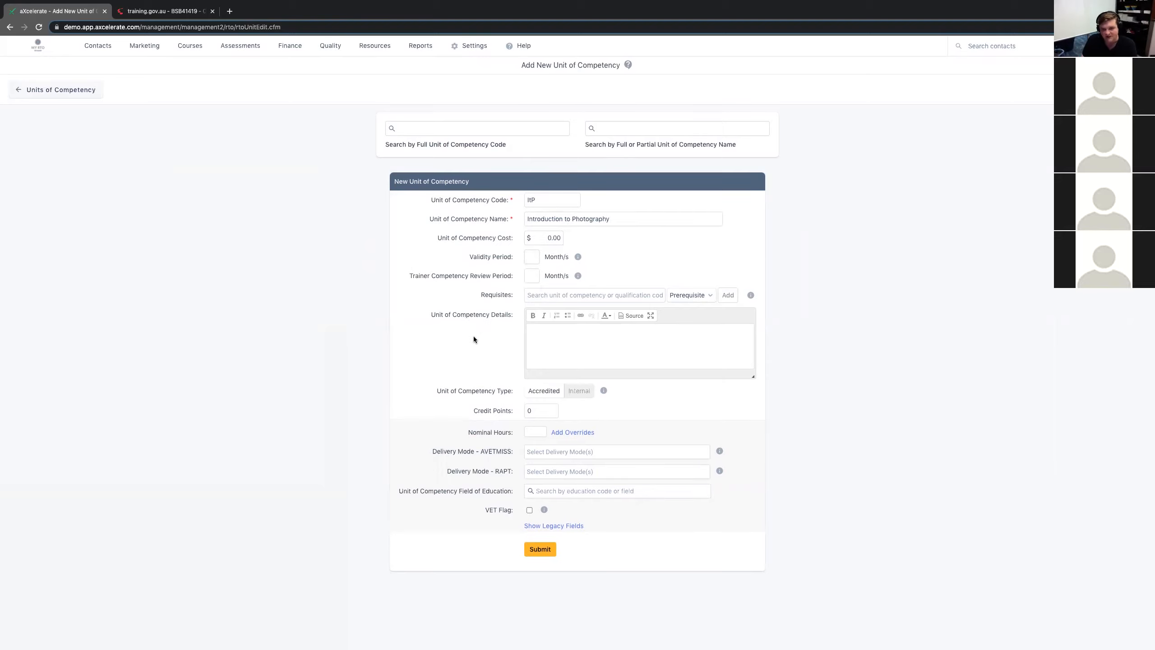
# Step: Set the Introduction to Photography unit's type to Internal, leave its details blank, and submit the new unit of competency
pyautogui.moveTo(439, 318); pyautogui.dragTo(511, 320)
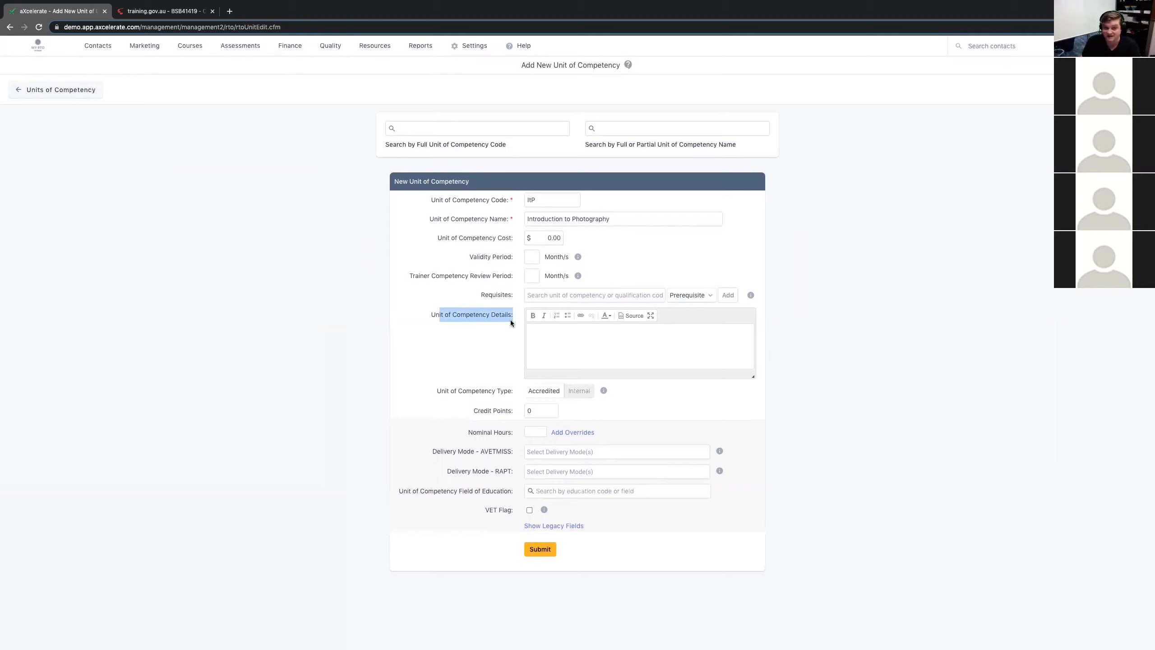
pyautogui.click(545, 337)
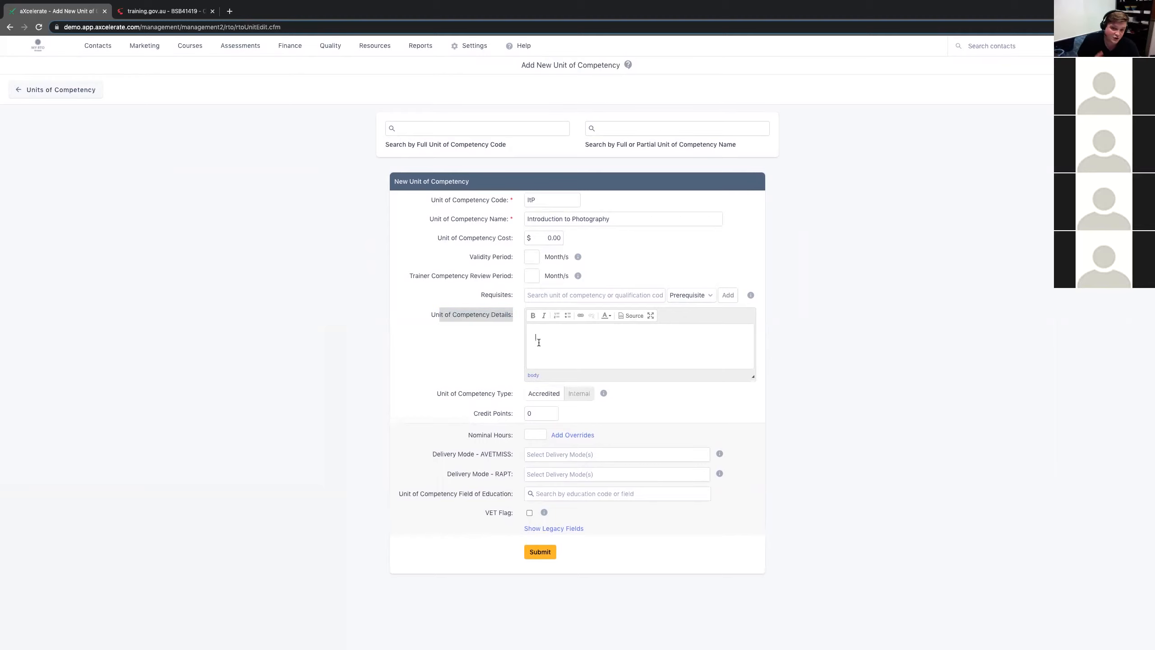
pyautogui.click(457, 372)
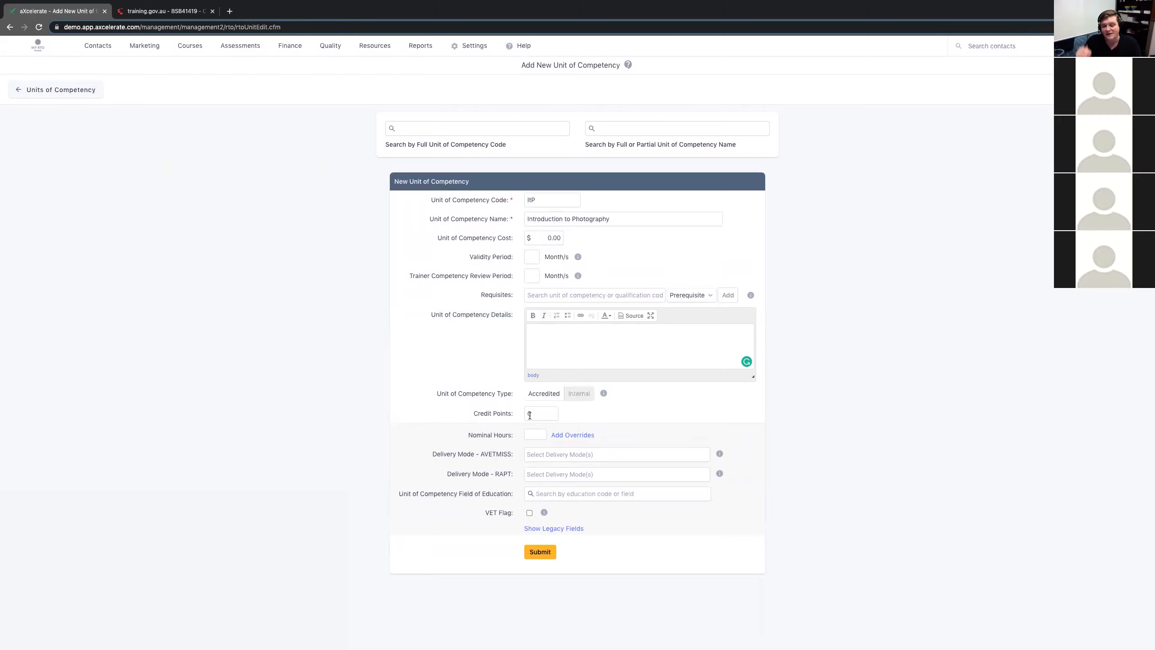
pyautogui.moveTo(436, 393); pyautogui.dragTo(512, 395)
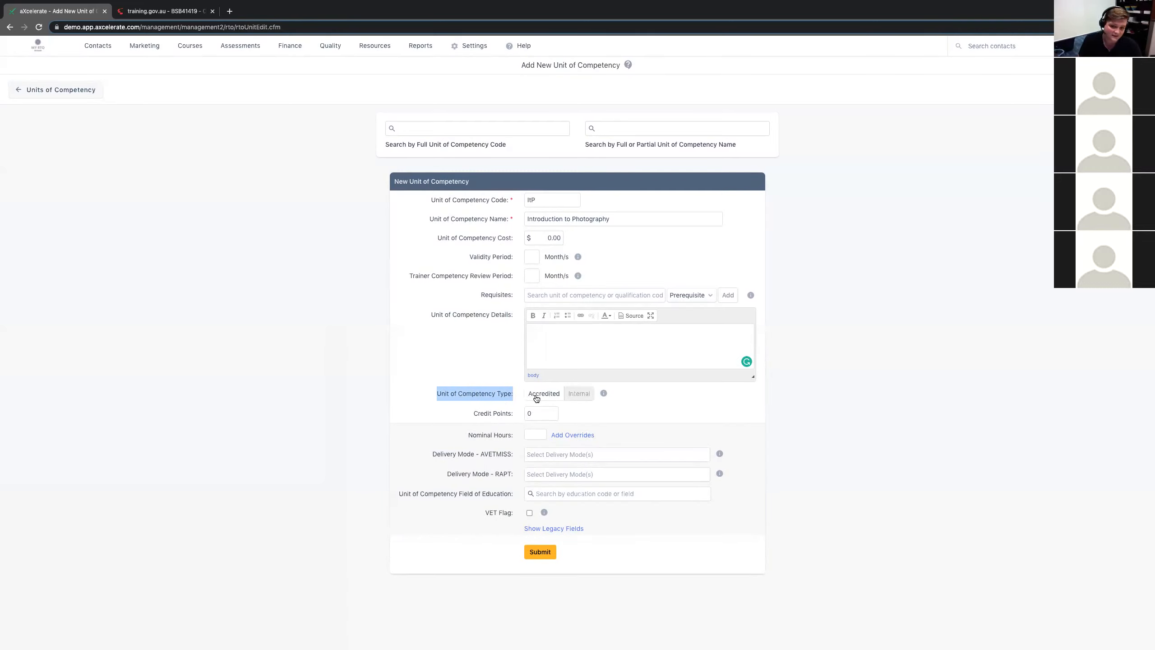
pyautogui.click(576, 394)
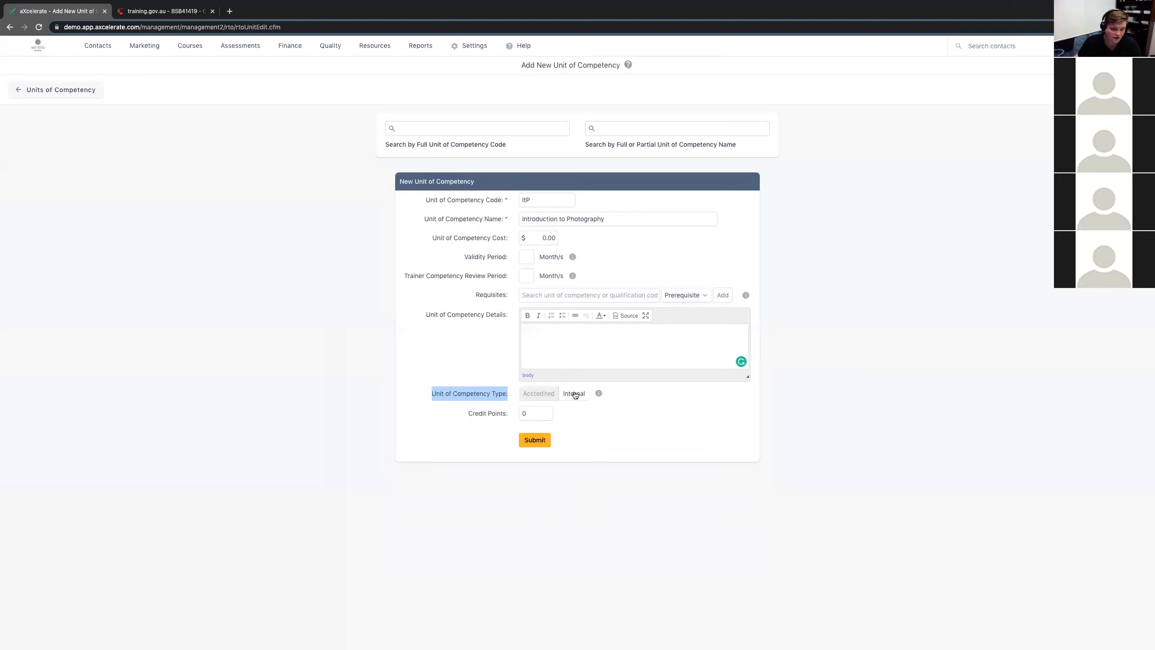
pyautogui.click(603, 459)
pyautogui.click(540, 443)
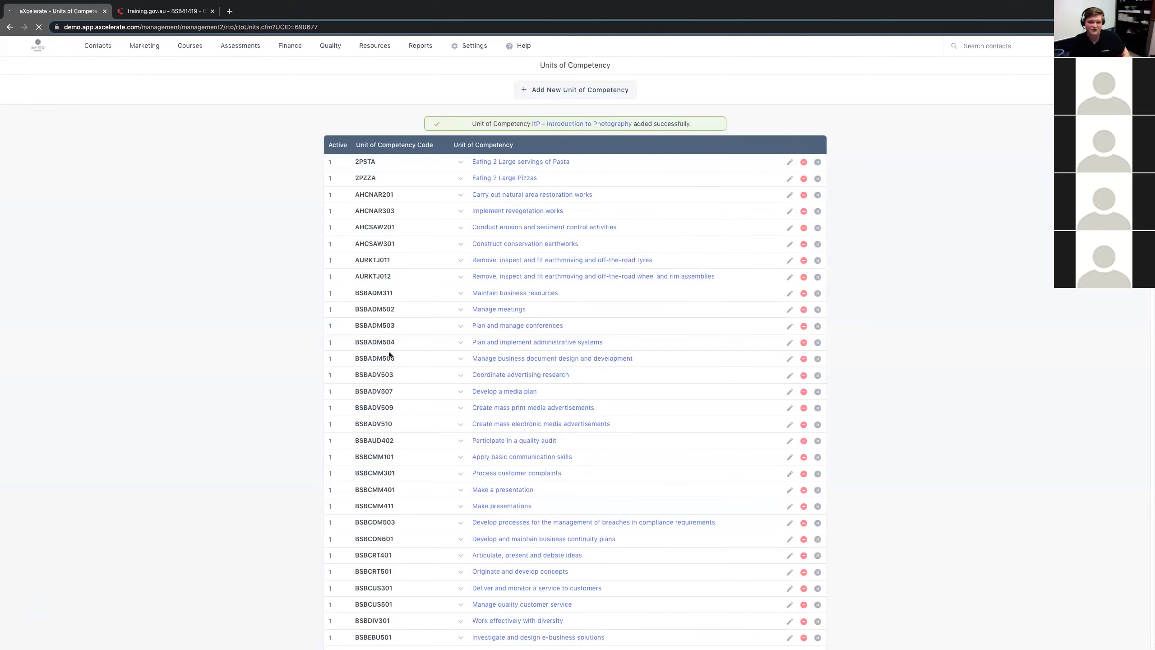
# Step: Start another new unit of competency named "Photography Nature"
pyautogui.click(616, 92)
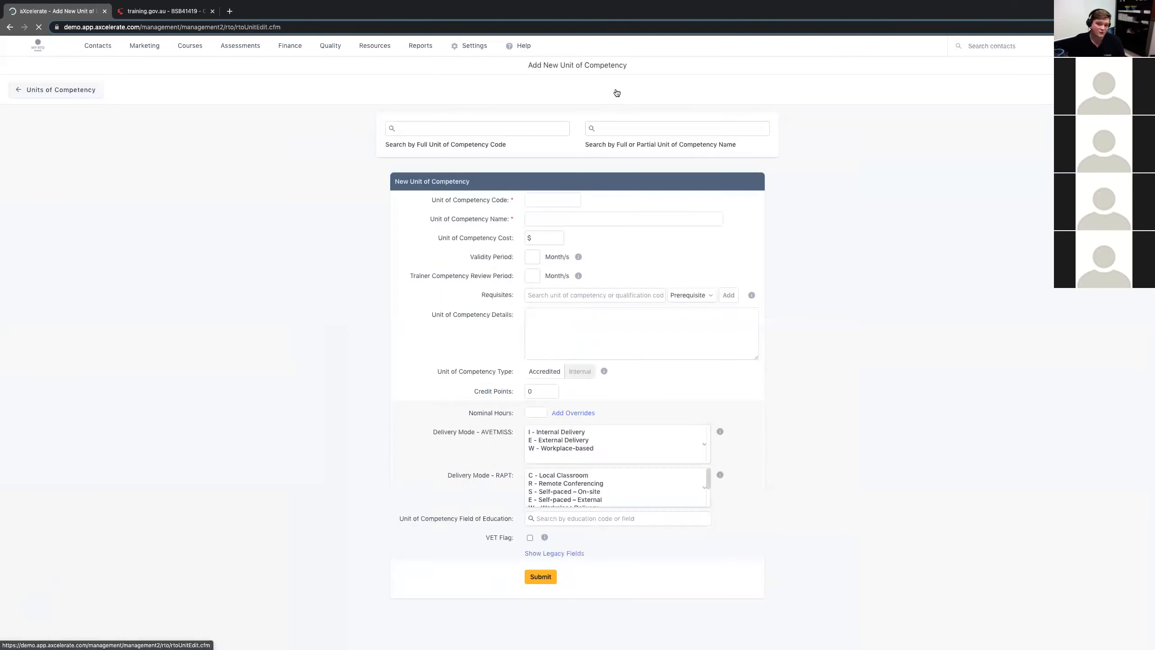
pyautogui.click(581, 219)
pyautogui.write('Photograp')
pyautogui.write('h')
pyautogui.press('BackSpace')
pyautogui.press('BackSpace')
pyautogui.write('phin Nature')
pyautogui.doubleClick(547, 217)
pyautogui.write('Phot')
pyautogui.doubleClick(536, 219)
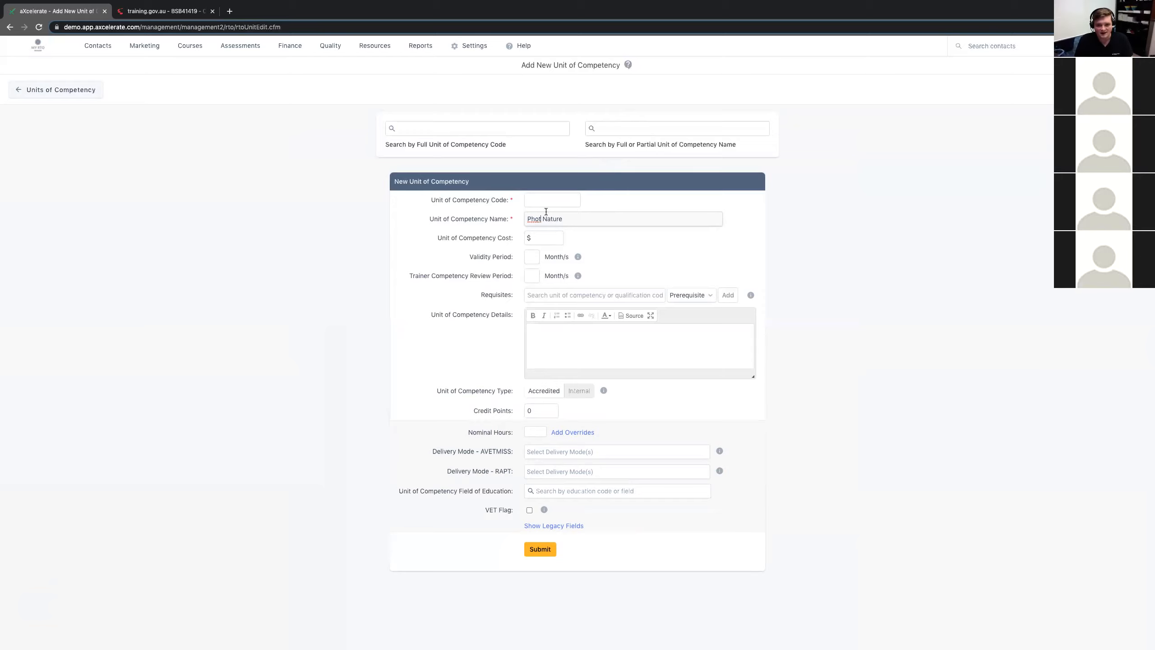
pyautogui.write('Photography')
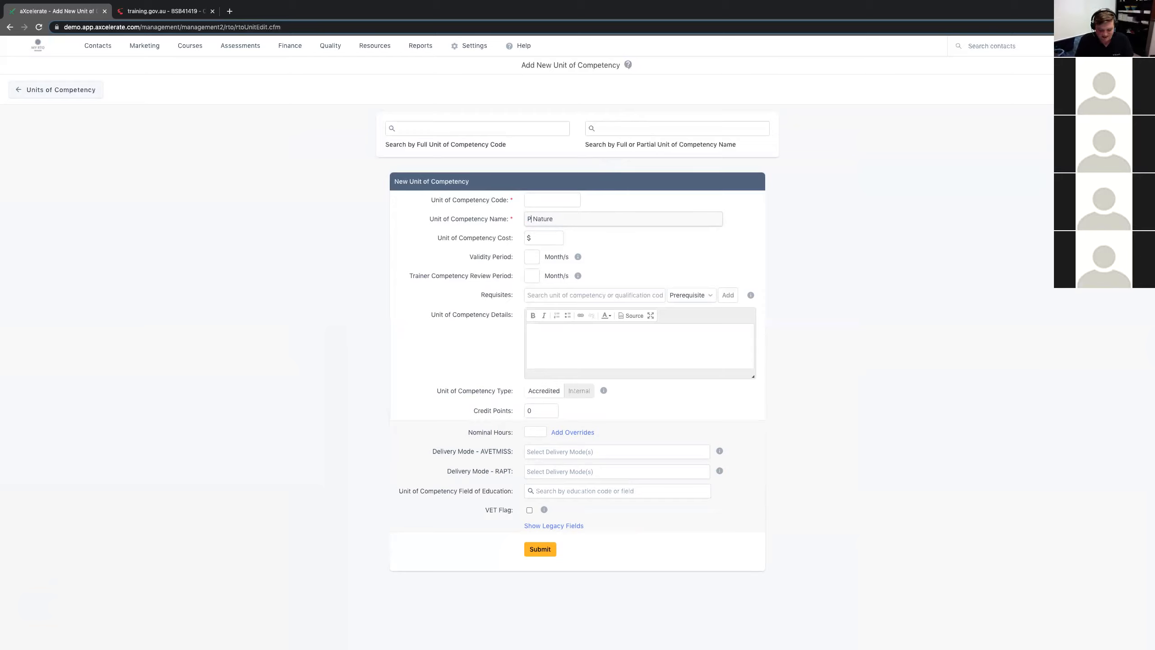
# Step: Give the Photography Nature unit the code PN and the type Internal, and submit it
pyautogui.click(545, 199)
pyautogui.write('PN')
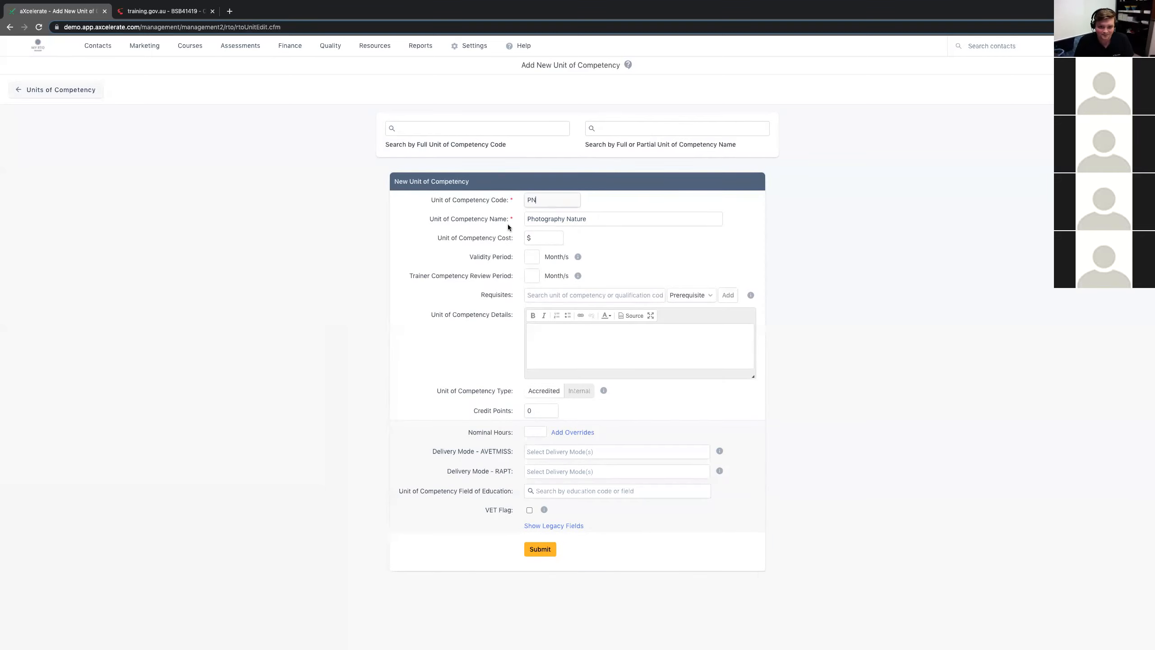
pyautogui.click(580, 392)
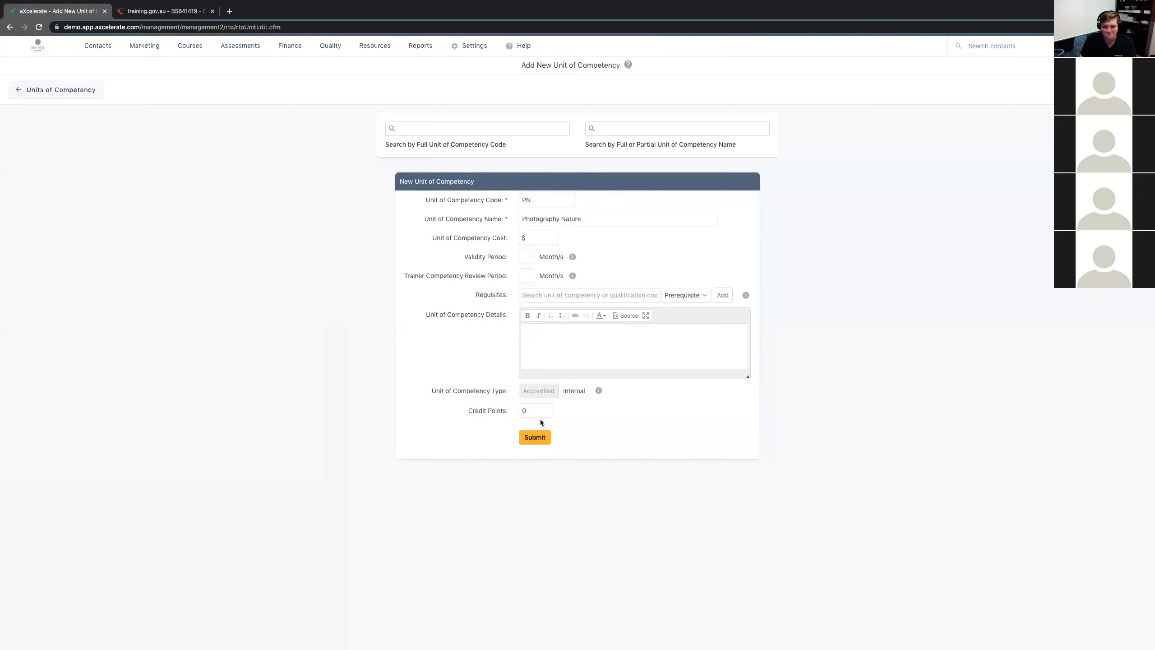
pyautogui.click(533, 437)
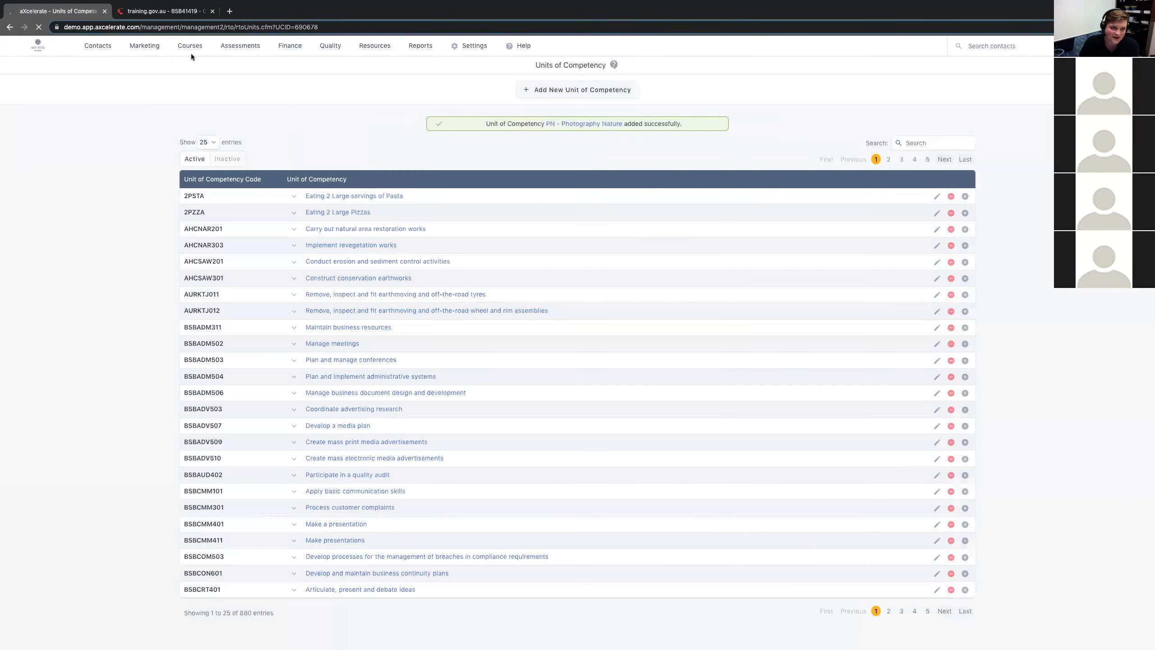
# Step: Open the Basic Photography qualification from the qualifications list and go to the form for adding units from its package rules
pyautogui.moveTo(185, 48)
pyautogui.click(294, 96)
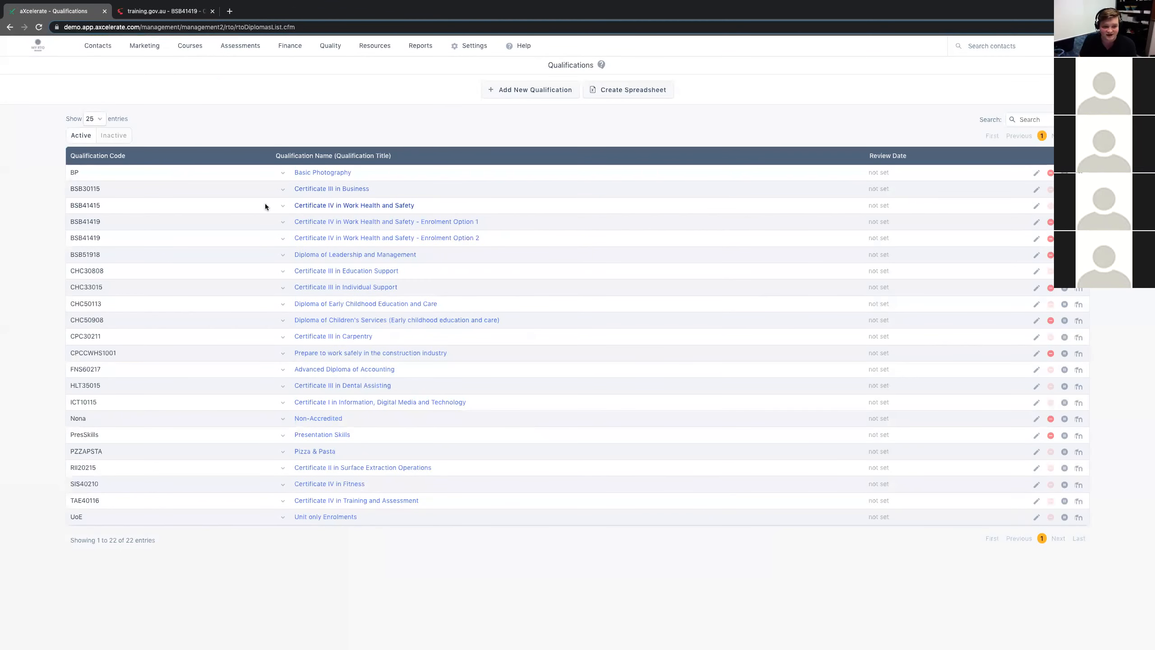
pyautogui.moveTo(362, 173); pyautogui.dragTo(281, 175)
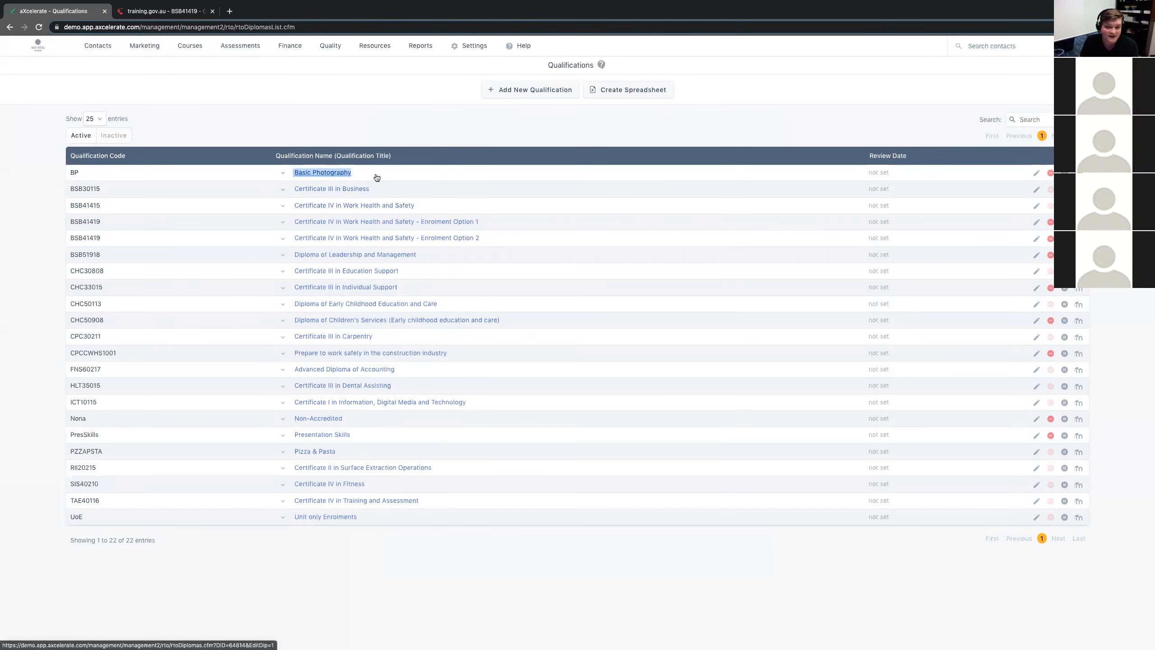
pyautogui.click(1036, 173)
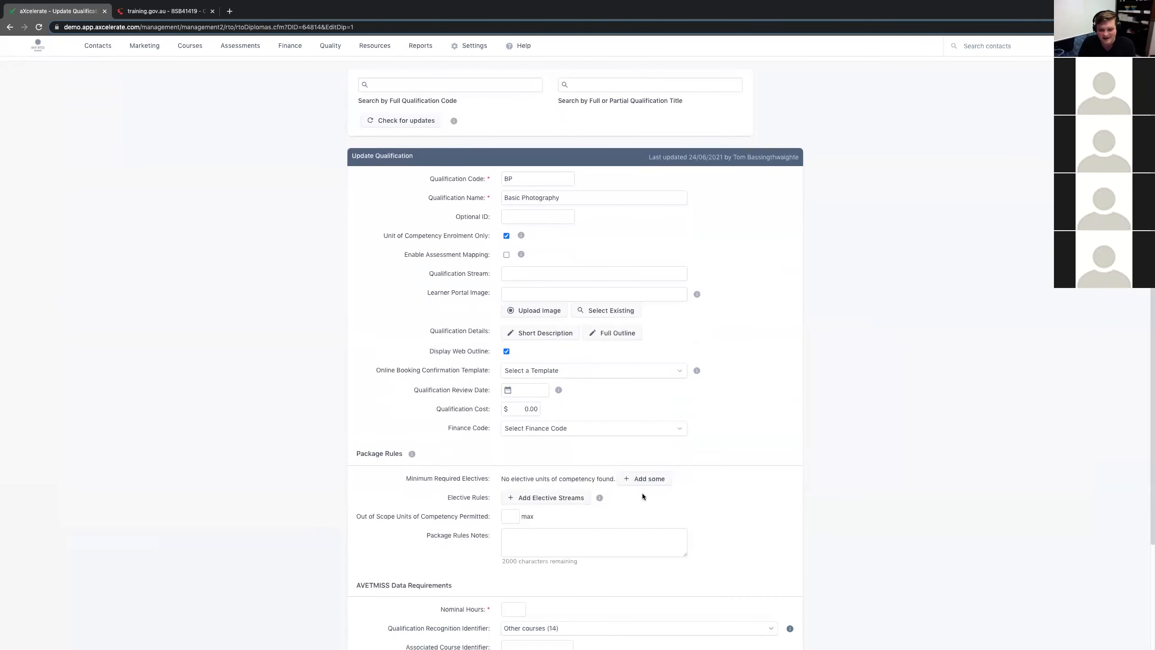
pyautogui.click(649, 478)
# Step: Try to add an existing unit to Basic Photography by searching for "BP", "Photo" and "Introd"
pyautogui.click(595, 153)
pyautogui.write('BP')
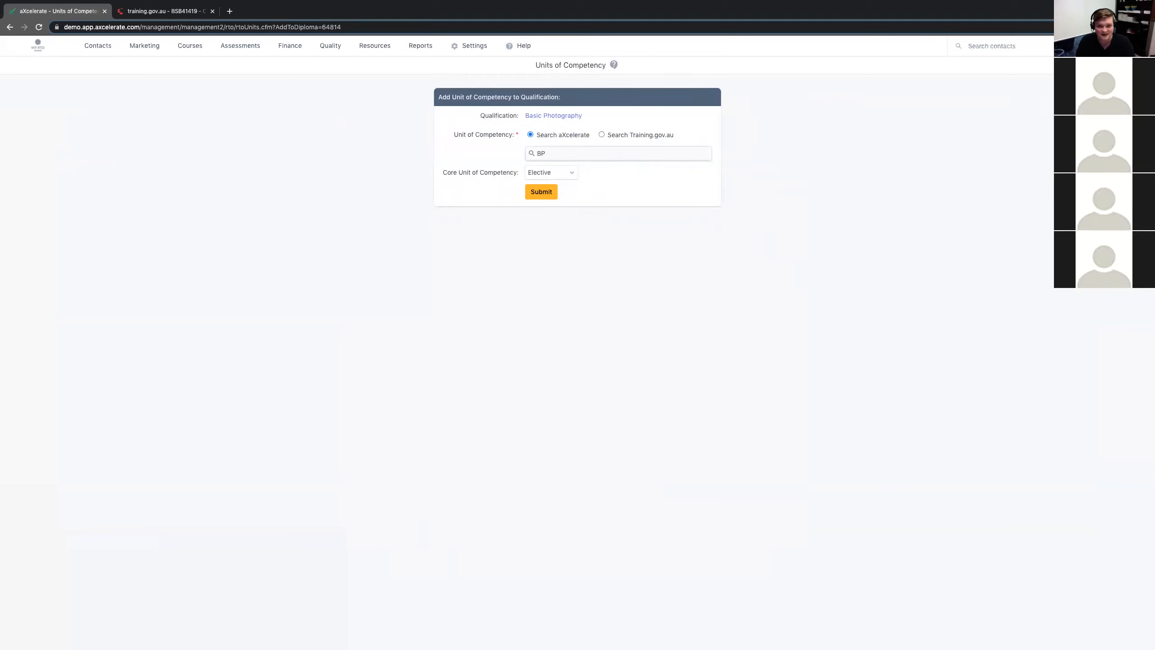
pyautogui.press('Return')
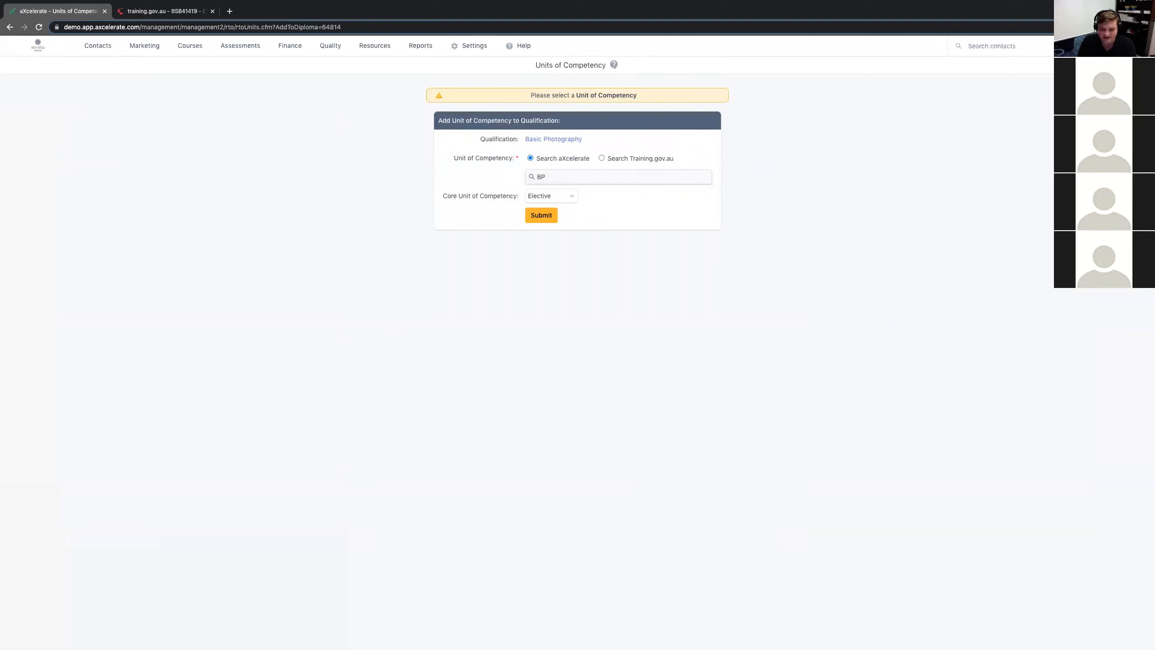
pyautogui.press('BackSpace')
pyautogui.press('BackSpace')
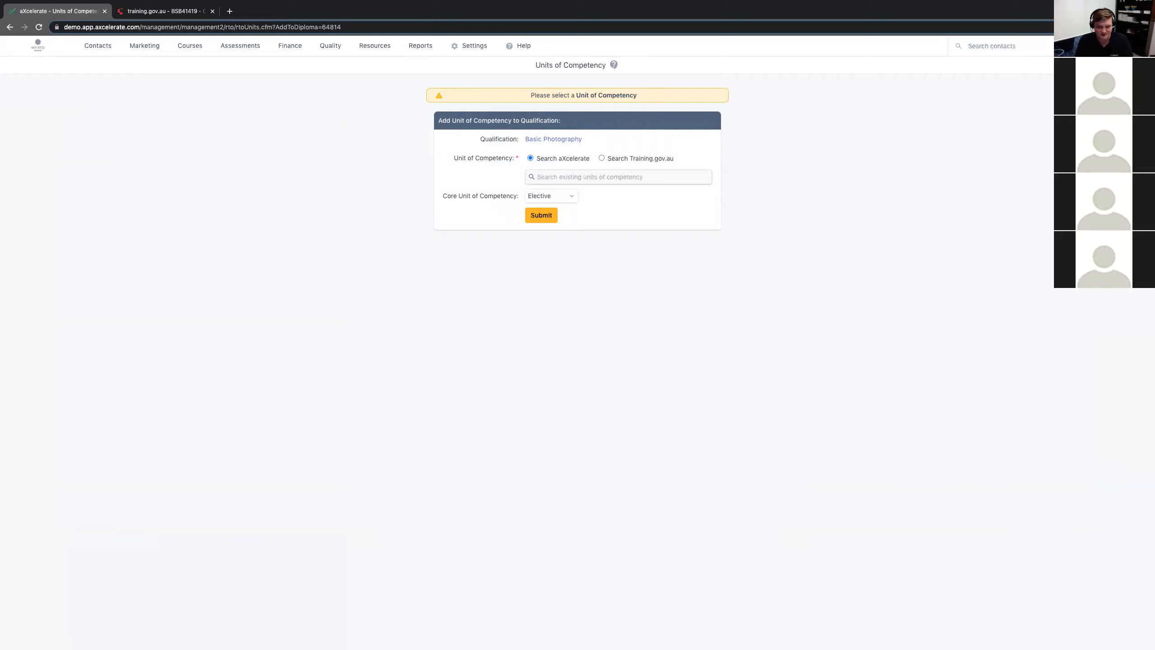
pyautogui.write('Ba')
pyautogui.press('super+a')
pyautogui.write('Photo')
pyautogui.press('super+a')
pyautogui.write('Introd')
pyautogui.click(601, 220)
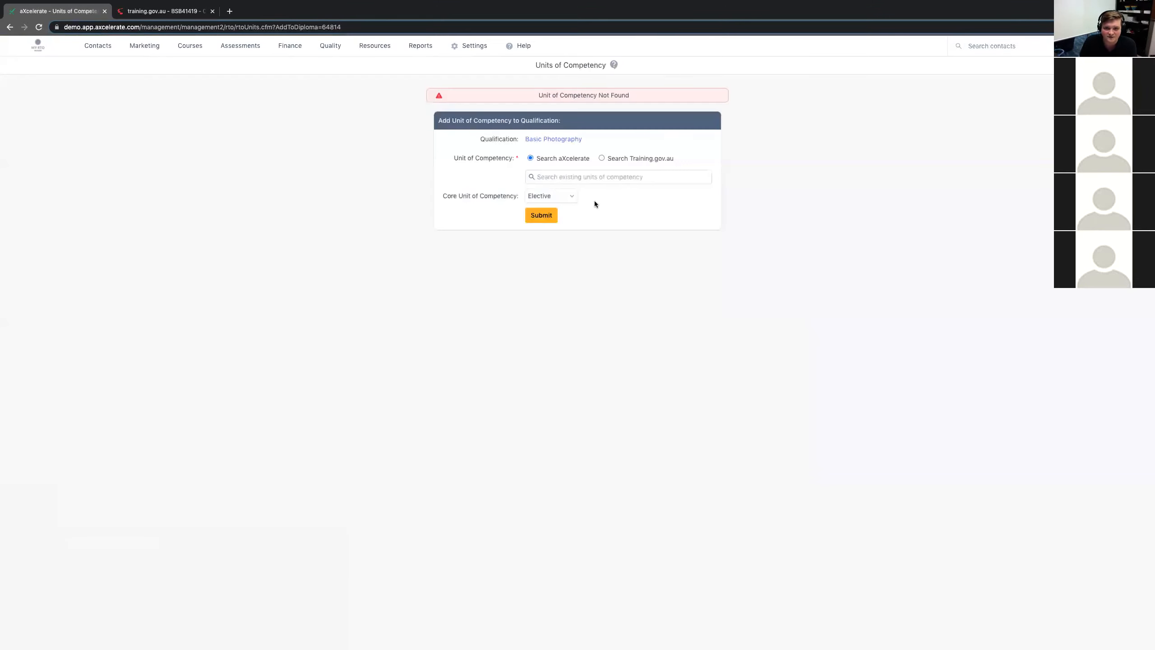
# Step: Add the unit ItP - Introduction to Photography to the Basic Photography qualification as a Core unit
pyautogui.click(584, 179)
pyautogui.write('Introduction')
pyautogui.click(593, 202)
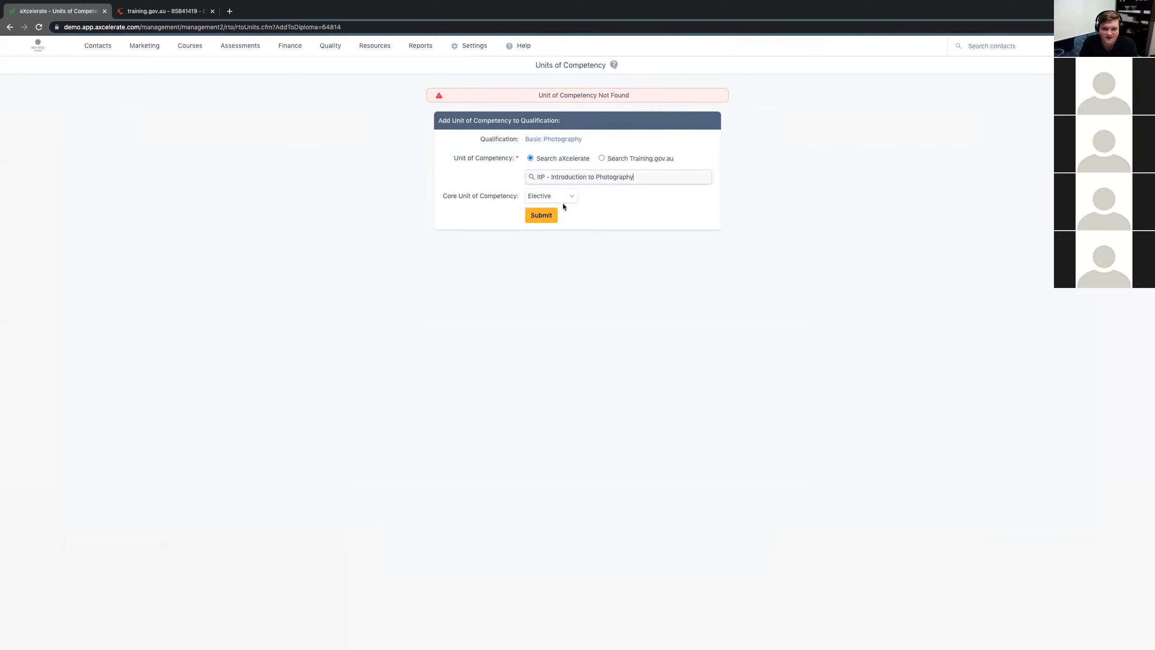
pyautogui.click(562, 197)
pyautogui.click(543, 190)
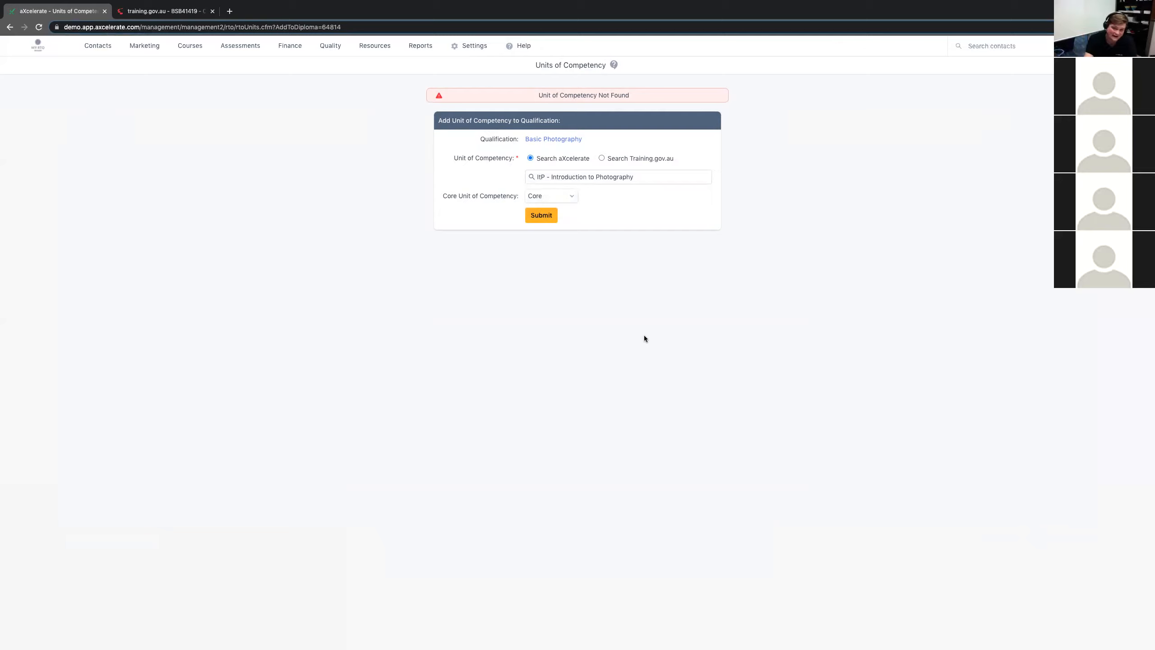
pyautogui.click(549, 218)
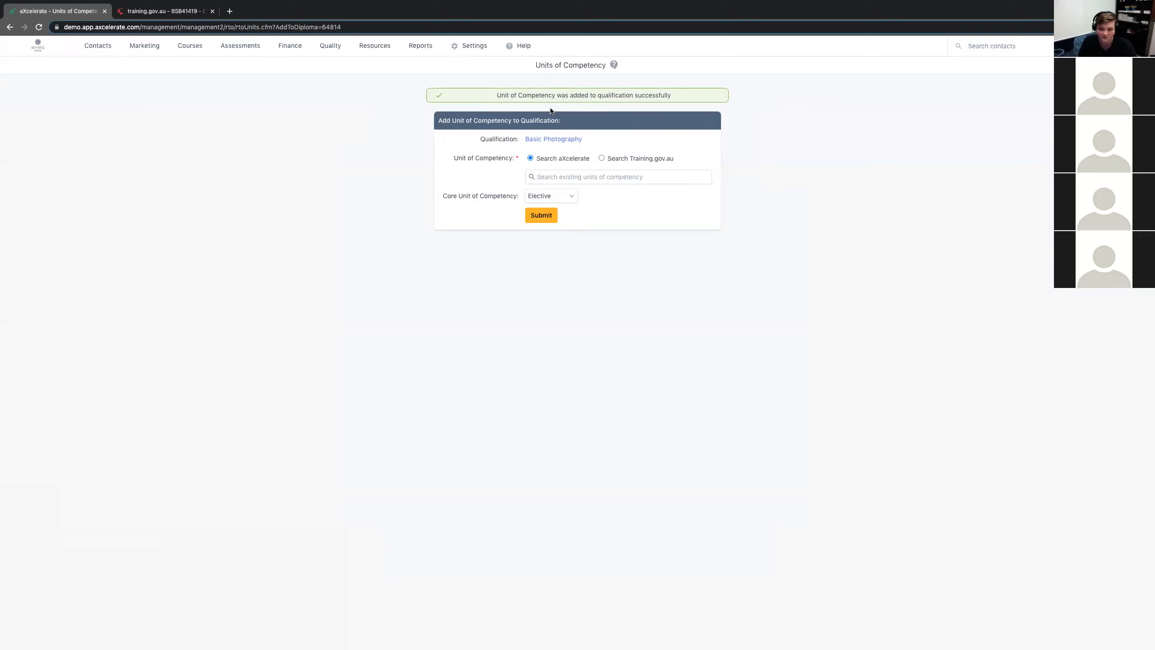
# Step: Add the unit PN - Photography Nature to the Basic Photography qualification as a Core unit
pyautogui.click(581, 173)
pyautogui.write('Photography Nature')
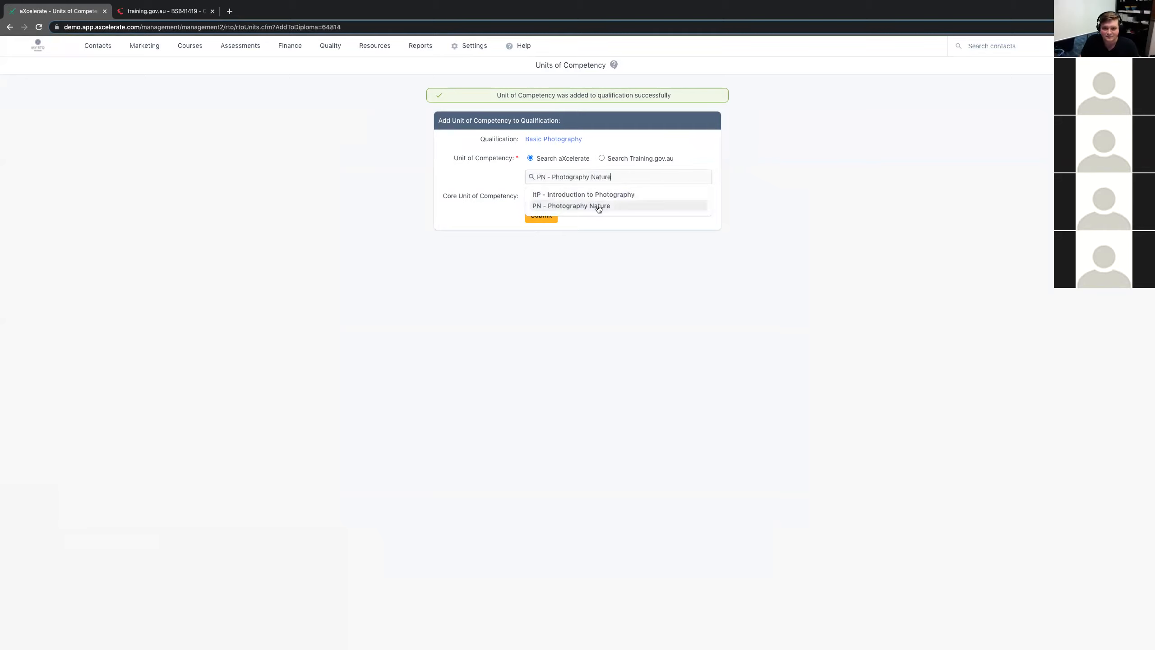
pyautogui.click(598, 205)
pyautogui.click(567, 200)
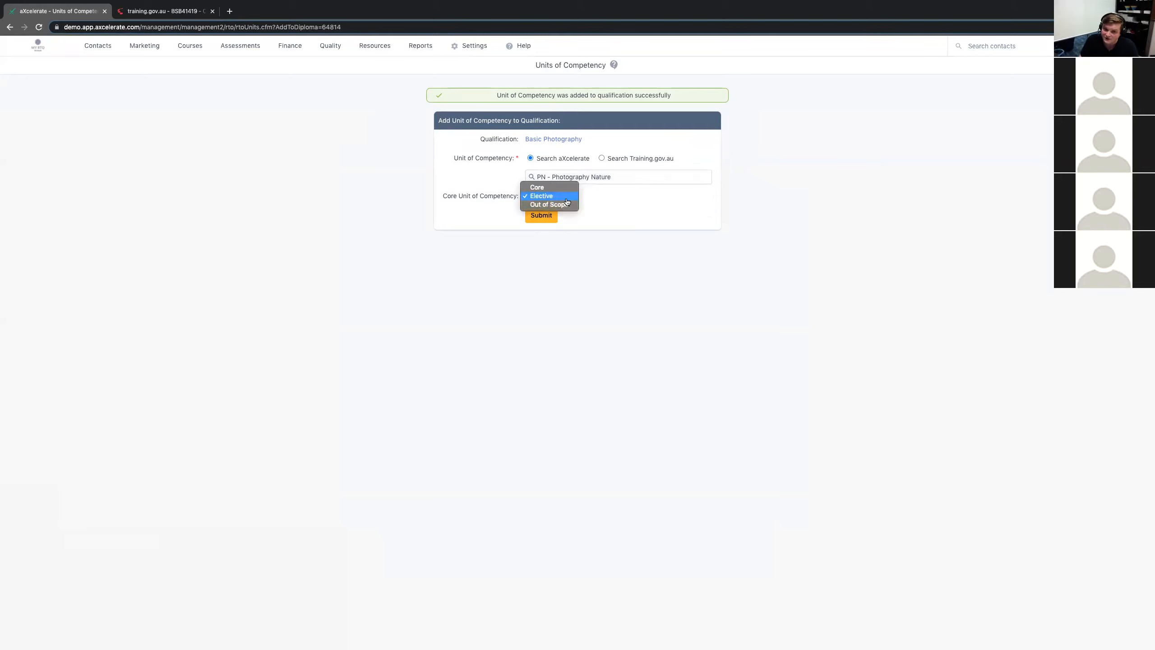
pyautogui.click(554, 188)
pyautogui.click(546, 216)
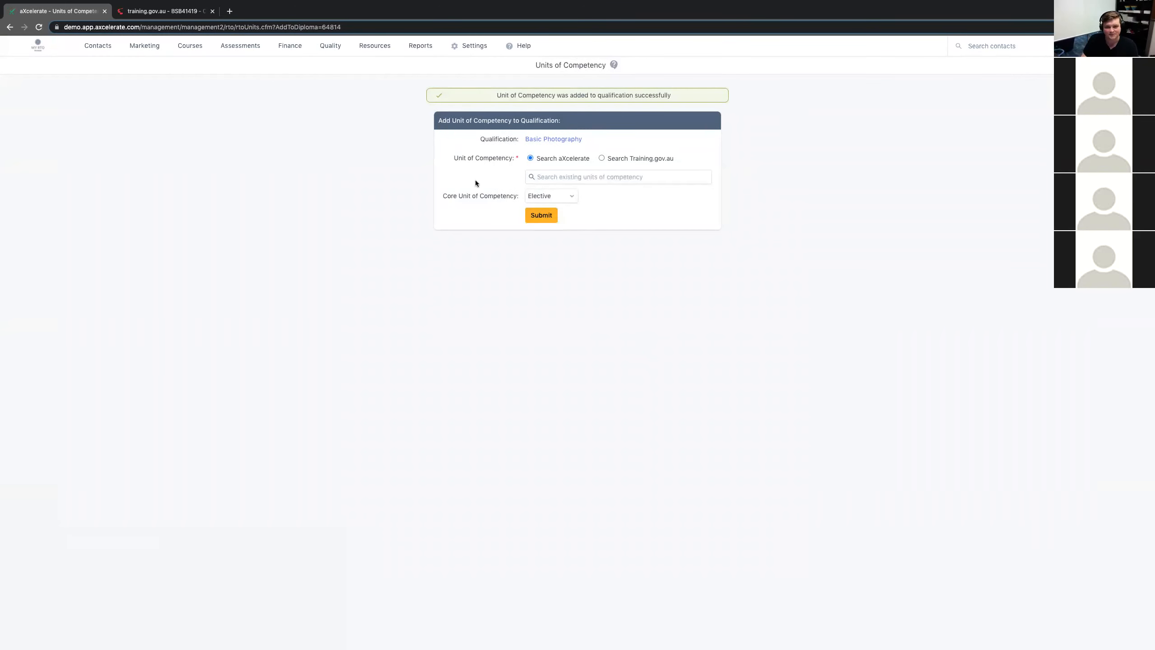
# Step: Reopen the Basic Photography qualification from the qualifications list and review its attached units of competency
pyautogui.moveTo(190, 48)
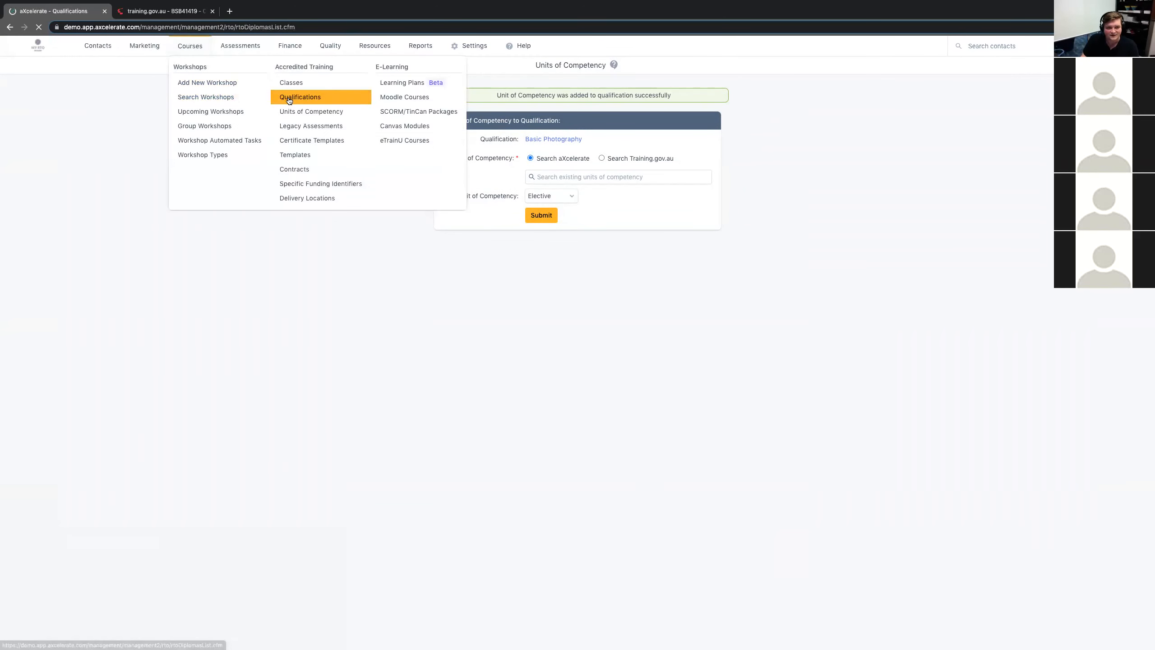
pyautogui.click(289, 100)
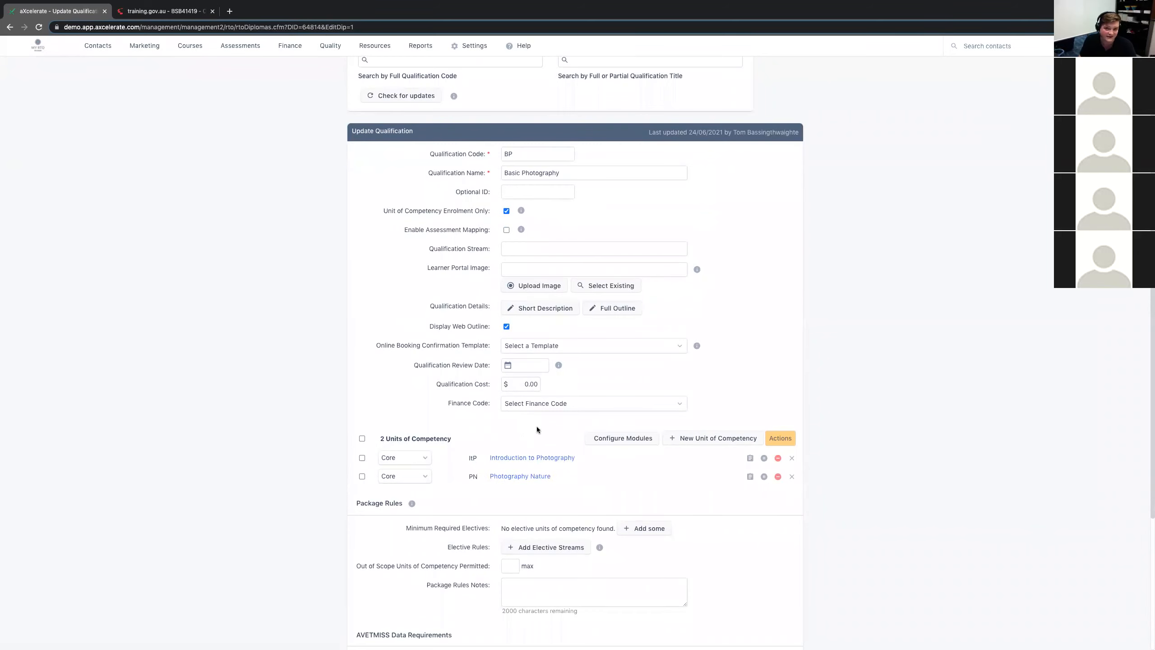
pyautogui.scroll(1, 536, 430)
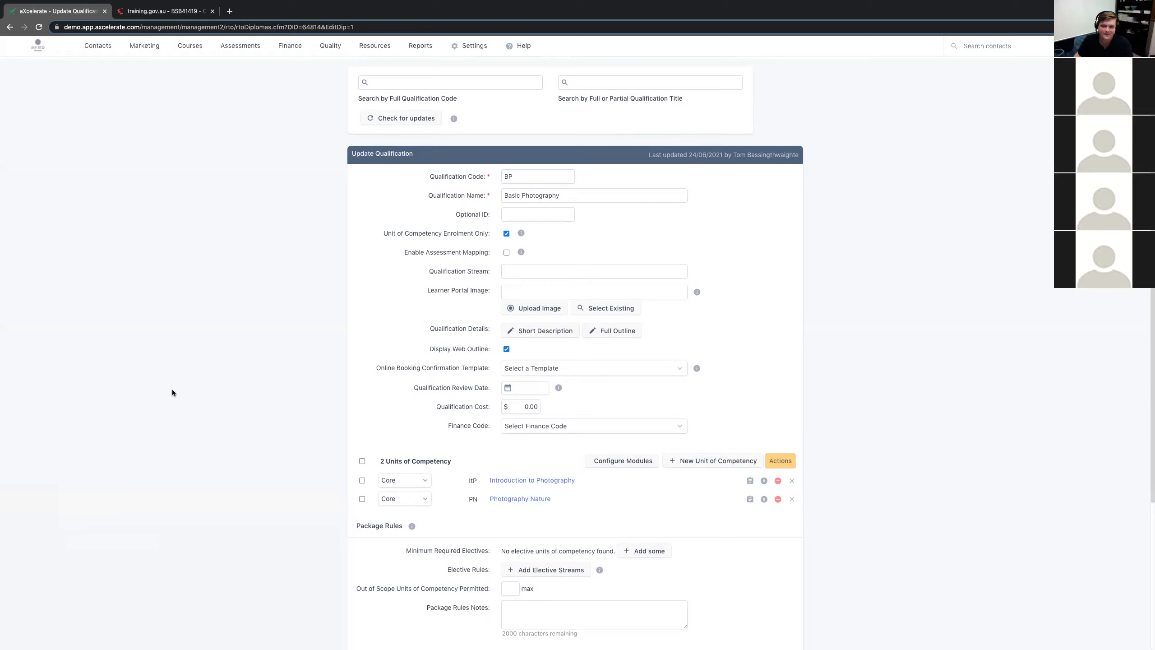
# Step: Open the classes list in a new browser tab and start a new class, going to its qualification setting
pyautogui.moveTo(190, 45)
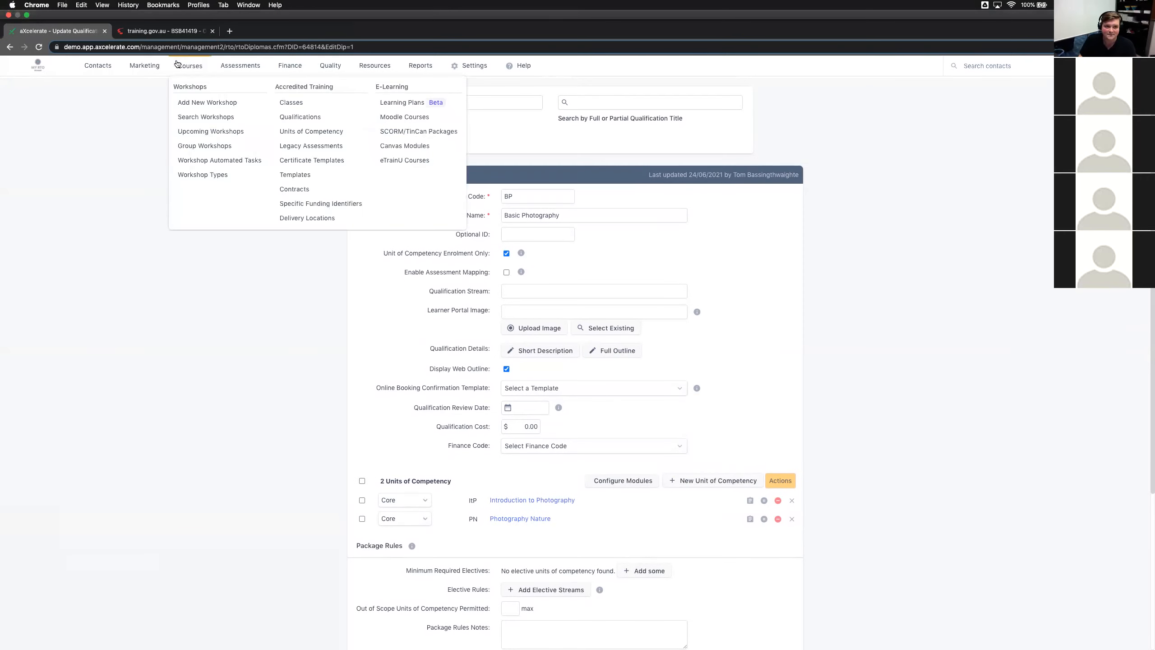
pyautogui.middleClick(291, 81)
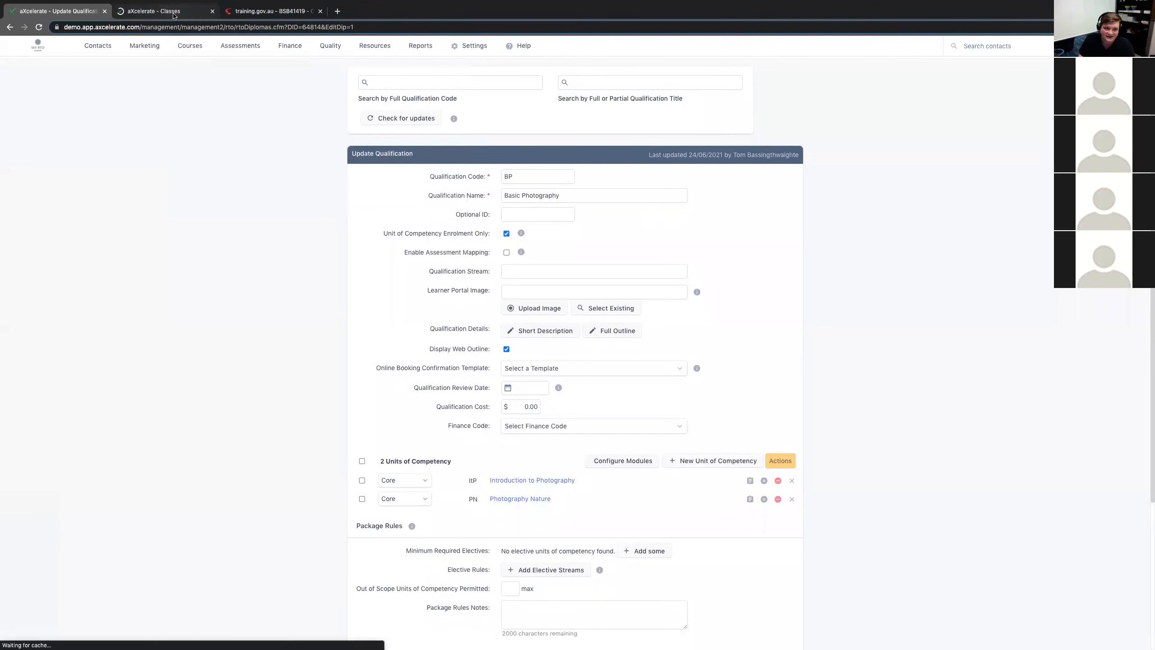
pyautogui.click(191, 12)
pyautogui.click(563, 90)
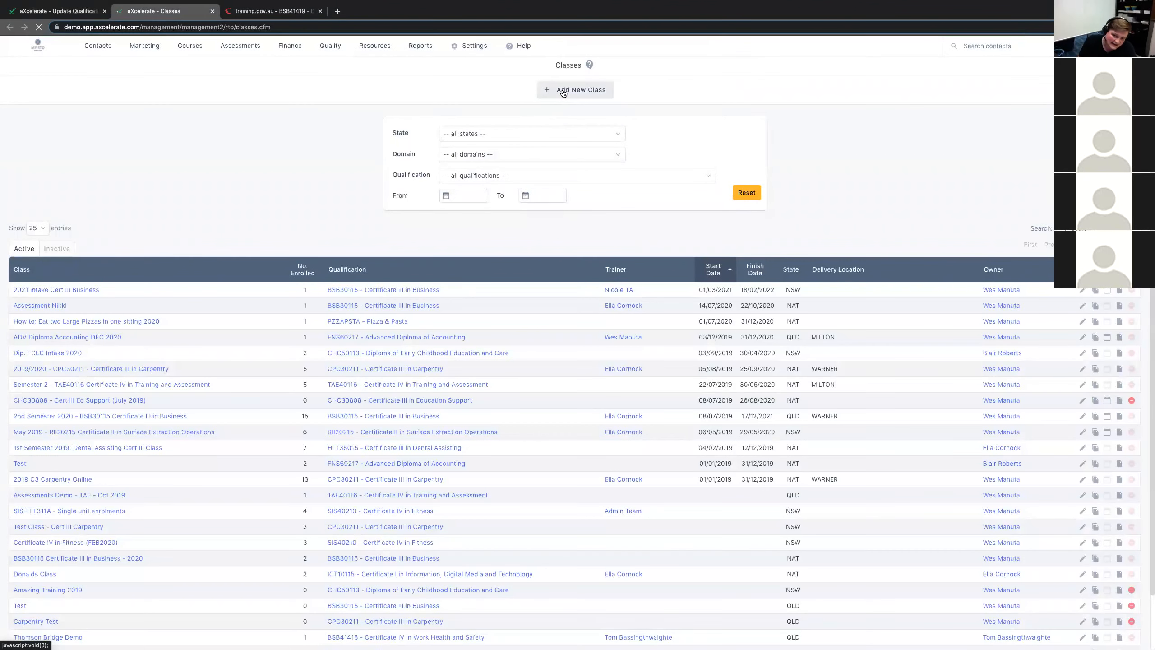
pyautogui.moveTo(405, 150); pyautogui.dragTo(451, 153)
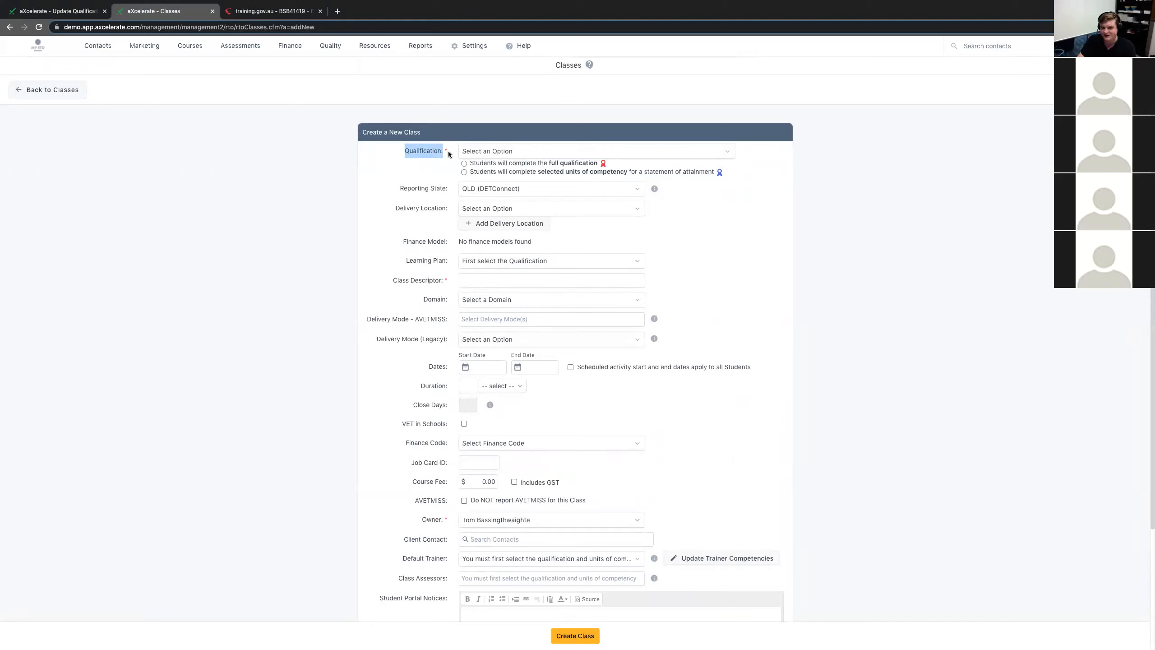
# Step: Abandon the new class form at its qualification setting and close its browser tab
pyautogui.click(486, 153)
pyautogui.click(394, 156)
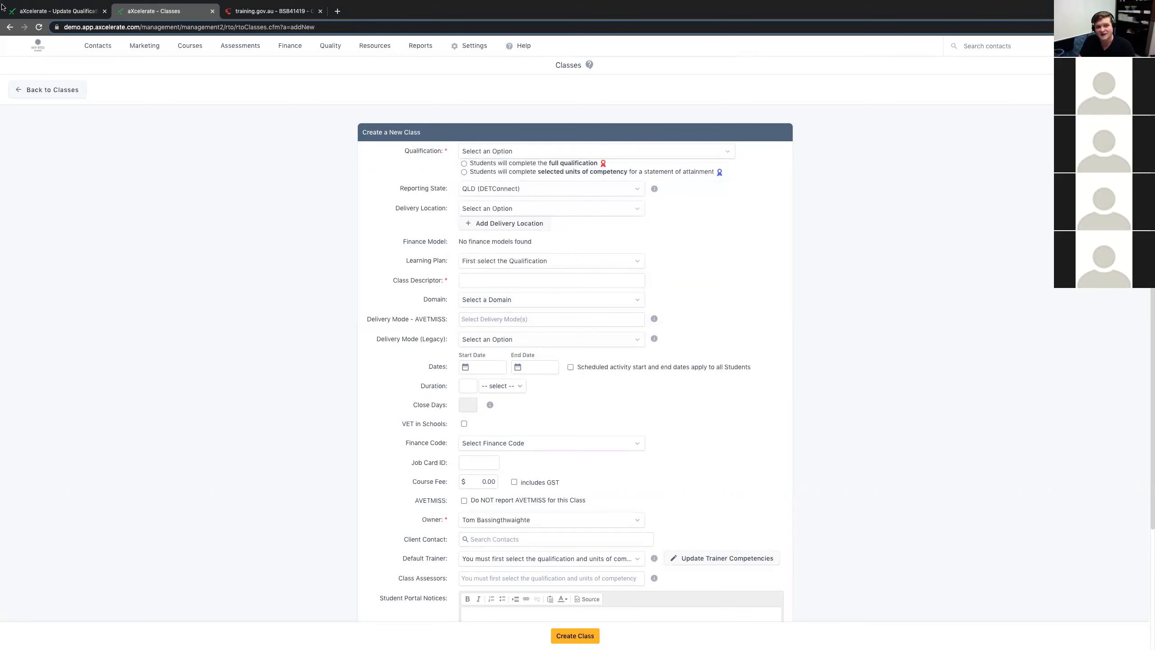
pyautogui.click(212, 11)
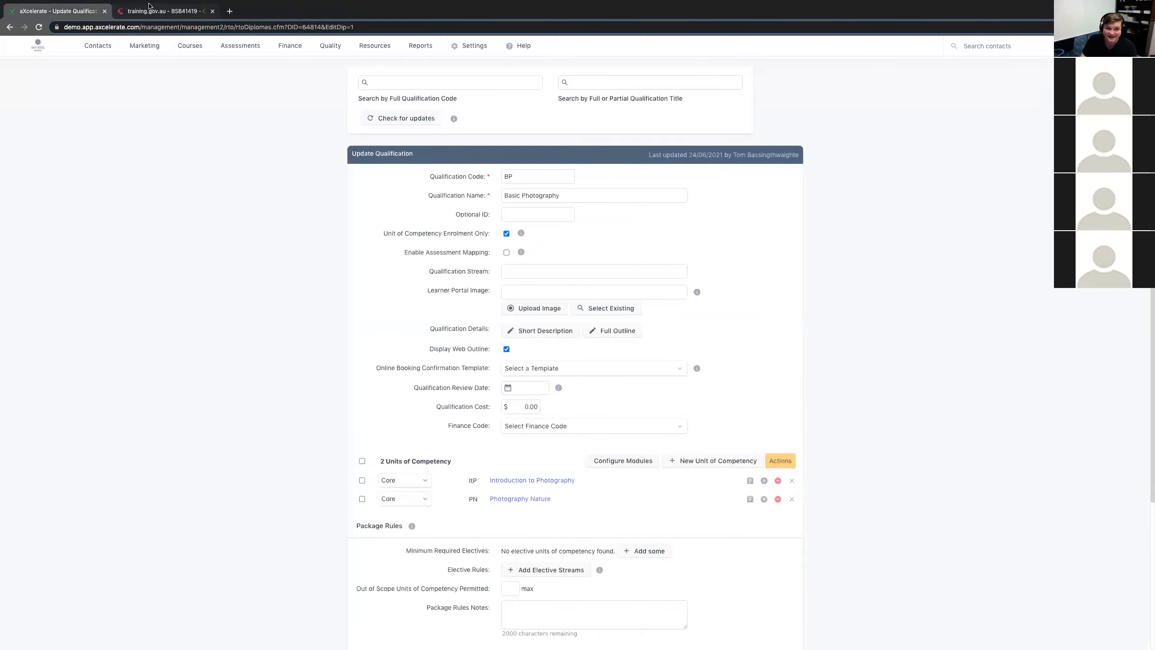
# Step: Start a new qualification from the qualifications list with the name CPR Refresher and the code CPRR
pyautogui.moveTo(191, 46)
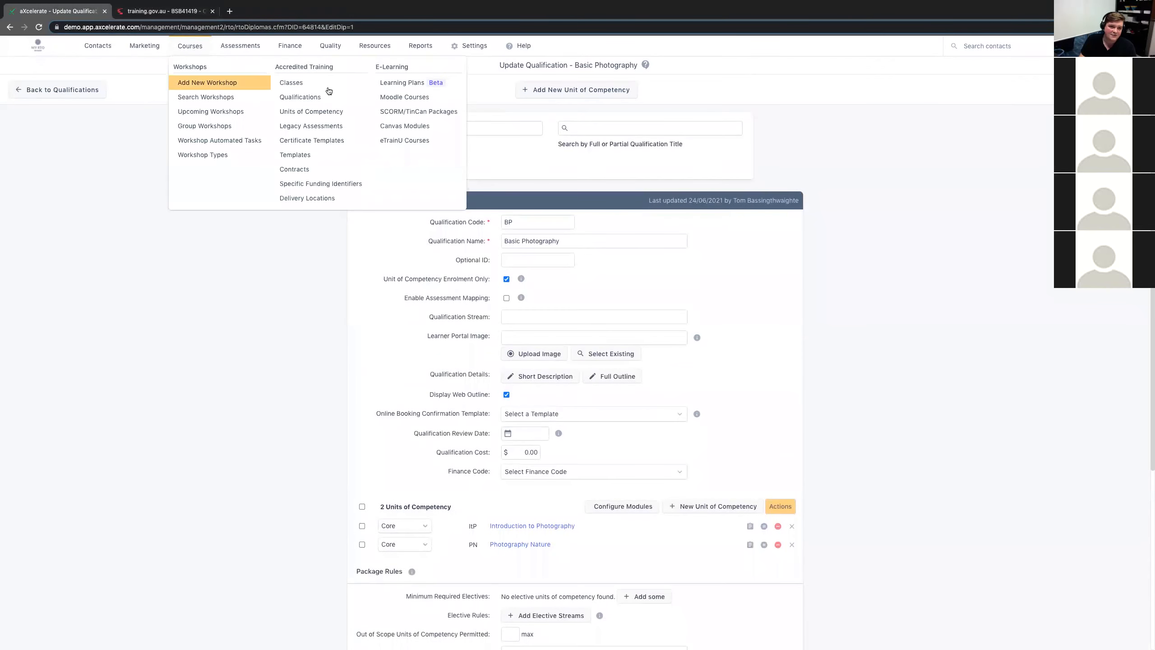
pyautogui.click(291, 98)
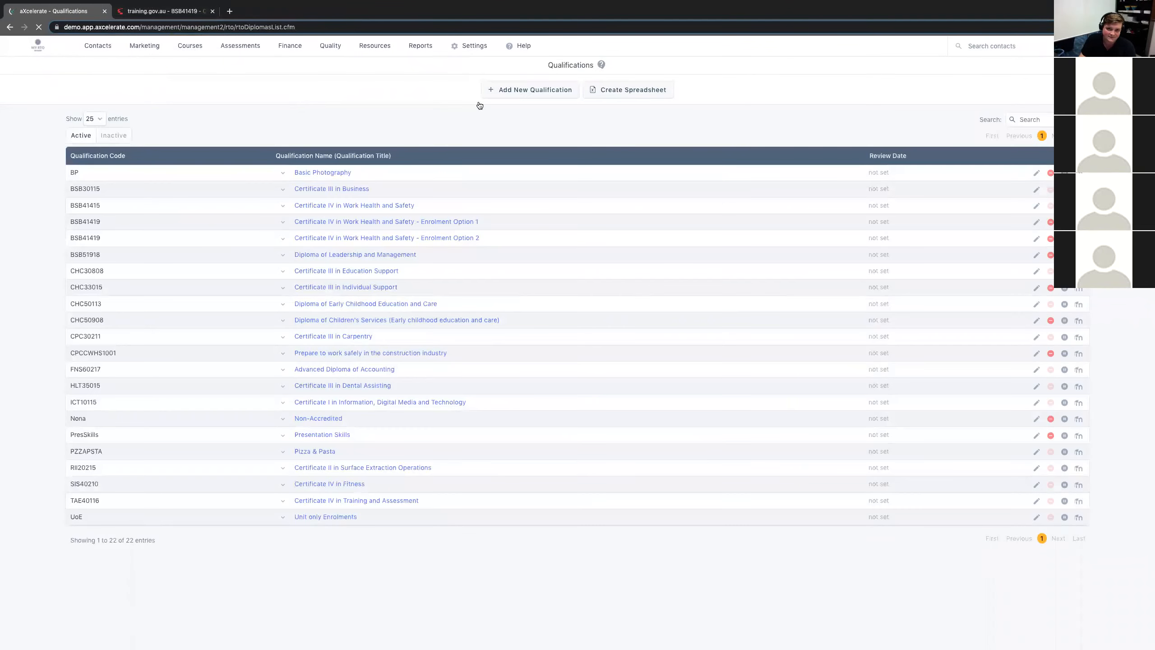
pyautogui.click(523, 91)
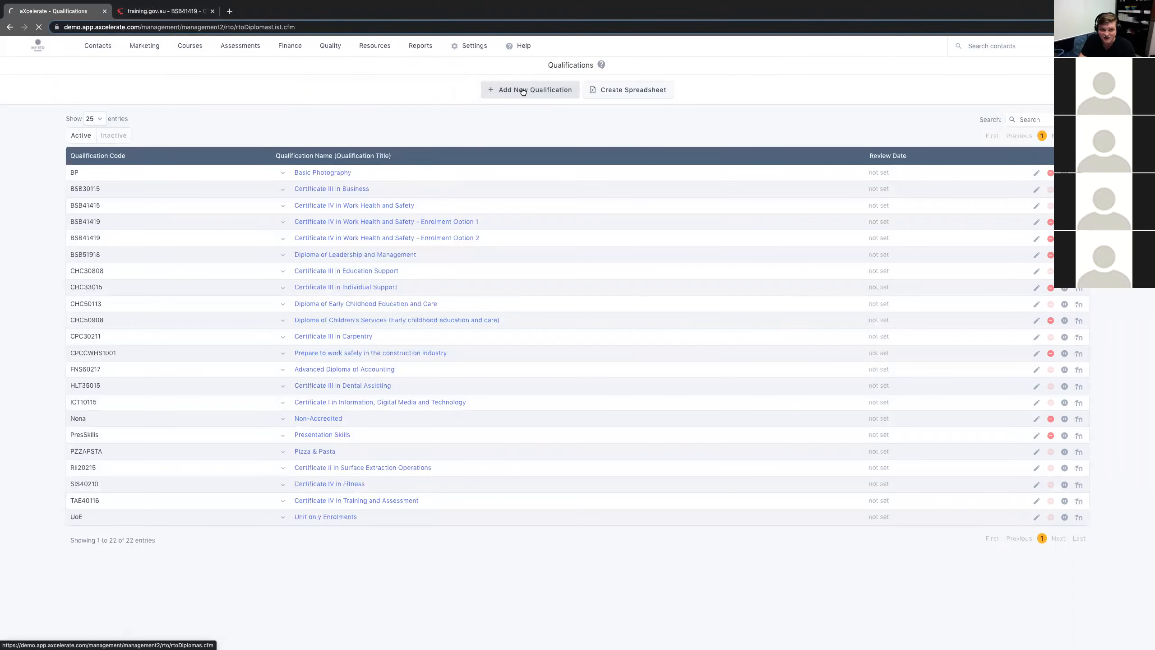
pyautogui.click(541, 215)
pyautogui.write('CPR Rr')
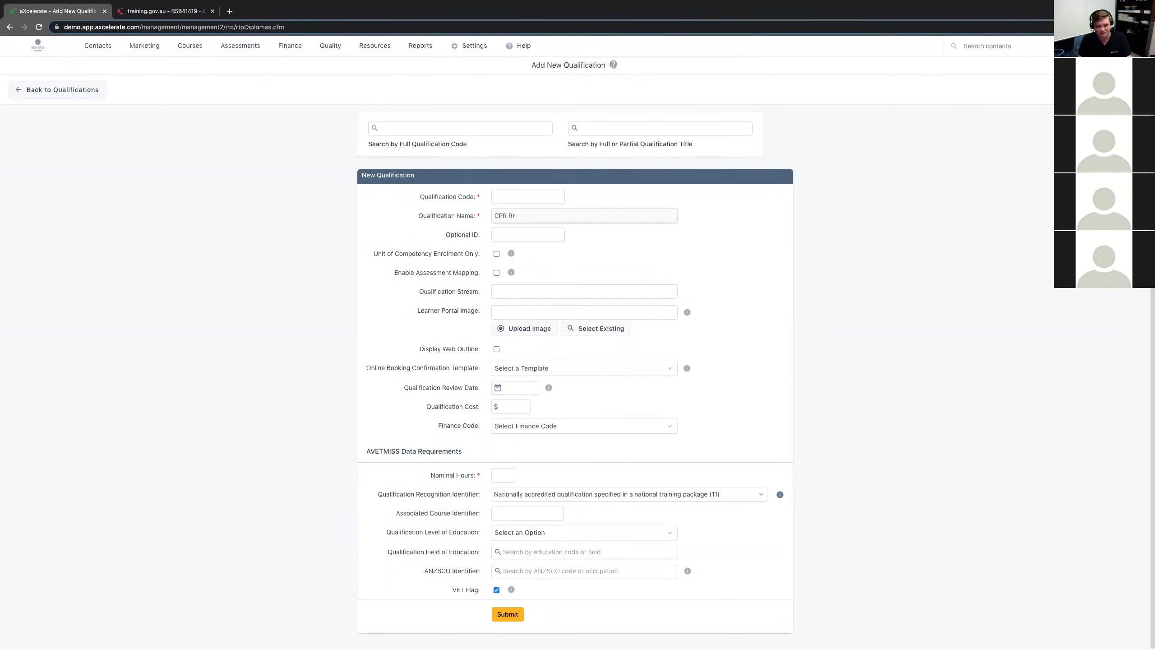
pyautogui.press('BackSpace')
pyautogui.write('efresher')
pyautogui.click(529, 196)
pyautogui.write('CPRR')
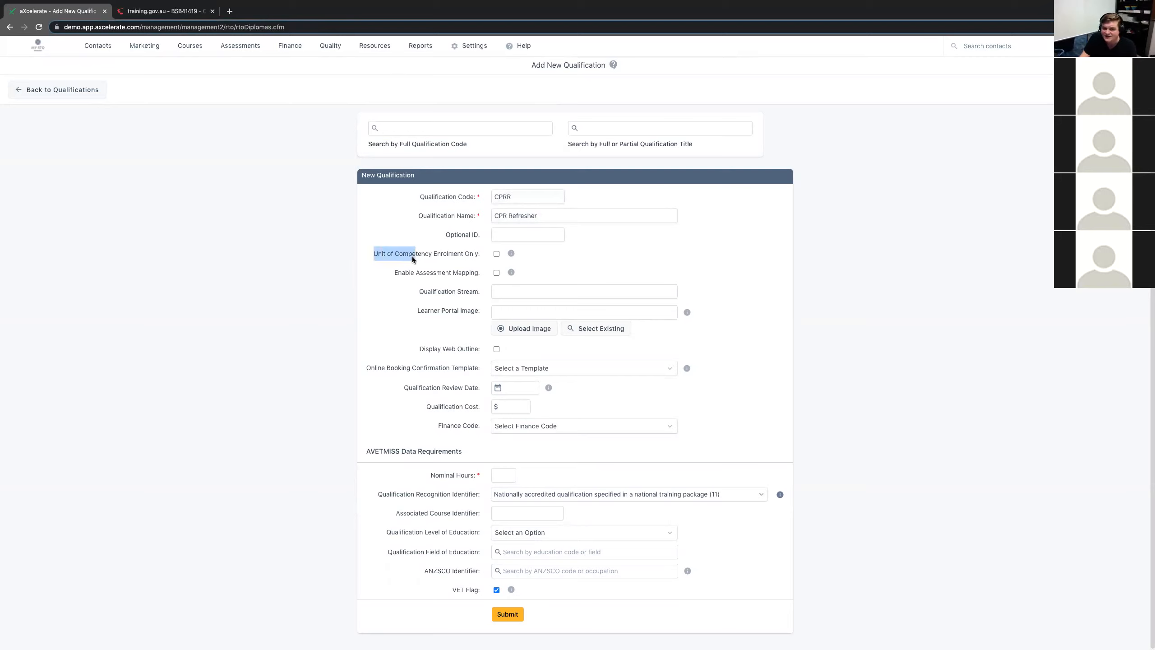
# Step: Make the qualification unit of competency enrolment only, turn off its VET flag, set its recognition identifier to Other courses (14), and submit it
pyautogui.click(497, 254)
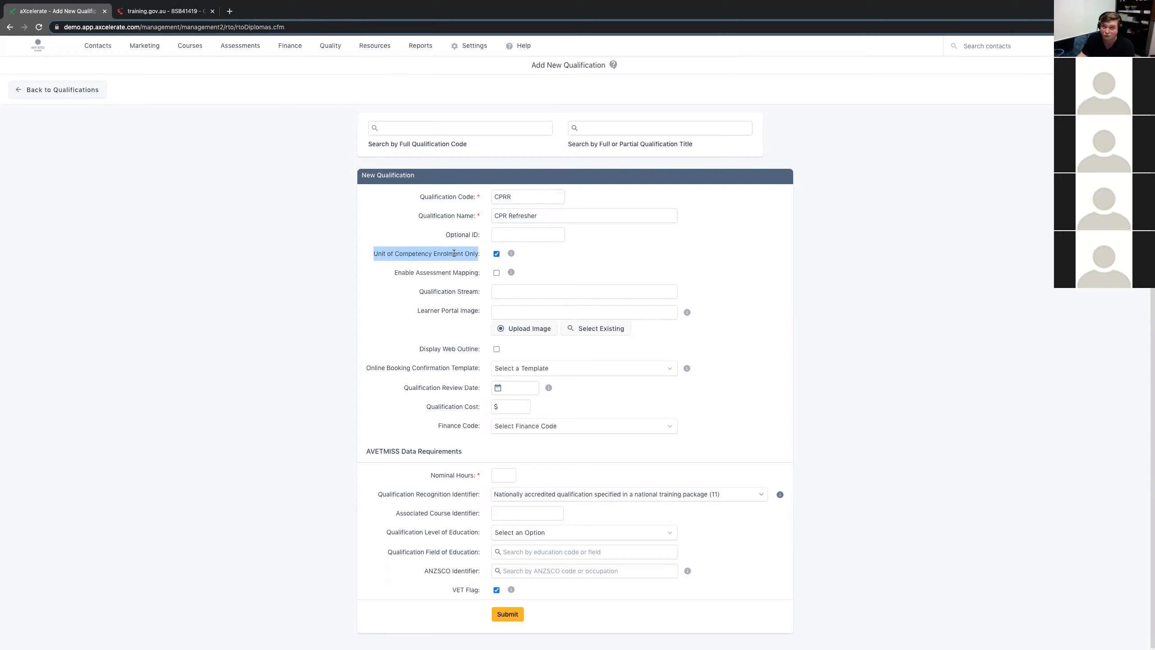
pyautogui.moveTo(512, 254)
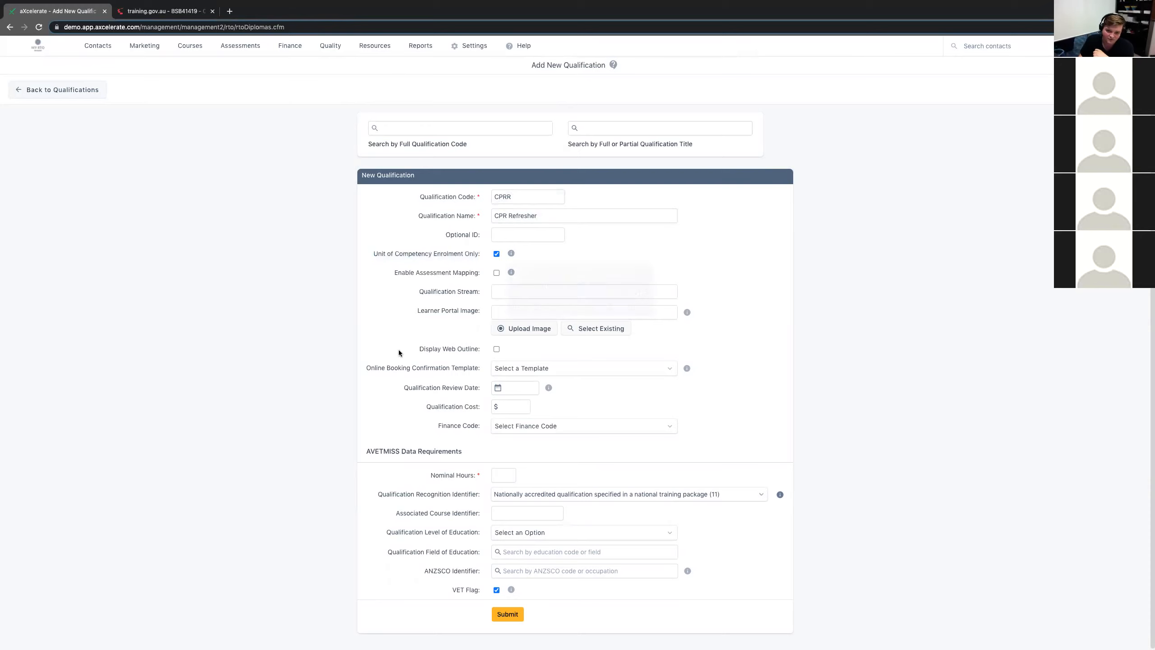
pyautogui.click(496, 590)
pyautogui.click(517, 496)
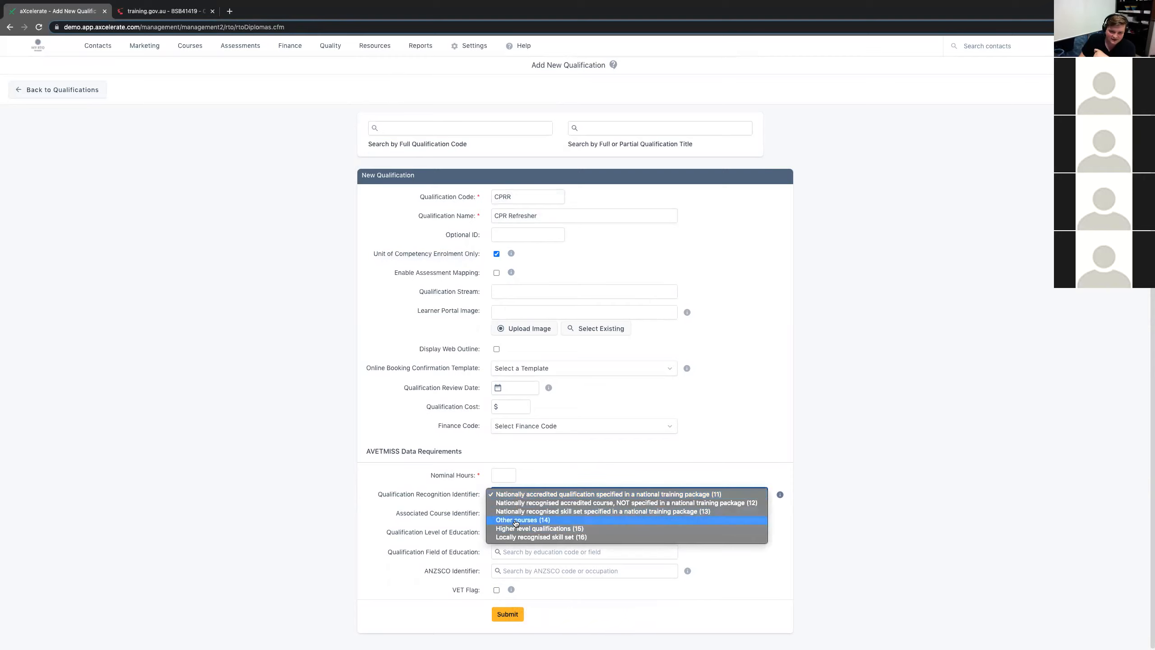
pyautogui.click(517, 520)
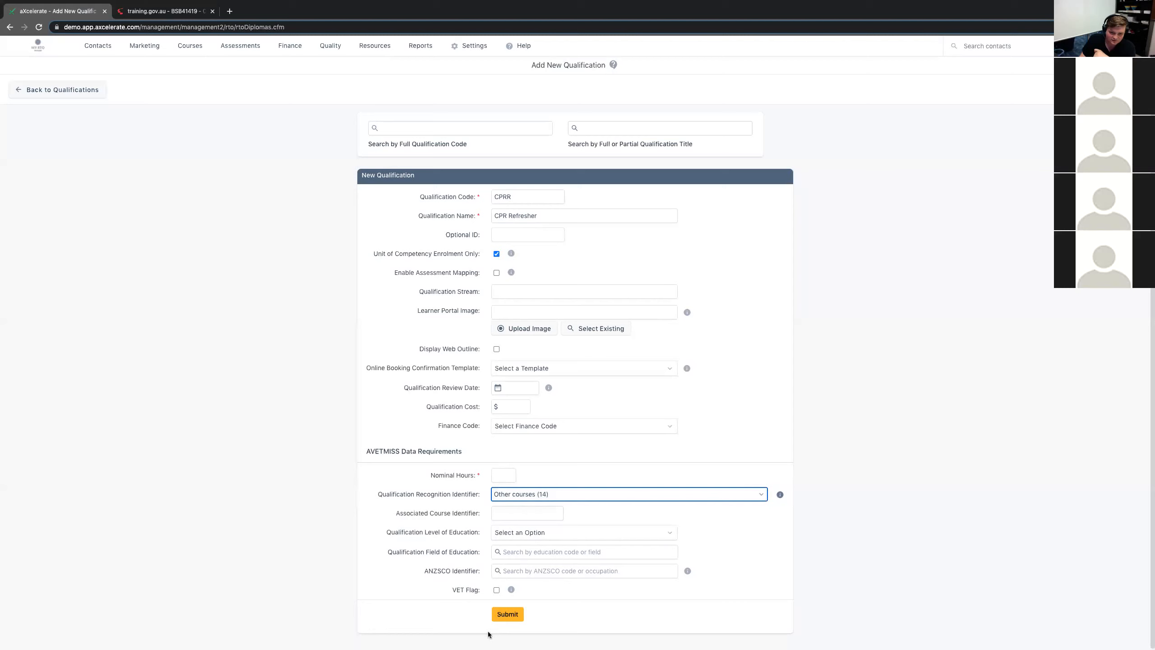
pyautogui.click(507, 615)
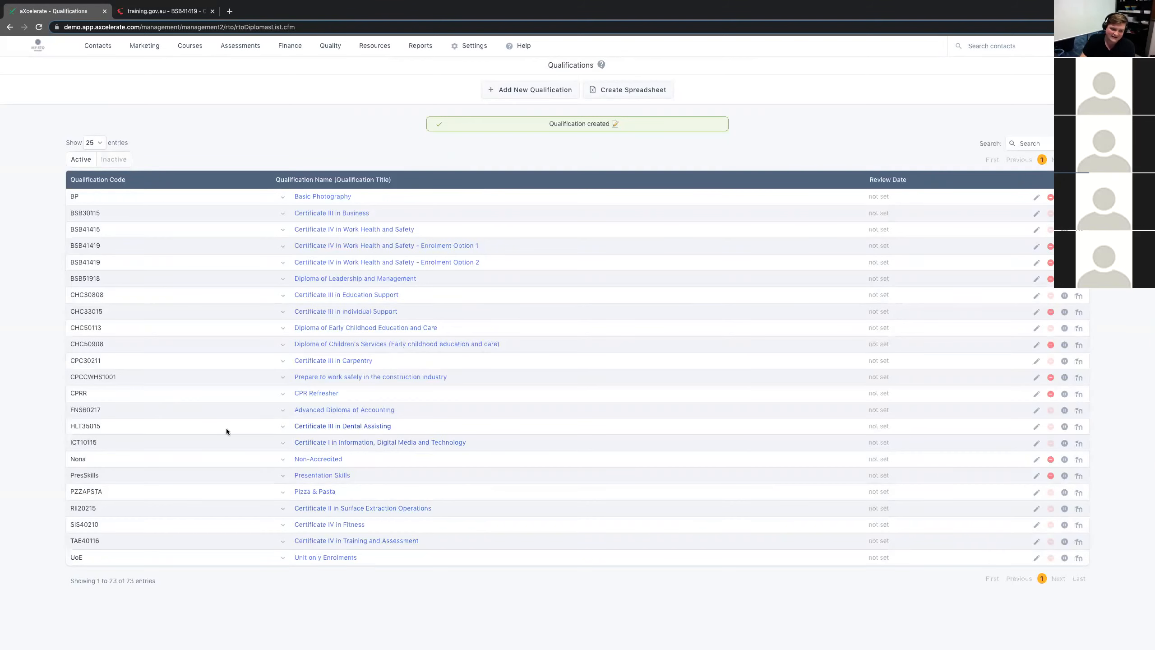
# Step: Check CPR Refresher's units in the qualifications list, open it for editing, and start adding a unit of competency
pyautogui.moveTo(347, 393); pyautogui.dragTo(65, 388)
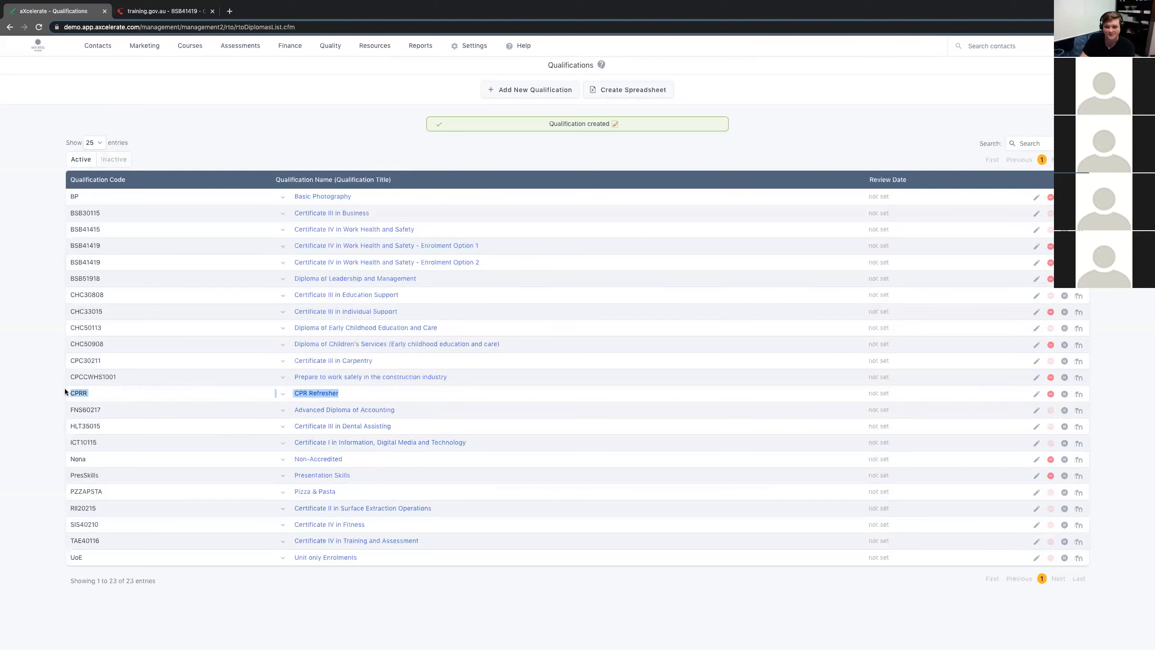
pyautogui.click(282, 394)
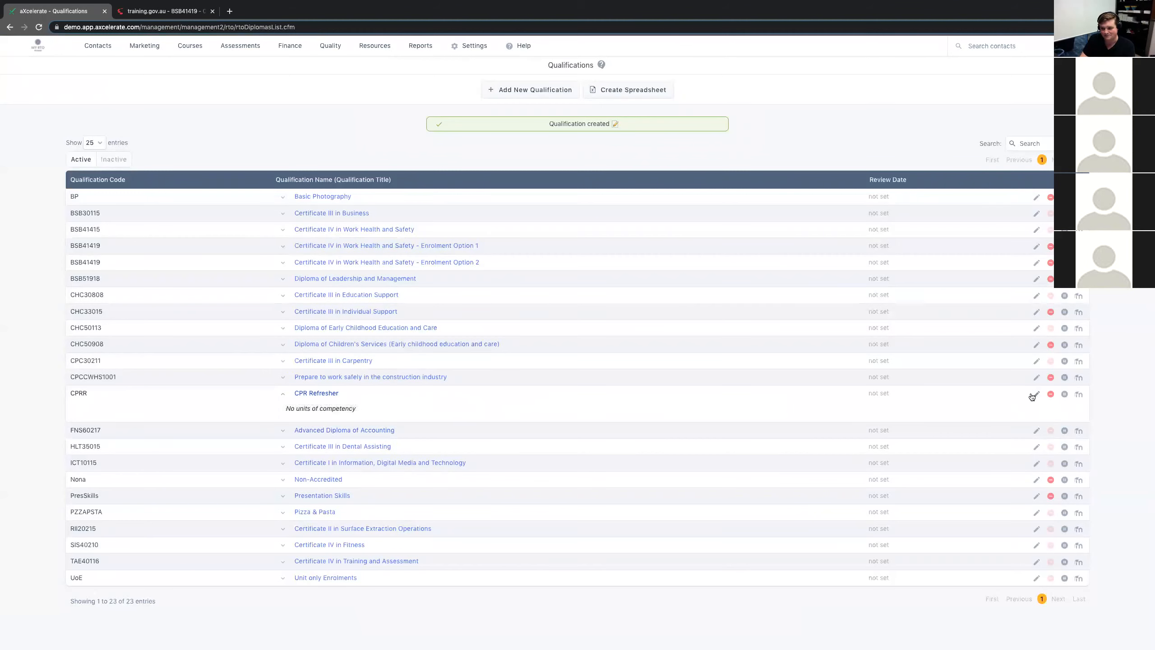
pyautogui.click(1038, 394)
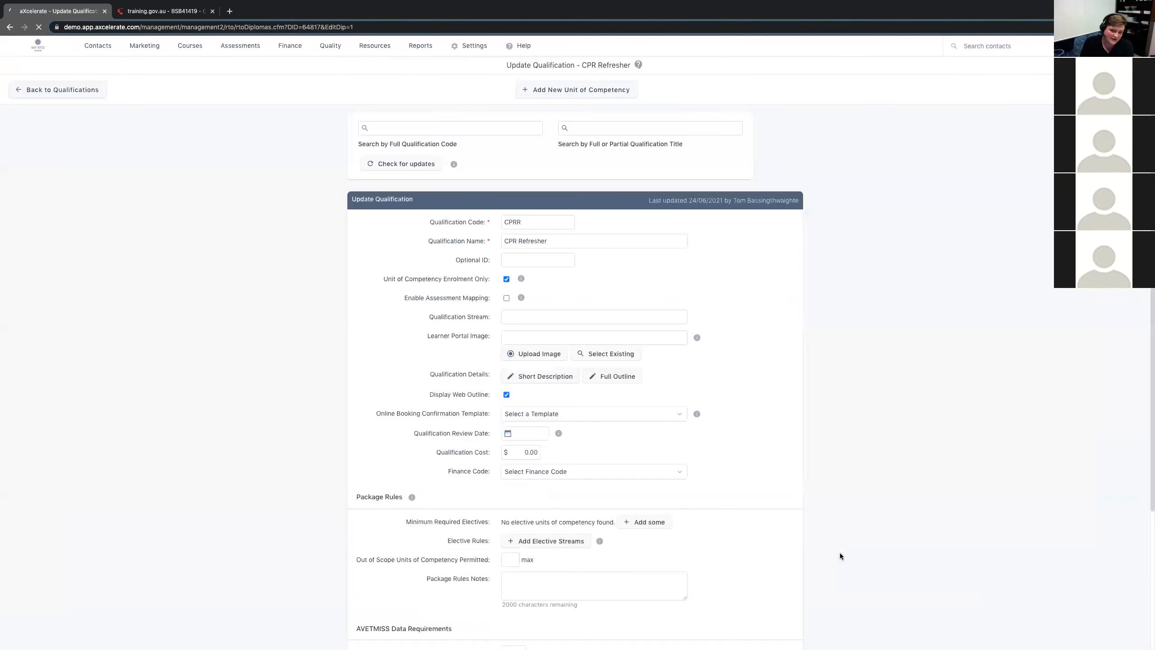
pyautogui.click(658, 524)
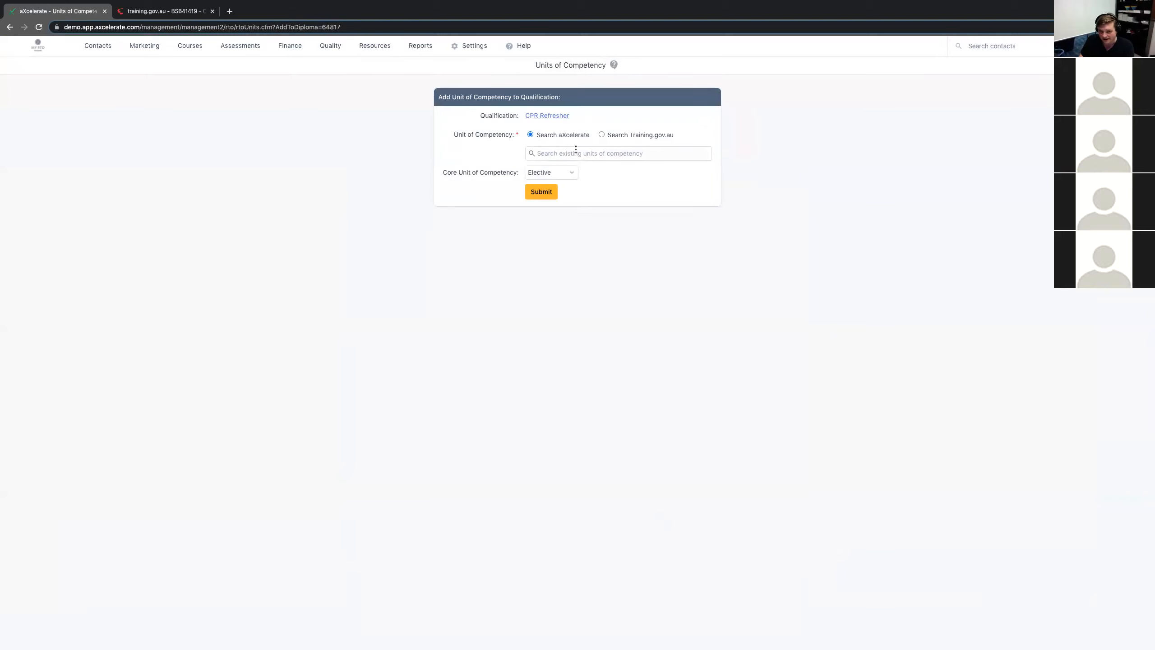
# Step: Try searching Training.gov.au for a unit of competency named CPR, then clear the search
pyautogui.click(621, 136)
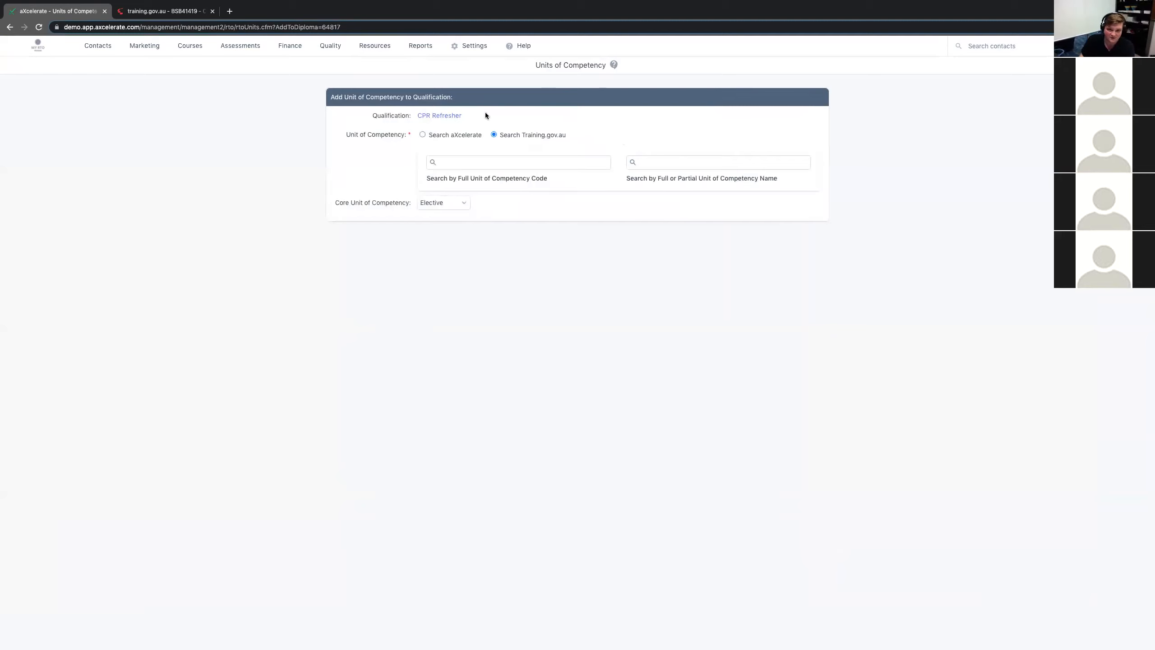
pyautogui.click(492, 161)
pyautogui.click(657, 162)
pyautogui.write('CPR')
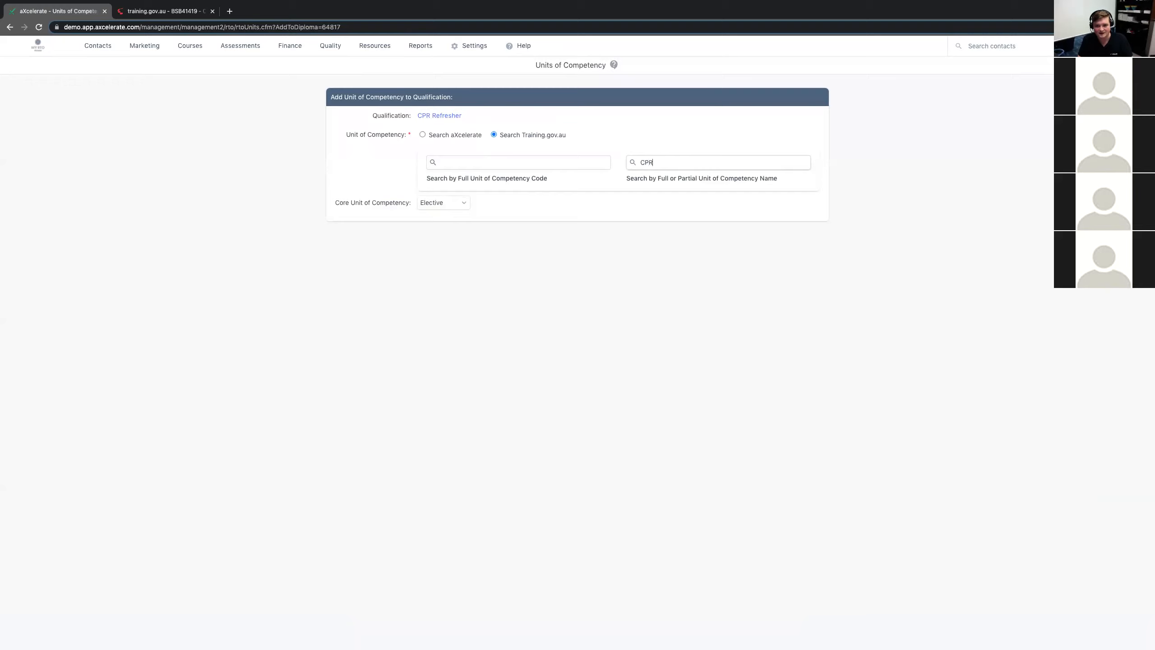
pyautogui.press('Return')
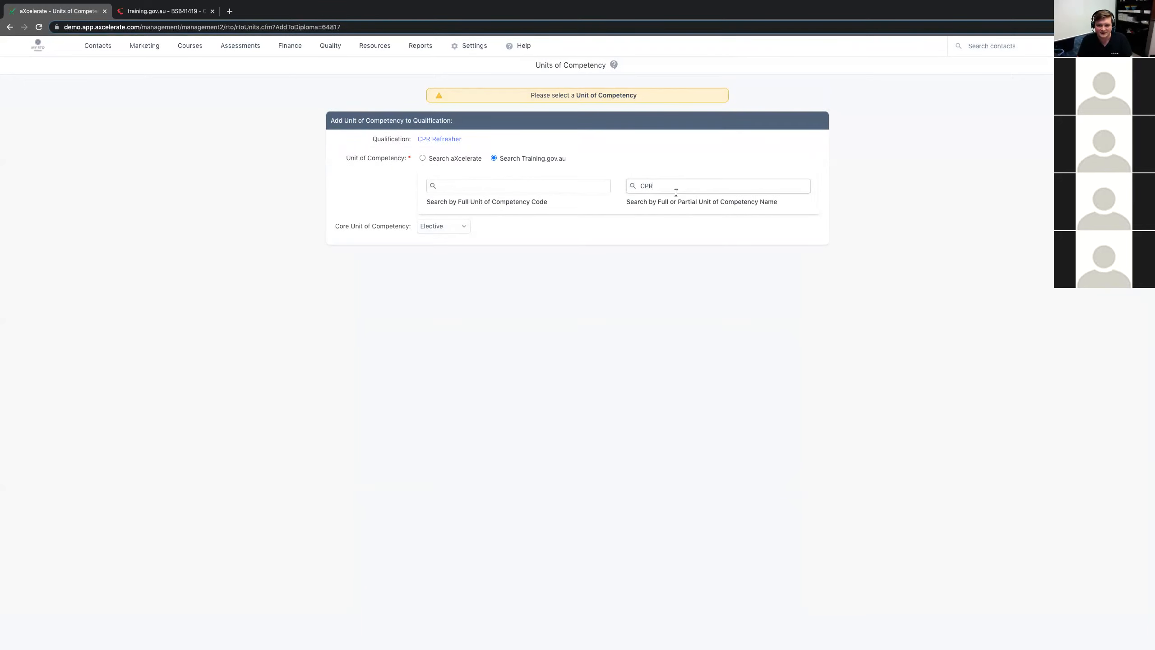
pyautogui.doubleClick(647, 186)
pyautogui.press('BackSpace')
# Step: Try finding the unit among aXcelerate's existing units of competency with the term CPR, then clear the term
pyautogui.click(449, 158)
pyautogui.click(567, 177)
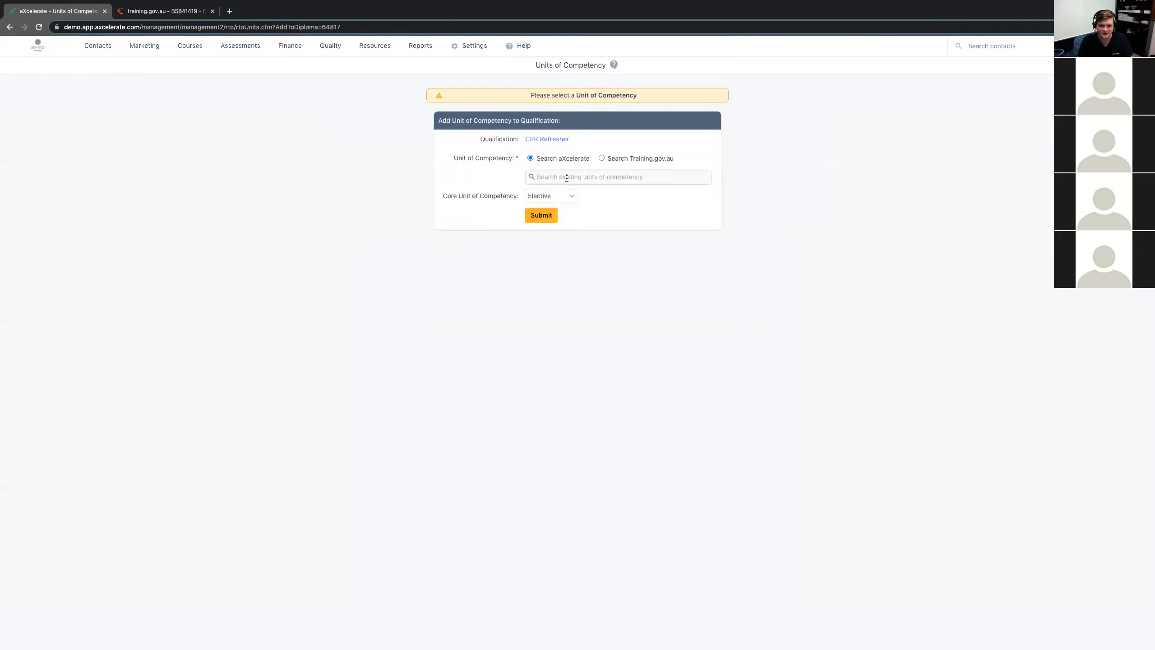
pyautogui.write('CPR')
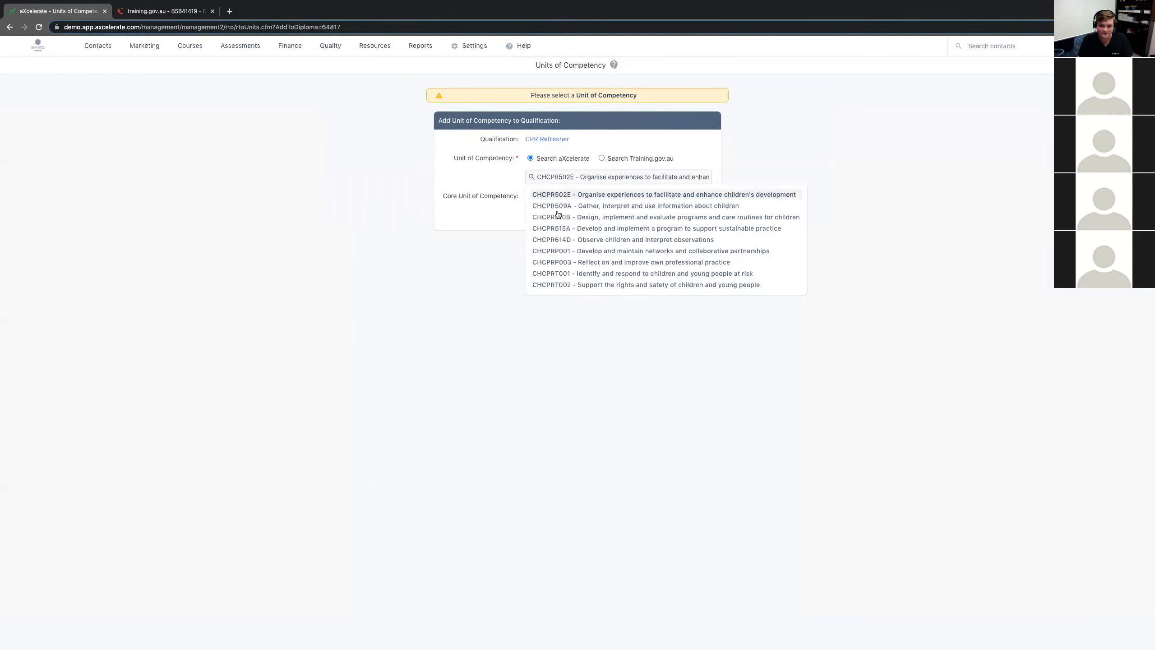
pyautogui.press('BackSpace')
pyautogui.press('BackSpace')
pyautogui.press('BackSpace')
# Step: Add the existing unit HLTAID001 - Provide cardiopulmonary resuscitation to the CPR Refresher qualification as a Core unit
pyautogui.write('HLTAID004 - Provide an emergency first aid response in')
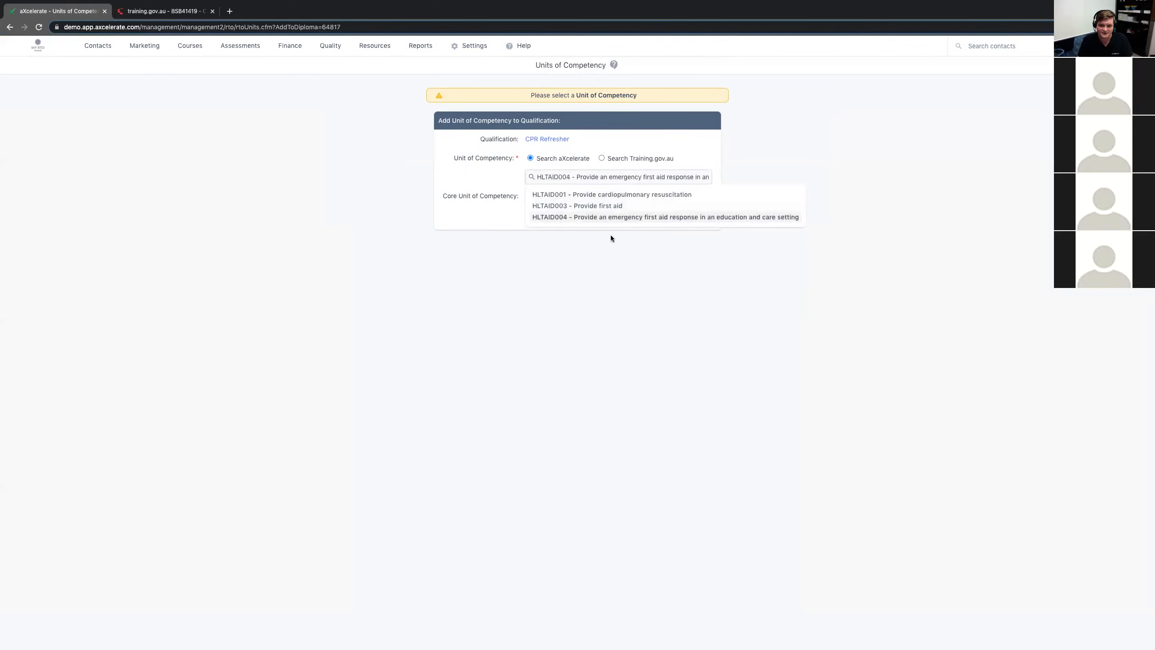
pyautogui.click(613, 195)
pyautogui.click(563, 196)
pyautogui.click(545, 188)
pyautogui.click(546, 214)
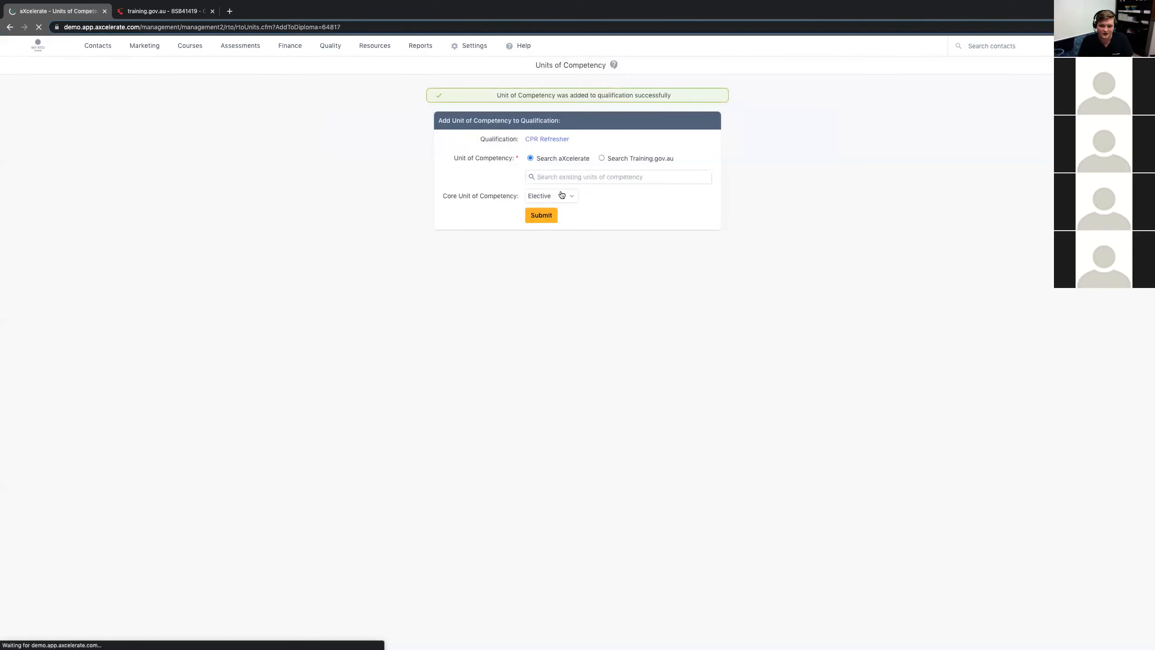
# Step: Add HLTAID004 - Provide an emergency first aid response in an education and care setting to CPR Refresher as a Core unit
pyautogui.write('HLTAID004 - Provide an emergency first aid response in an')
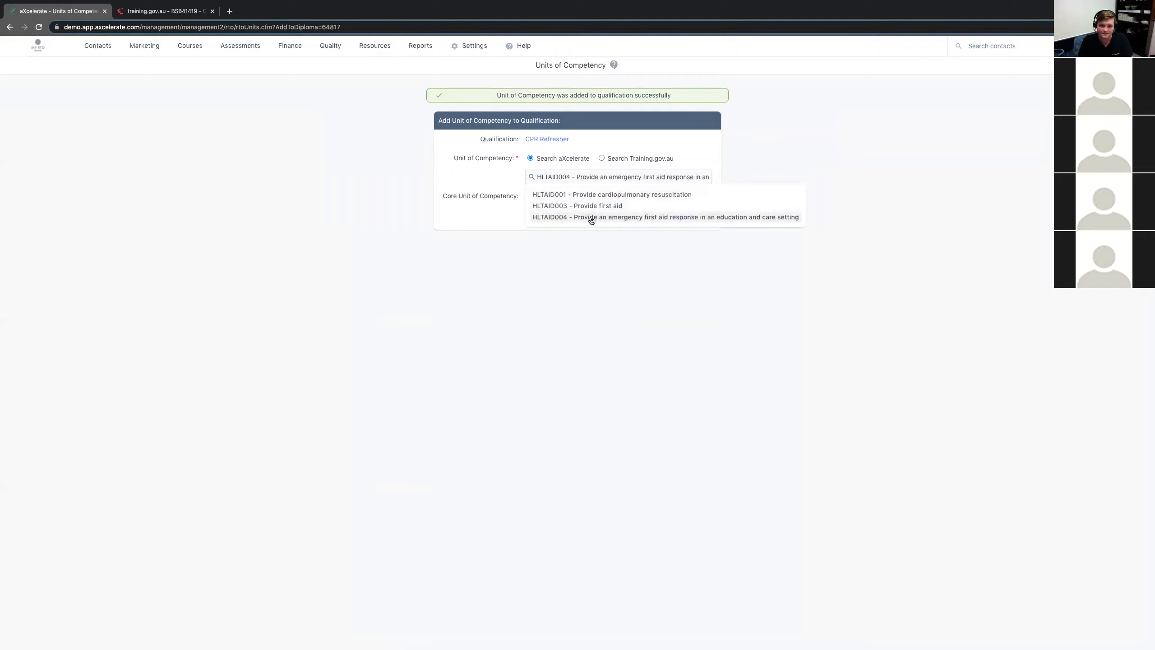
pyautogui.click(591, 218)
pyautogui.click(553, 196)
pyautogui.click(552, 199)
pyautogui.click(547, 215)
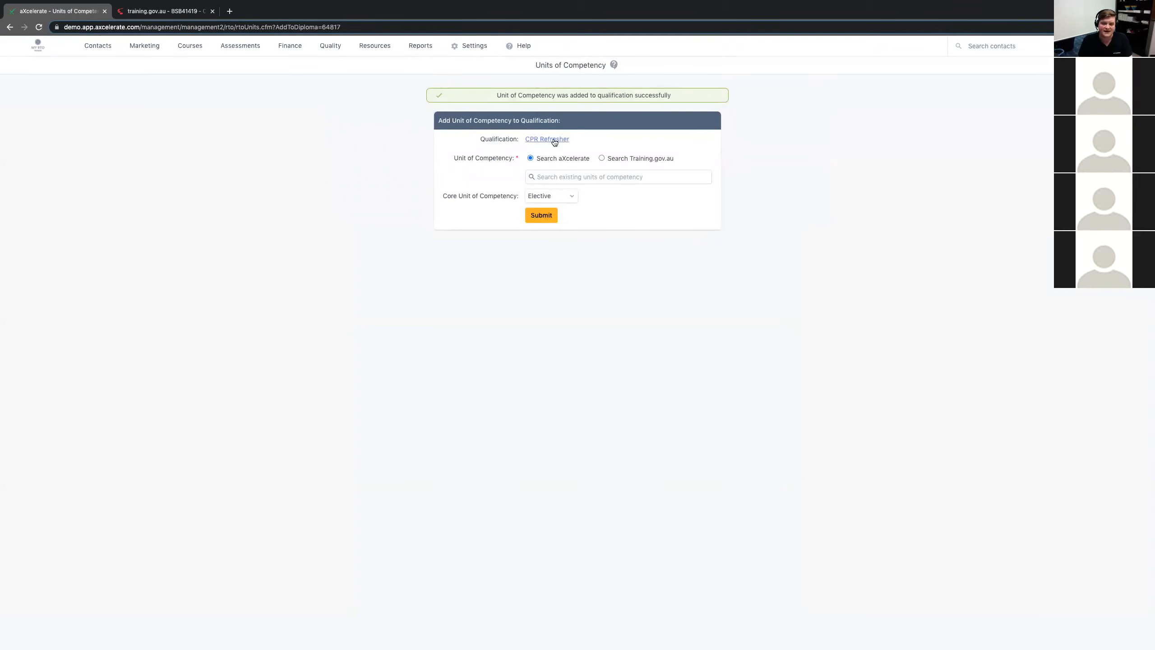
# Step: Return to the CPR Refresher qualification to review its attached units of competency, and head for the classes list
pyautogui.click(555, 141)
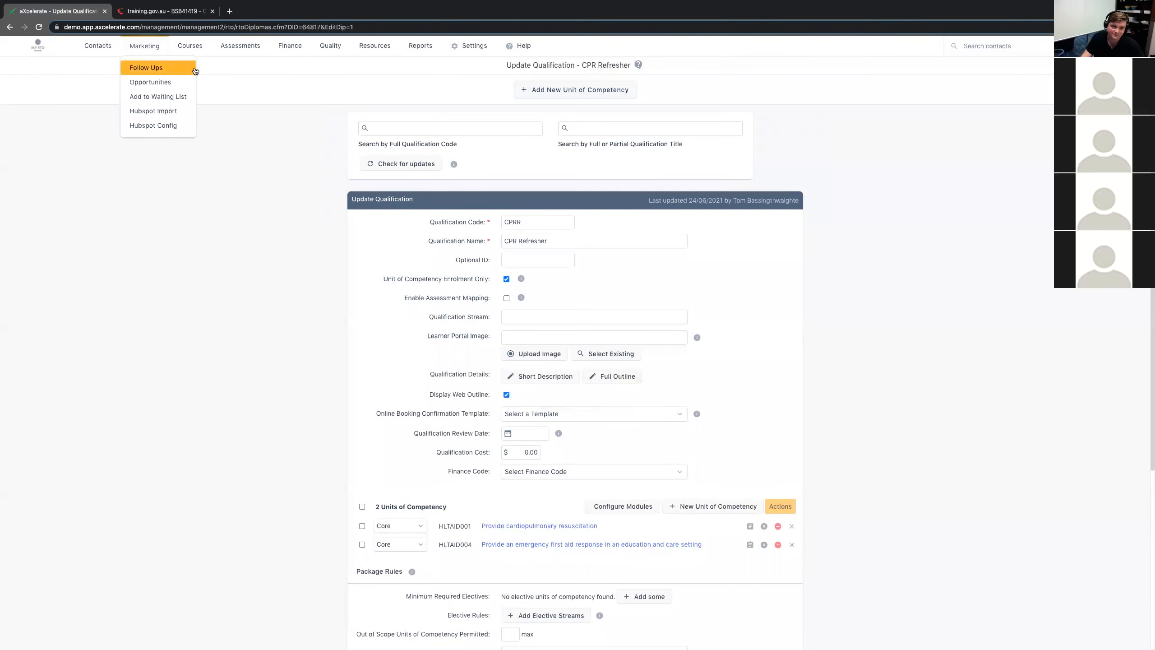
pyautogui.moveTo(200, 55)
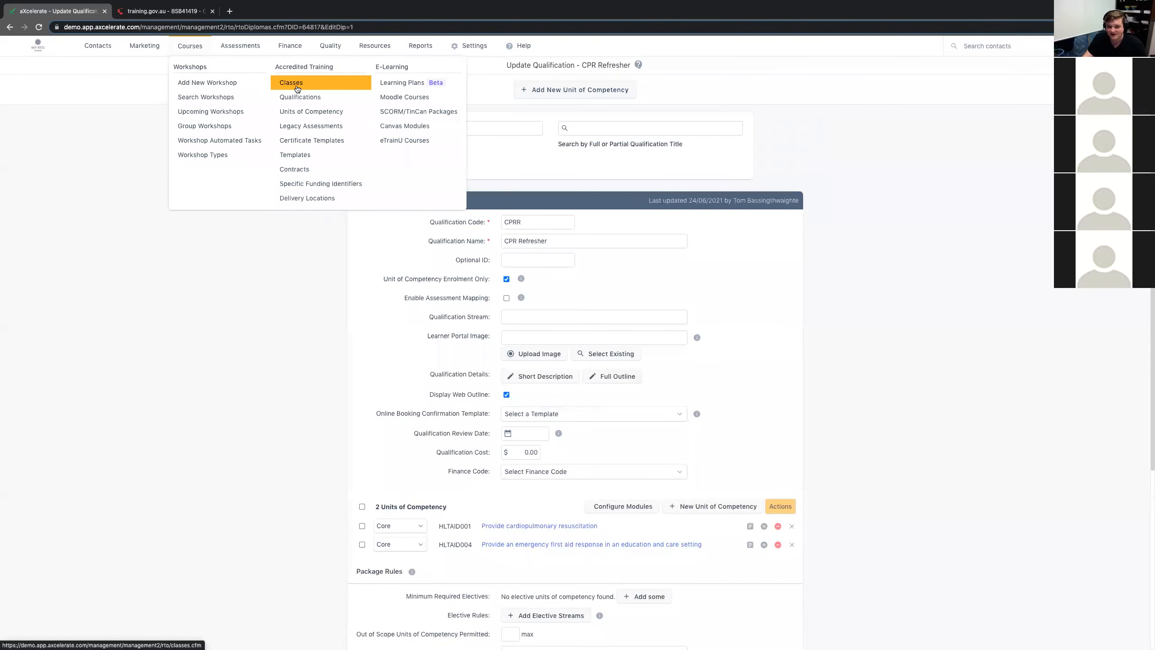